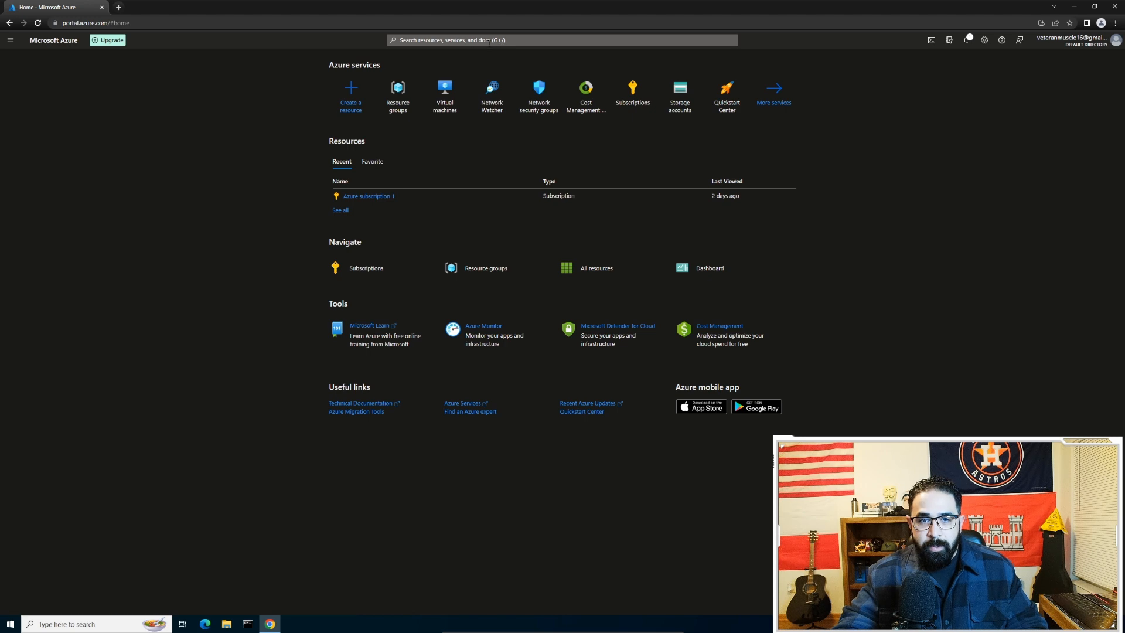
- Search the portal for "resource", open the Resource groups service and start a new resource group
click(524, 40)
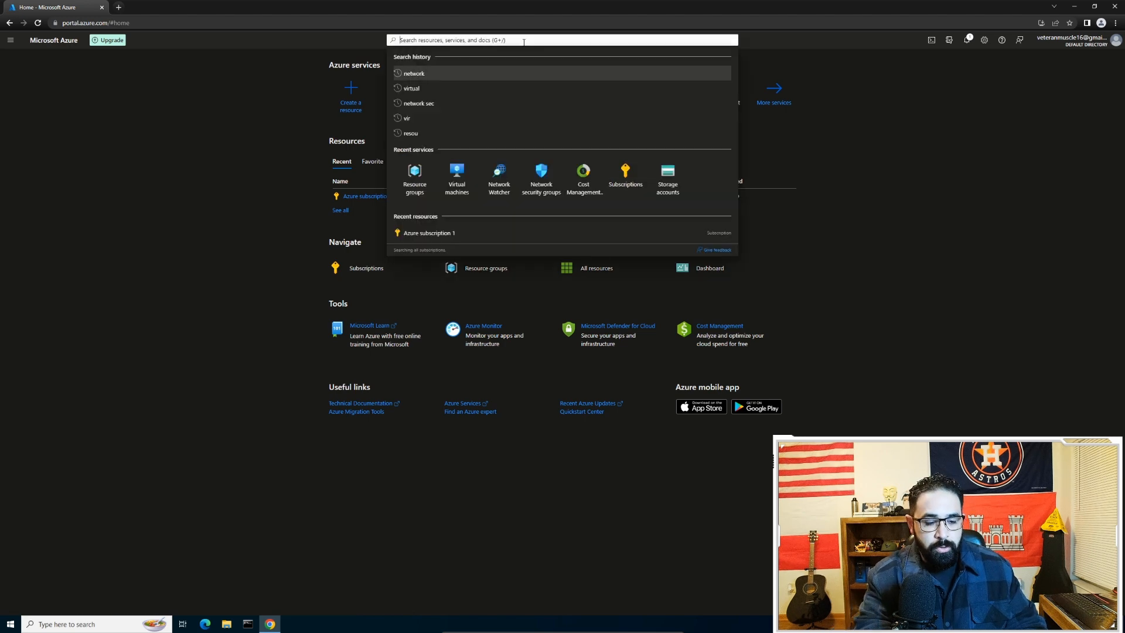
text(resource)
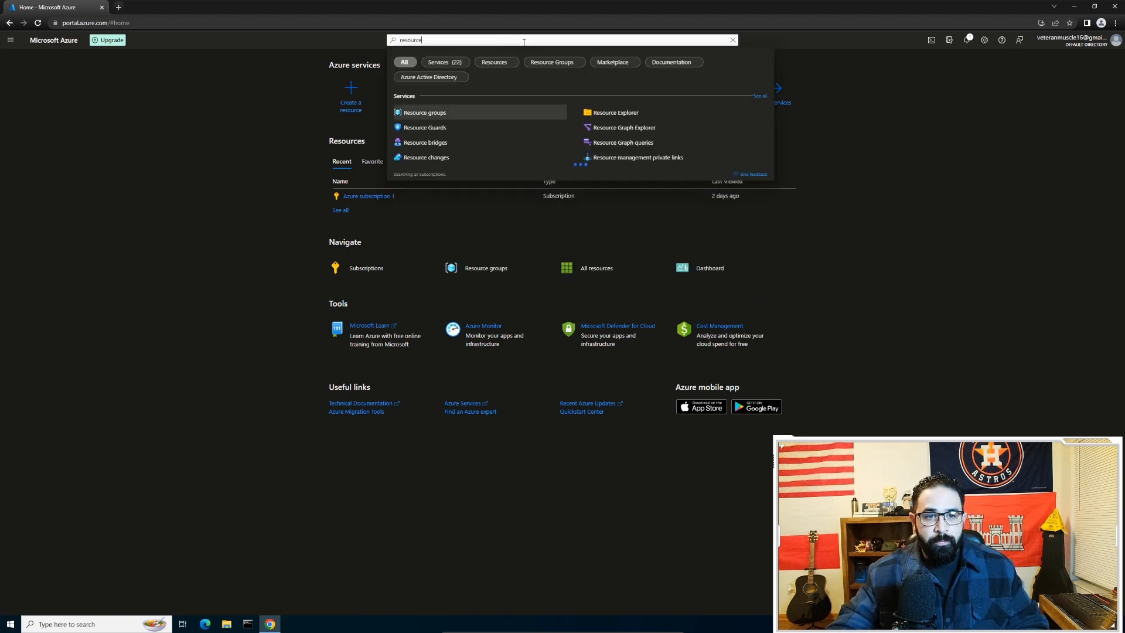
click(440, 113)
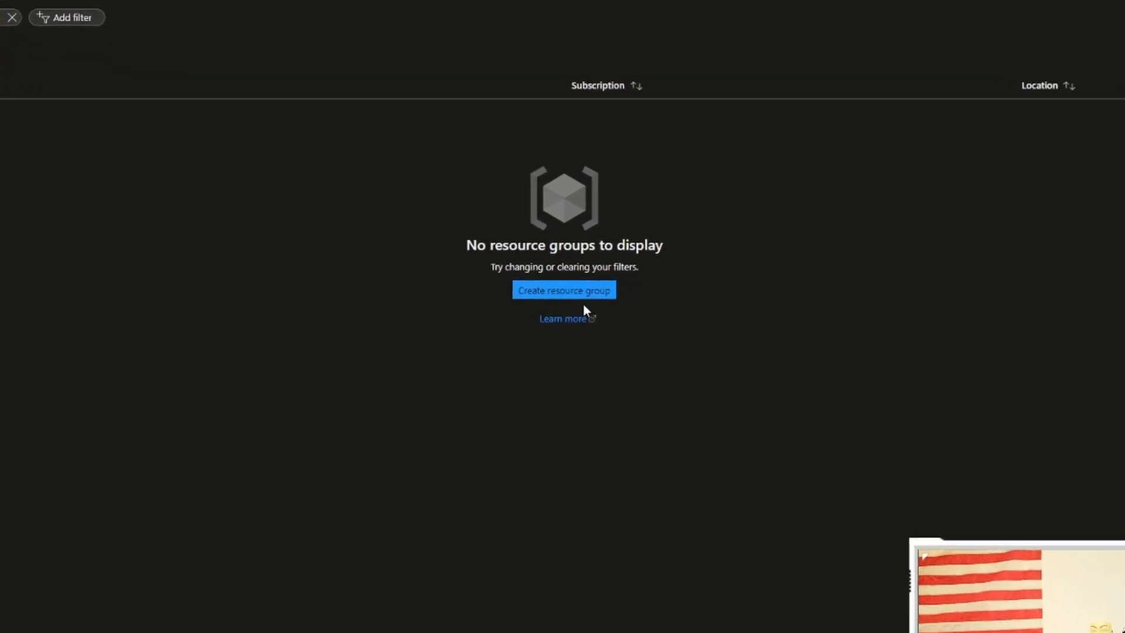
click(567, 295)
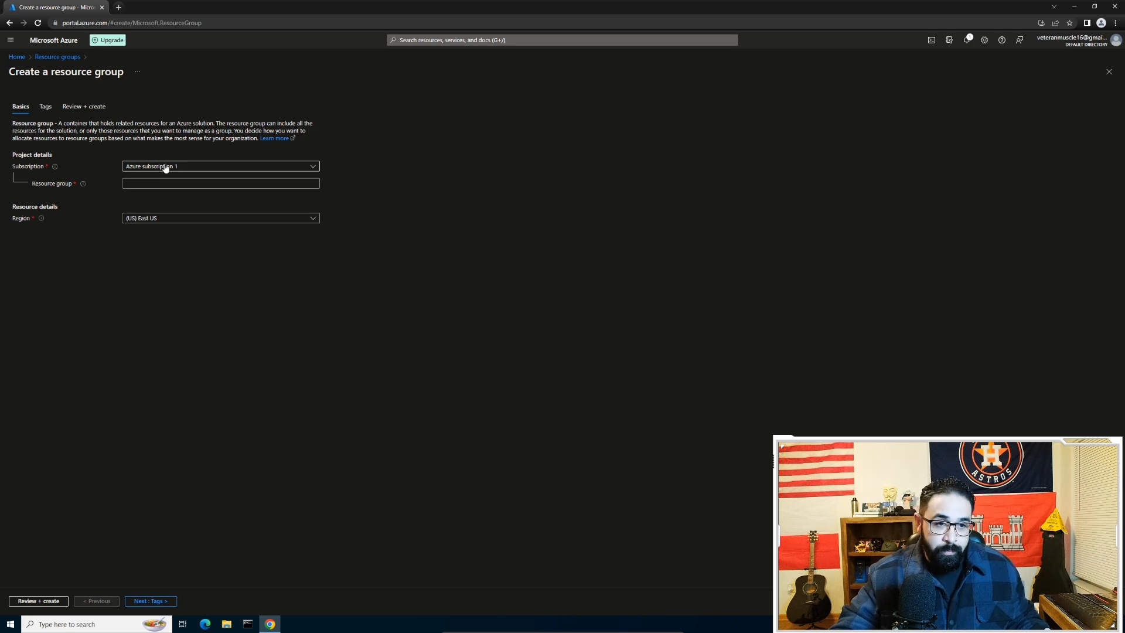
- Name the resource group VM_Lab, keep the (US) East US region, and validate and create it
click(198, 184)
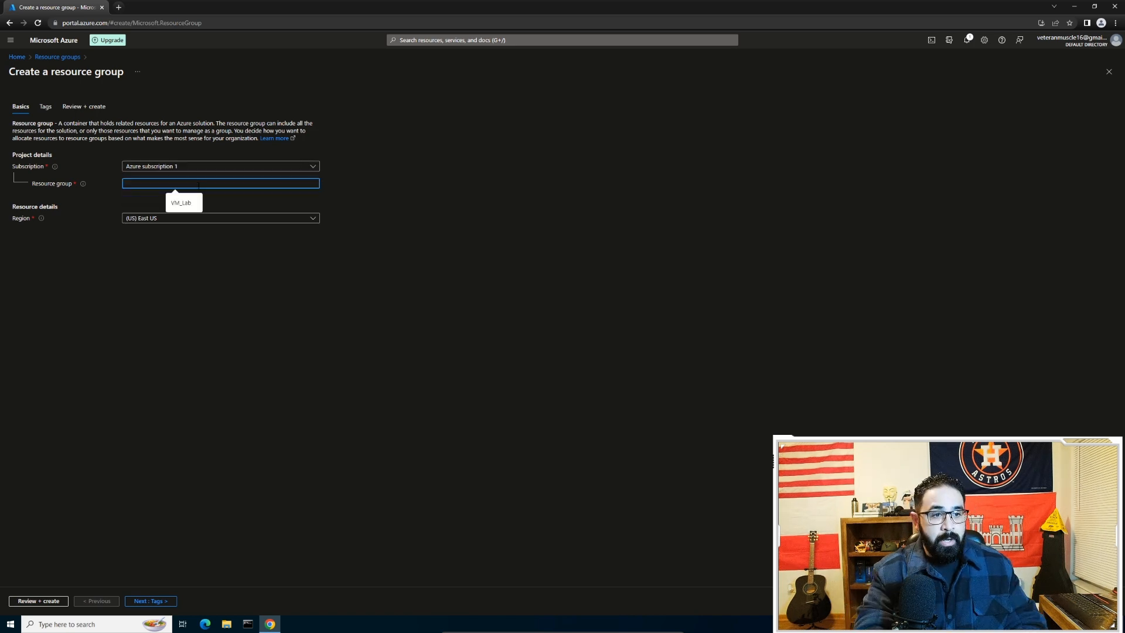
click(181, 202)
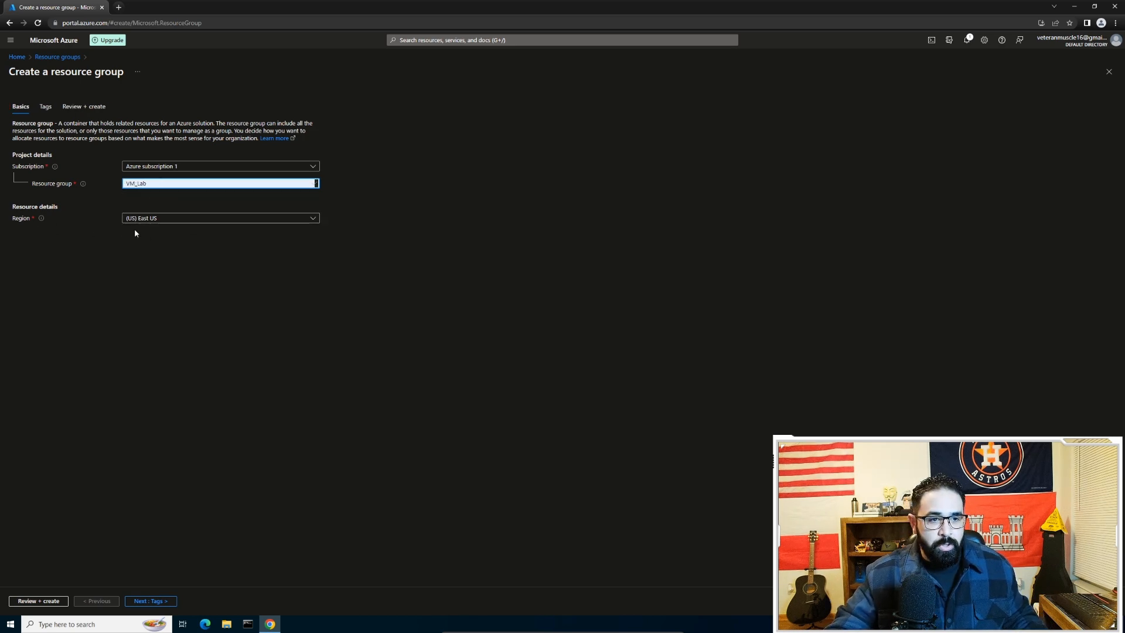
click(315, 220)
scroll(316, 309, down, 1)
drag(316, 309, 318, 394)
click(34, 603)
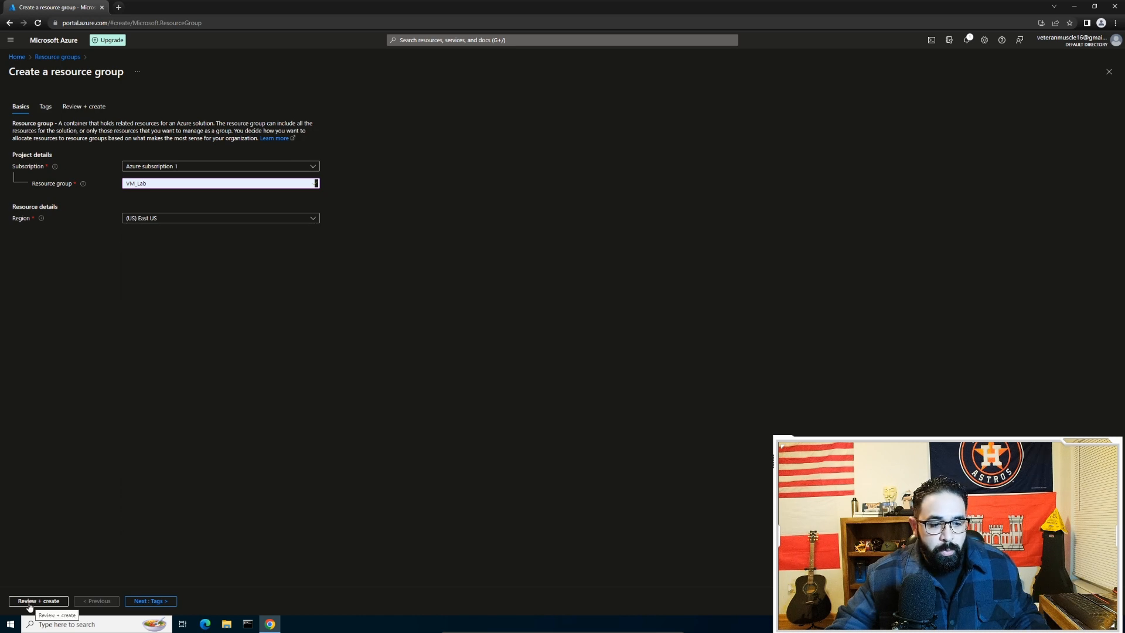
click(37, 601)
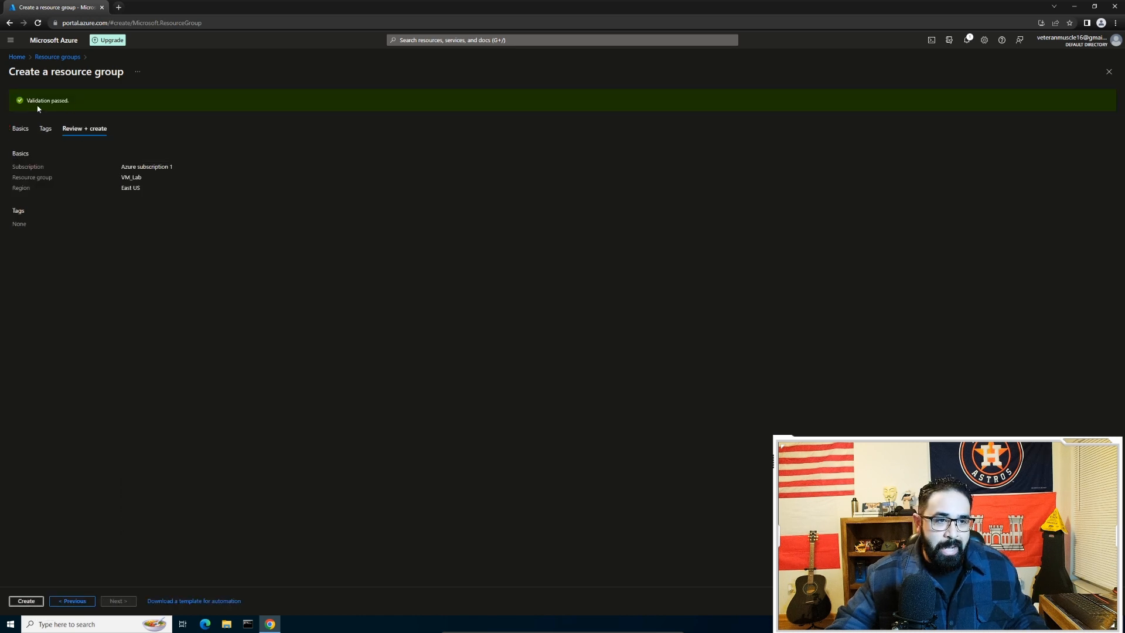
click(24, 603)
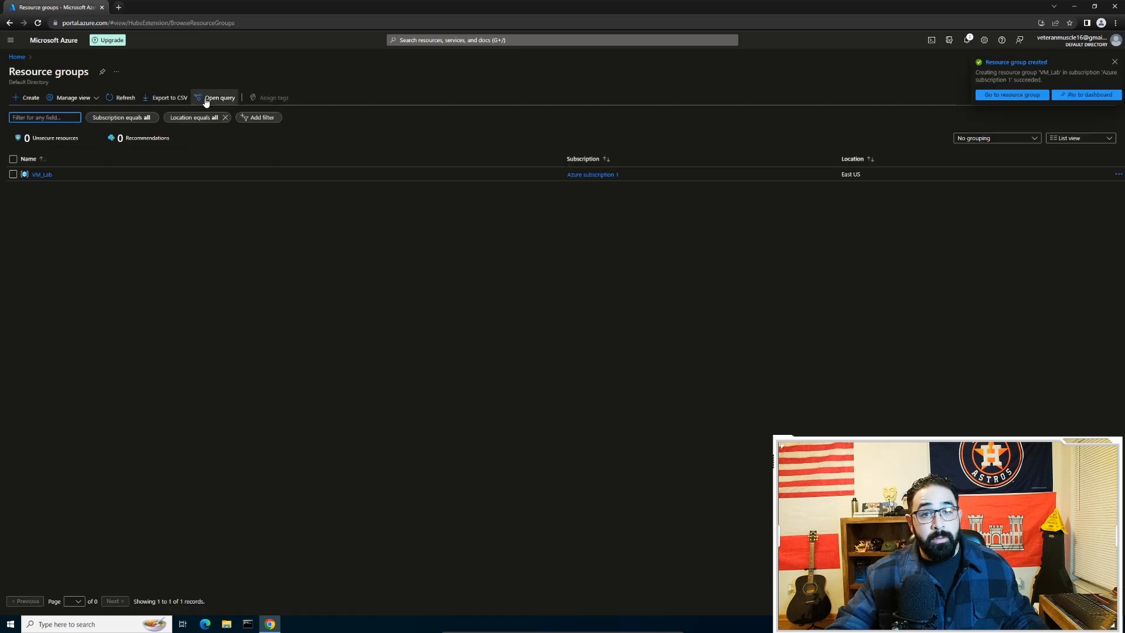
- Return to the portal home, go to Virtual machines and start creating an Azure virtual machine
click(16, 58)
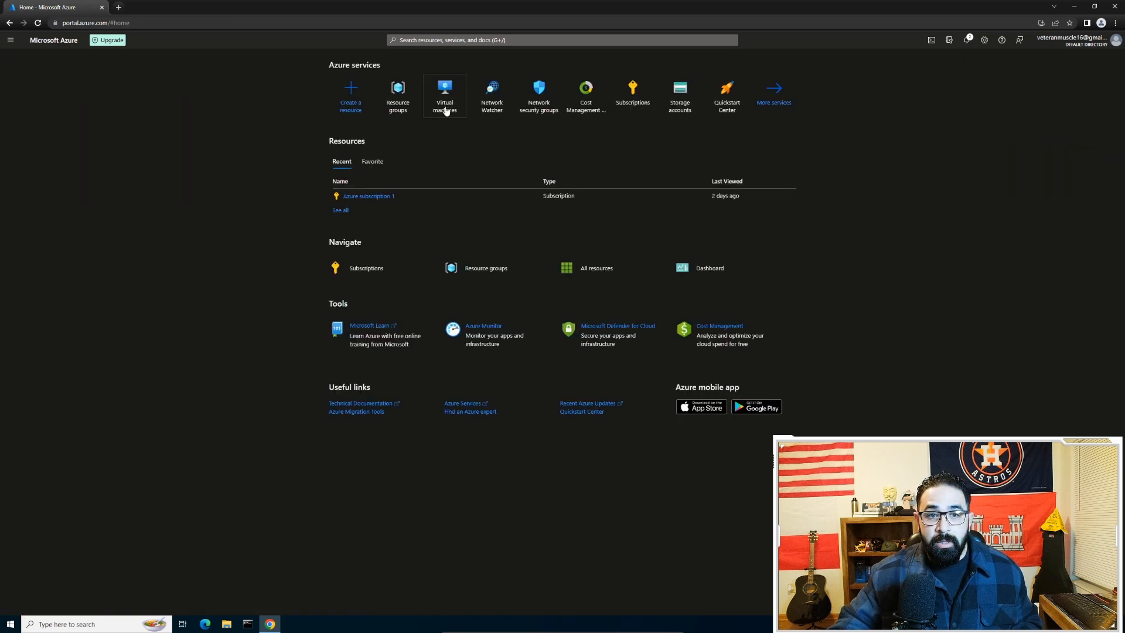
mouse_move(460, 95)
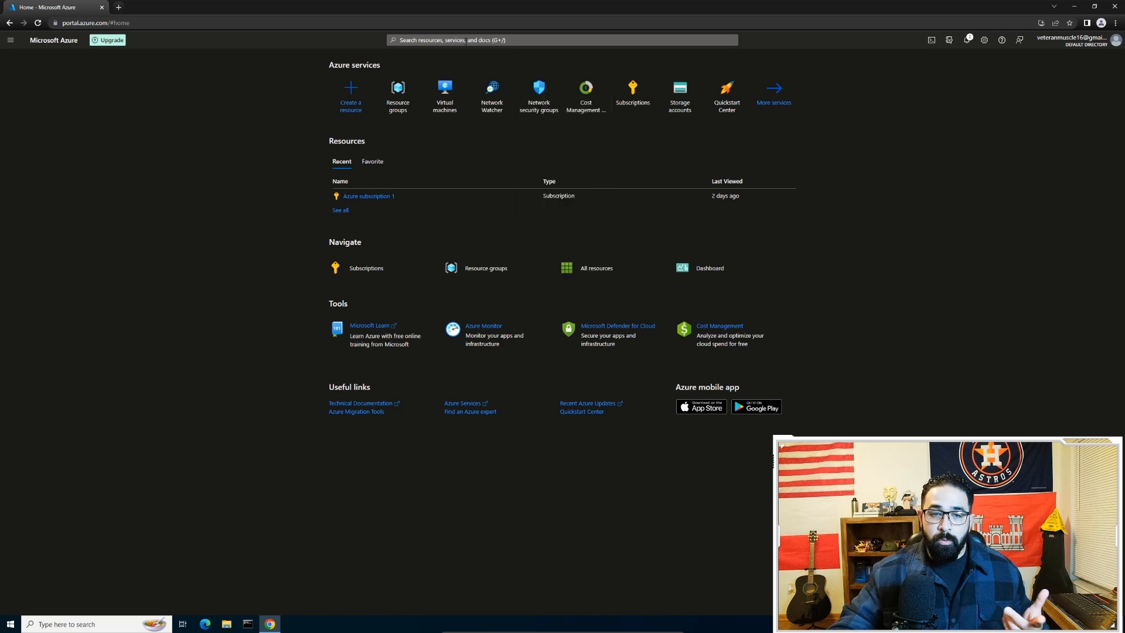
click(446, 97)
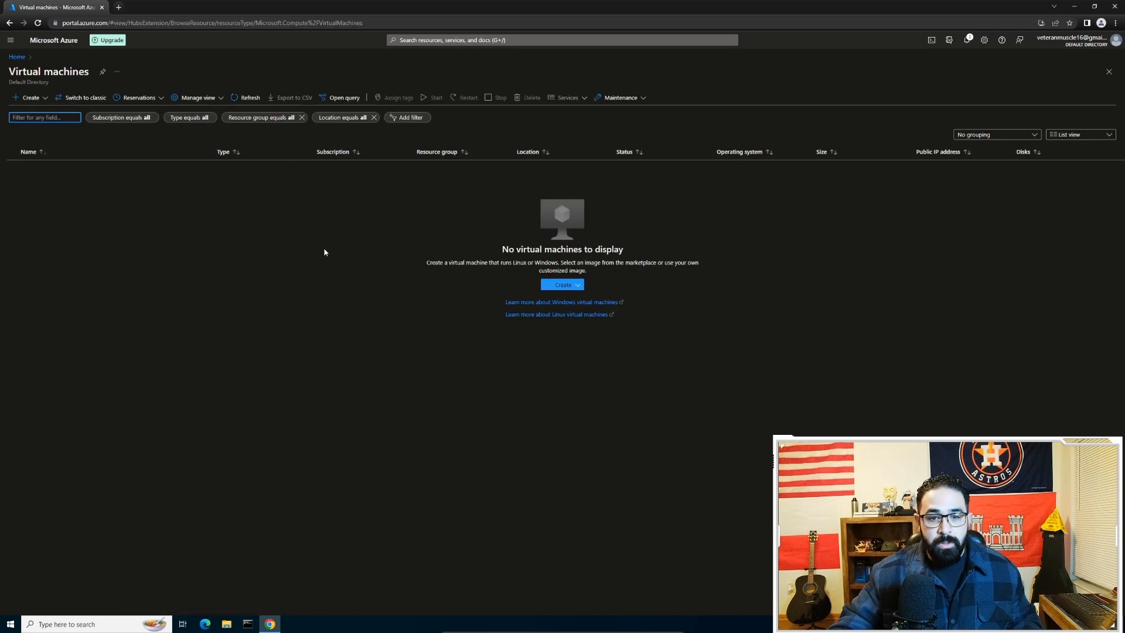
click(578, 286)
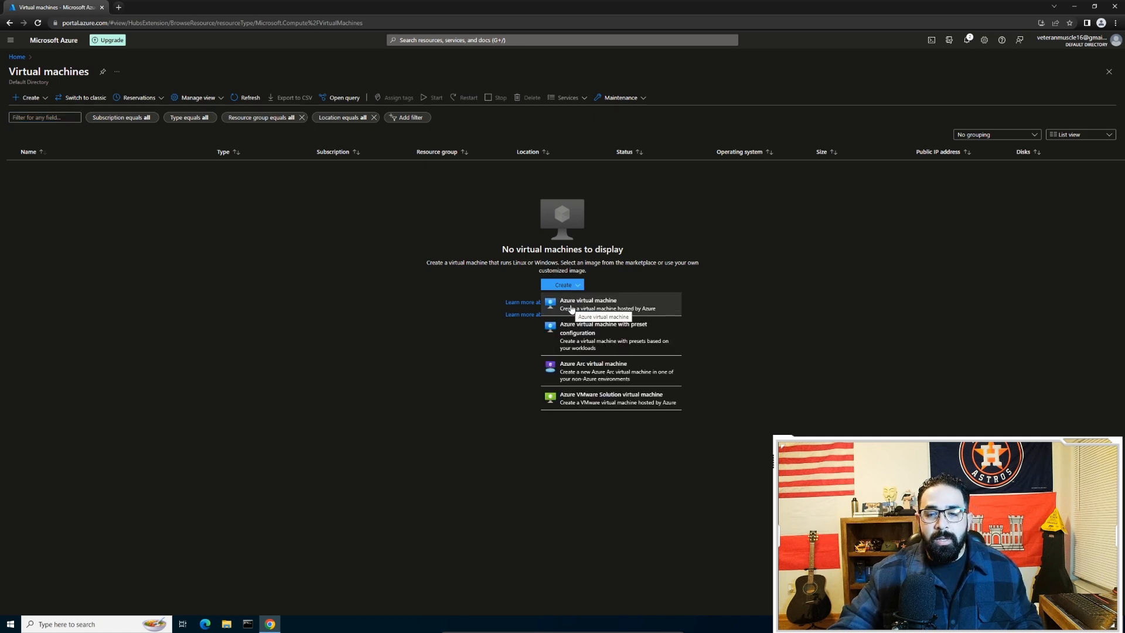
click(571, 305)
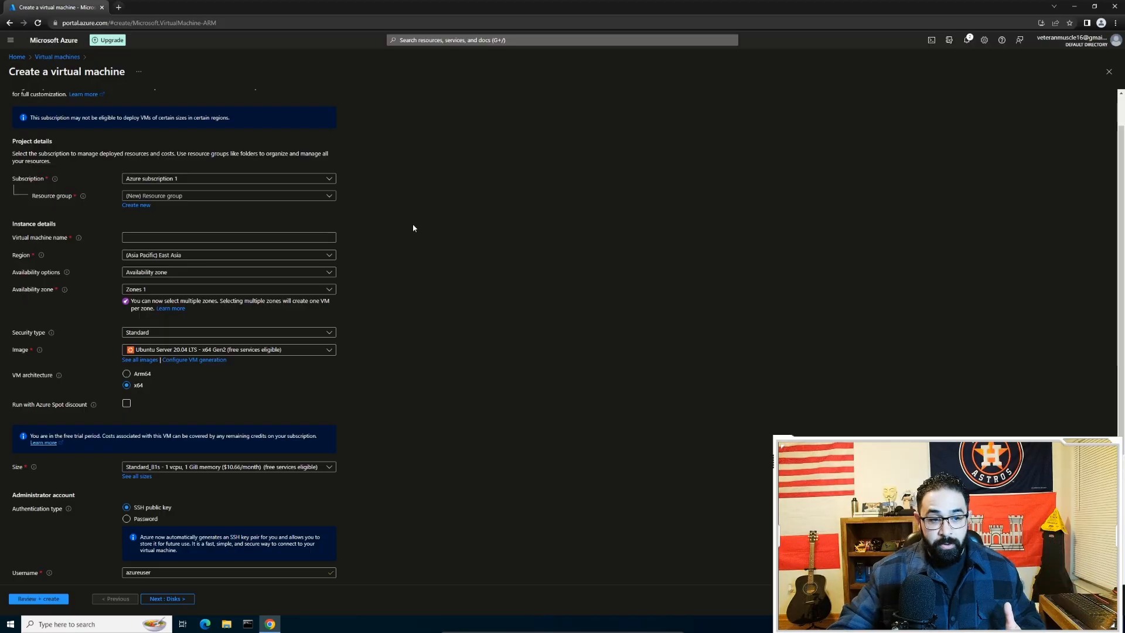
- Assign the new virtual machine to the VM_Lab resource group and name it VM1
scroll(414, 225, down, 1)
scroll(412, 226, up, 2)
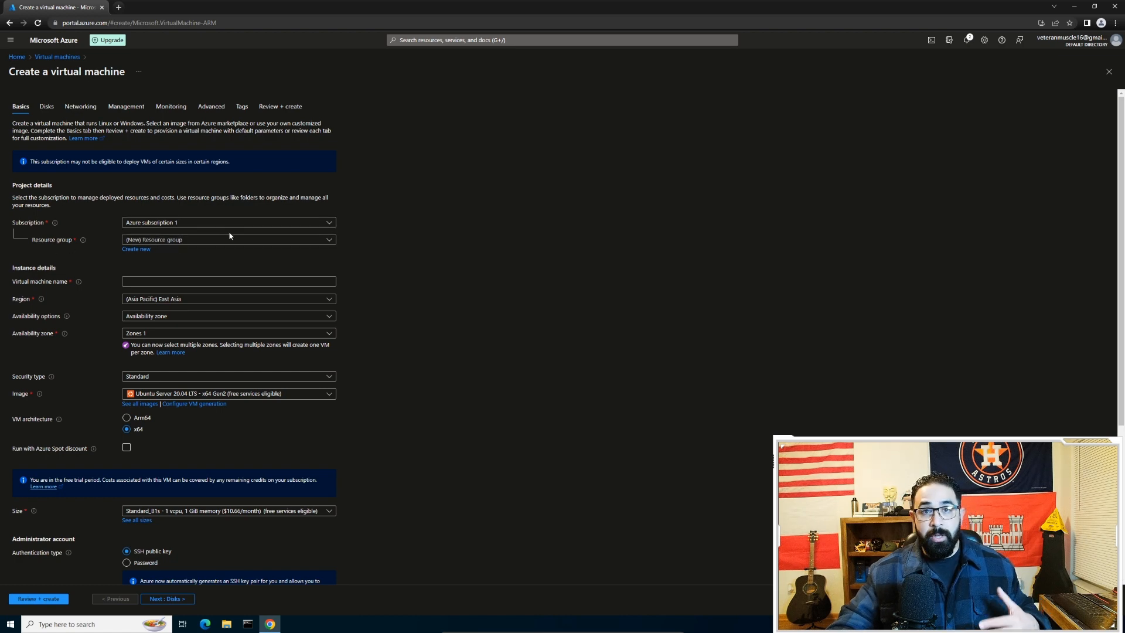
click(326, 241)
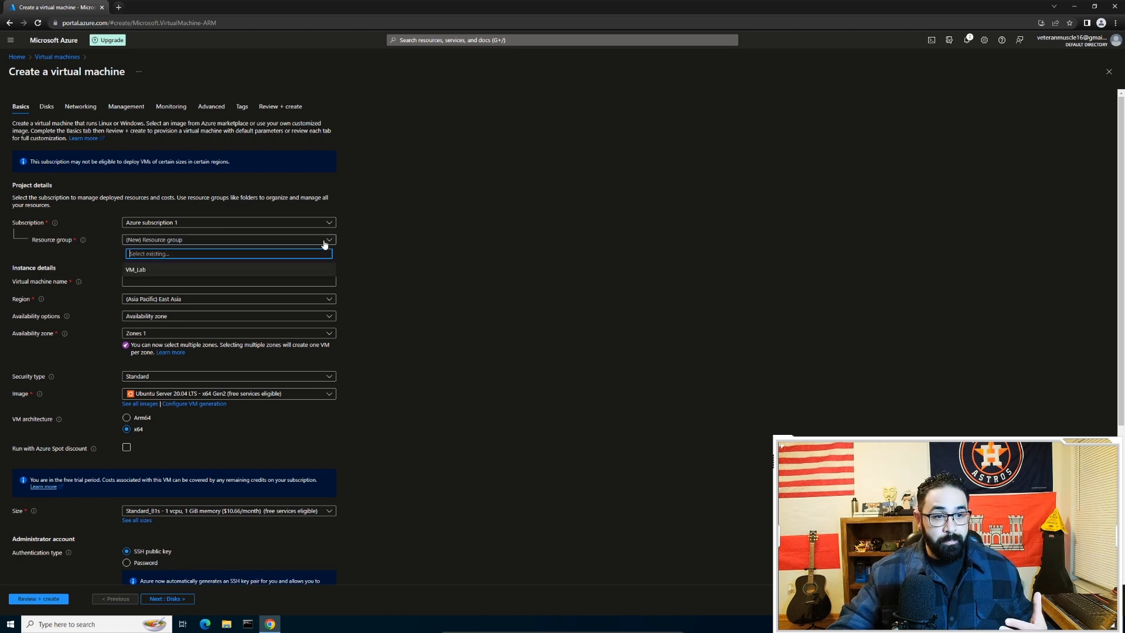
click(143, 273)
scroll(422, 252, down, 2)
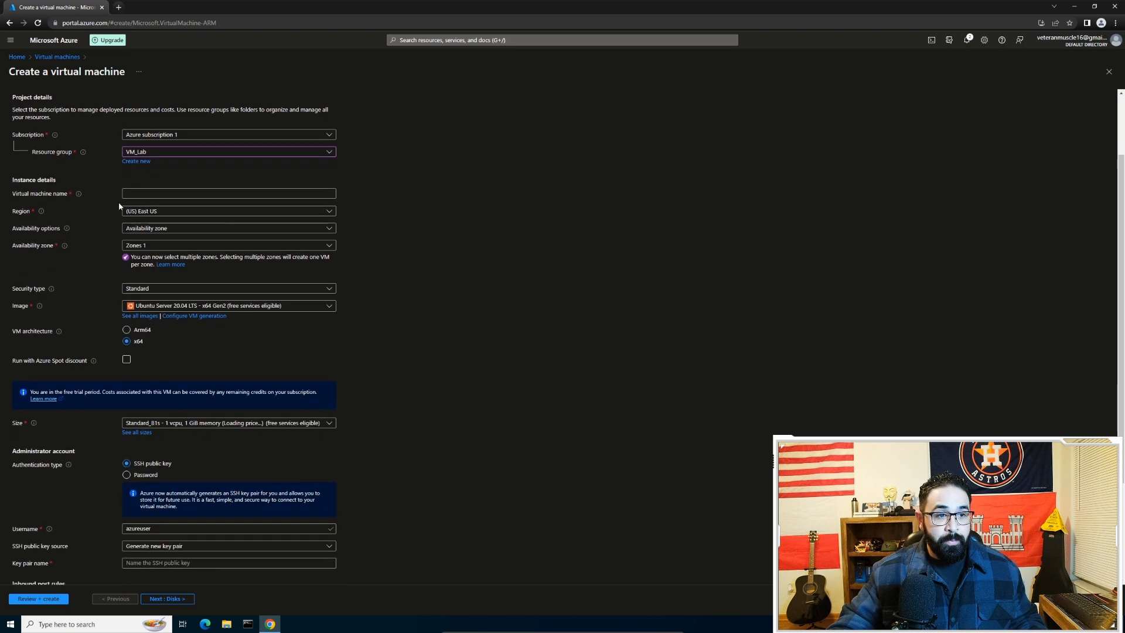
click(196, 194)
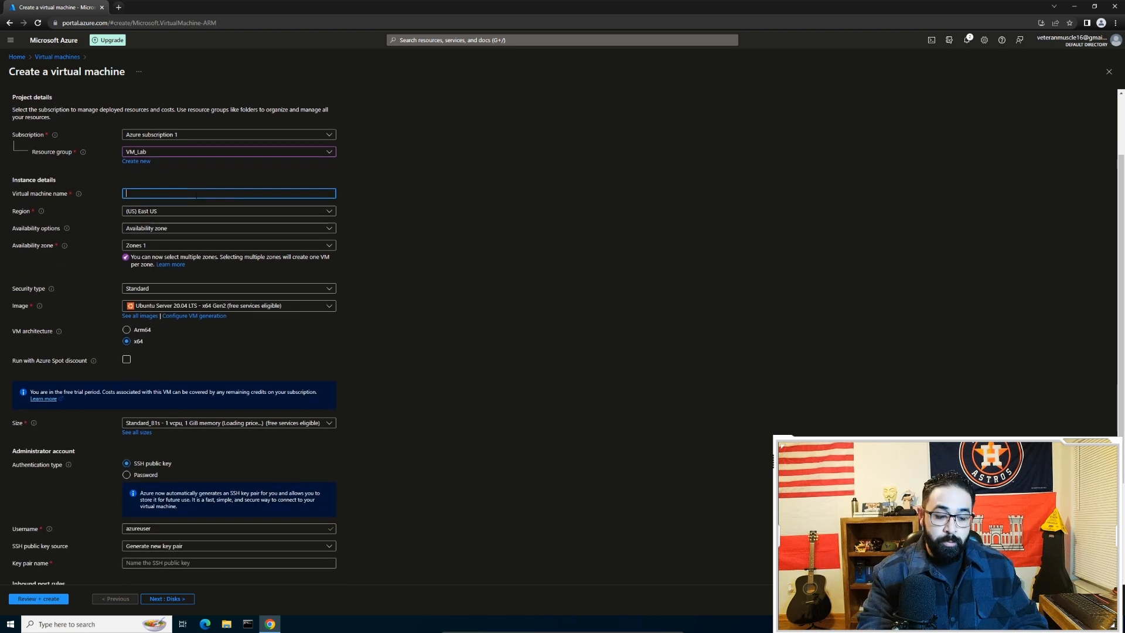
text(V)
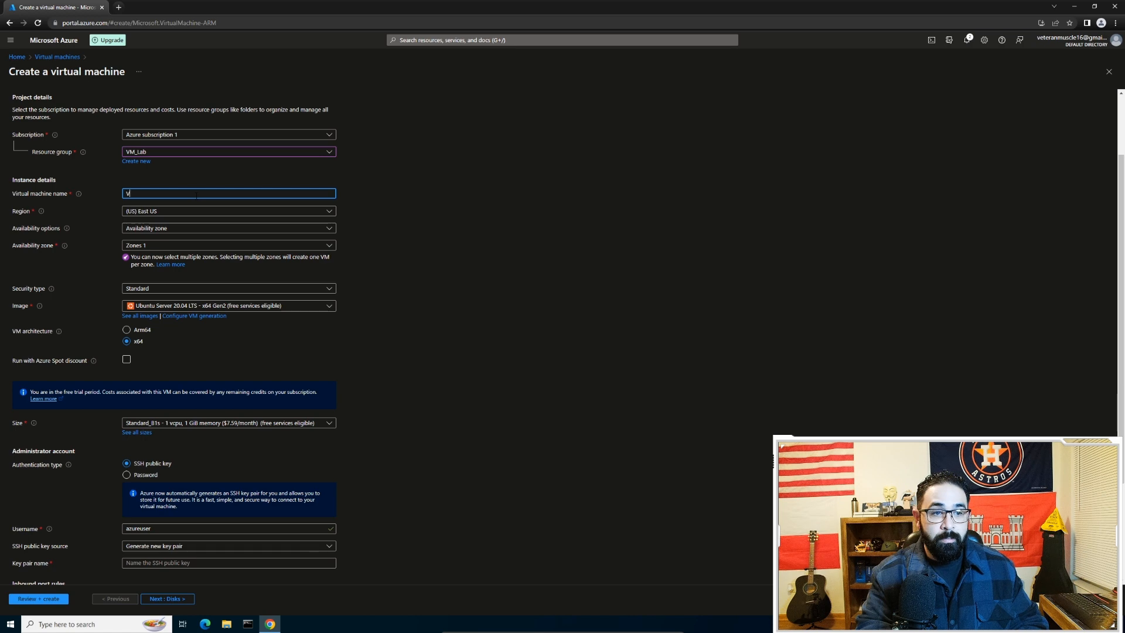
text(M1)
click(384, 225)
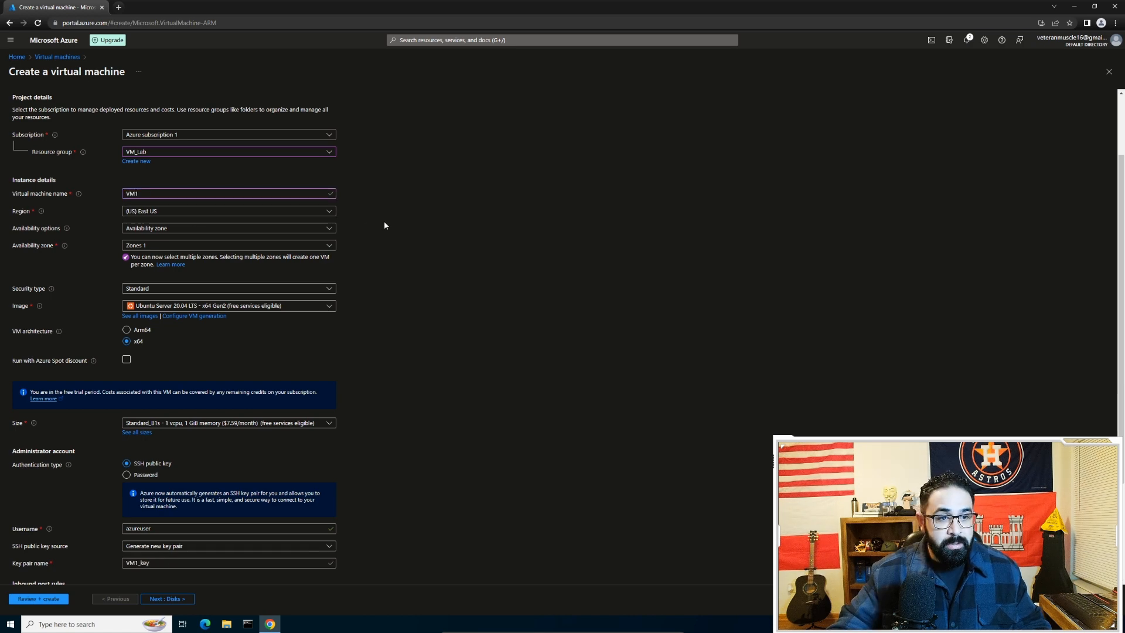
- Set the image to Windows 10 Pro, version 21H2 - x64 Gen2 and the size to Standard_E2ads_v5 with 2 vcpus and 16 GiB memory
scroll(386, 223, down, 2)
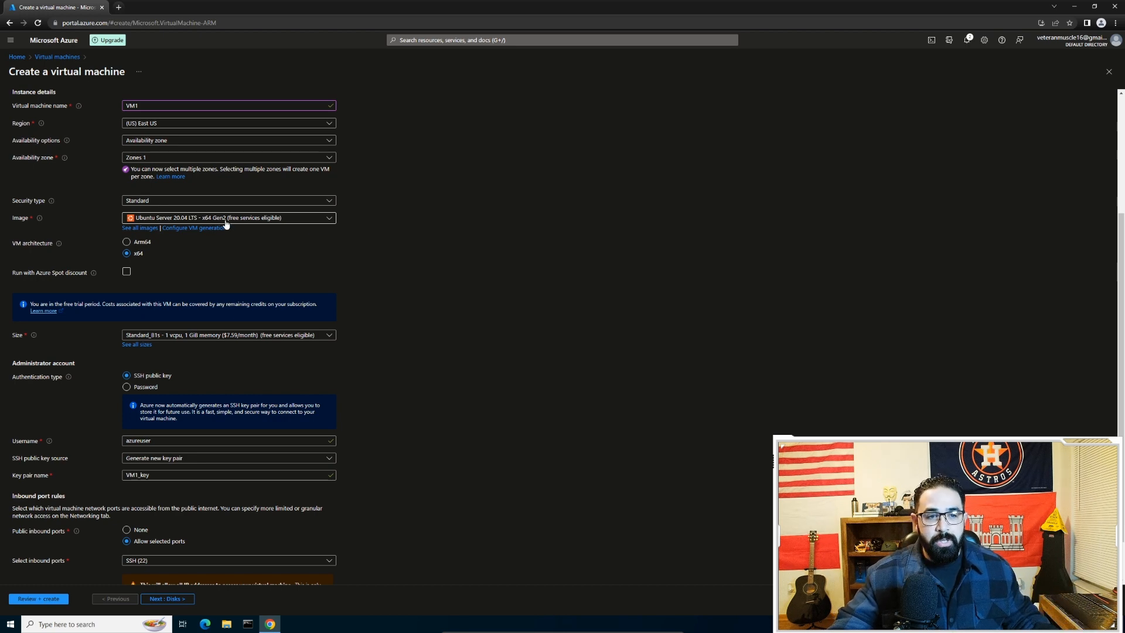
click(330, 219)
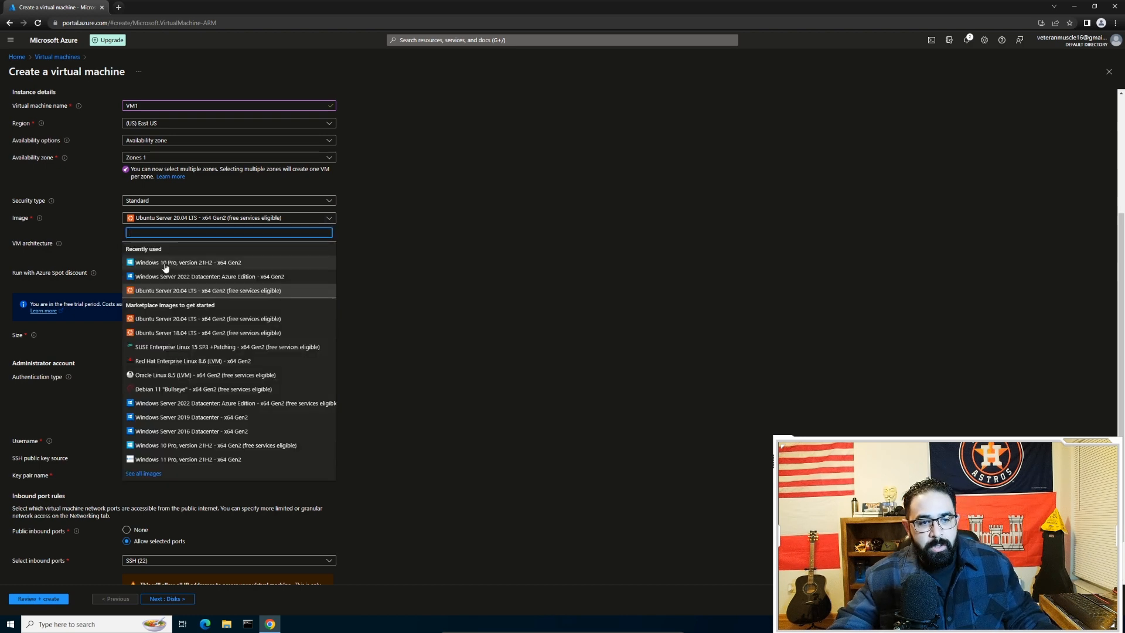
click(190, 265)
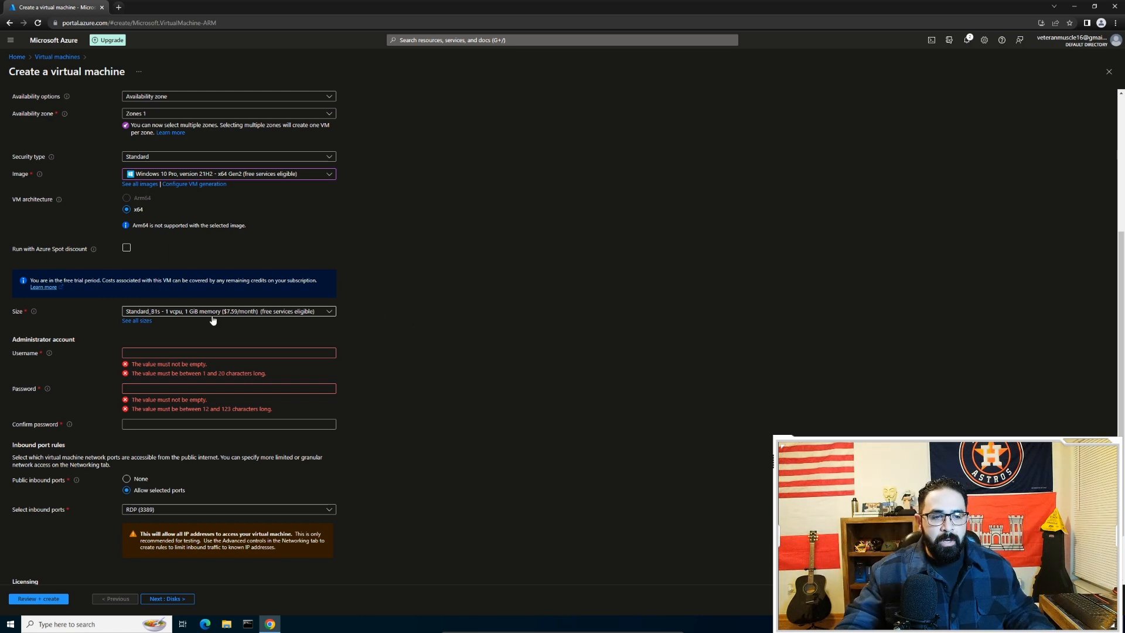
scroll(389, 306, down, 1)
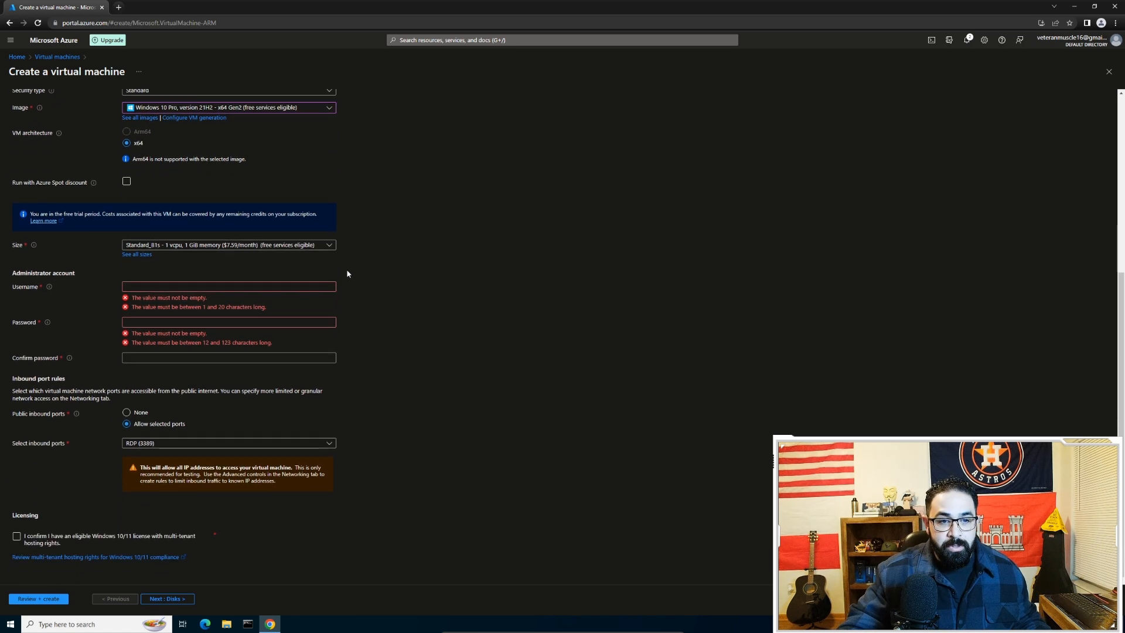
click(329, 246)
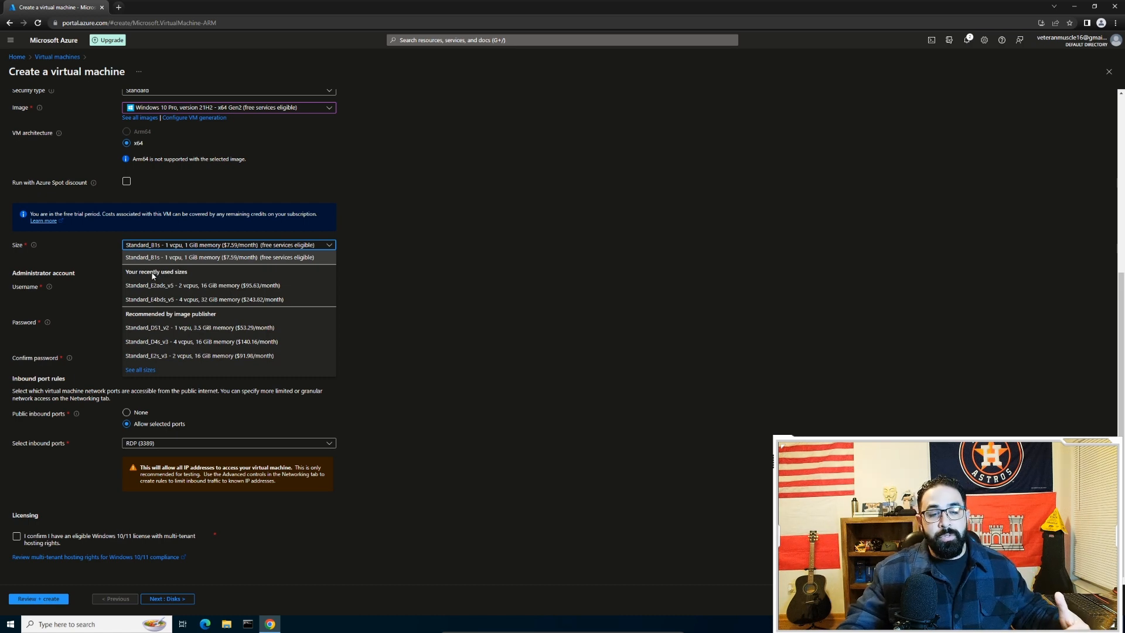
click(216, 286)
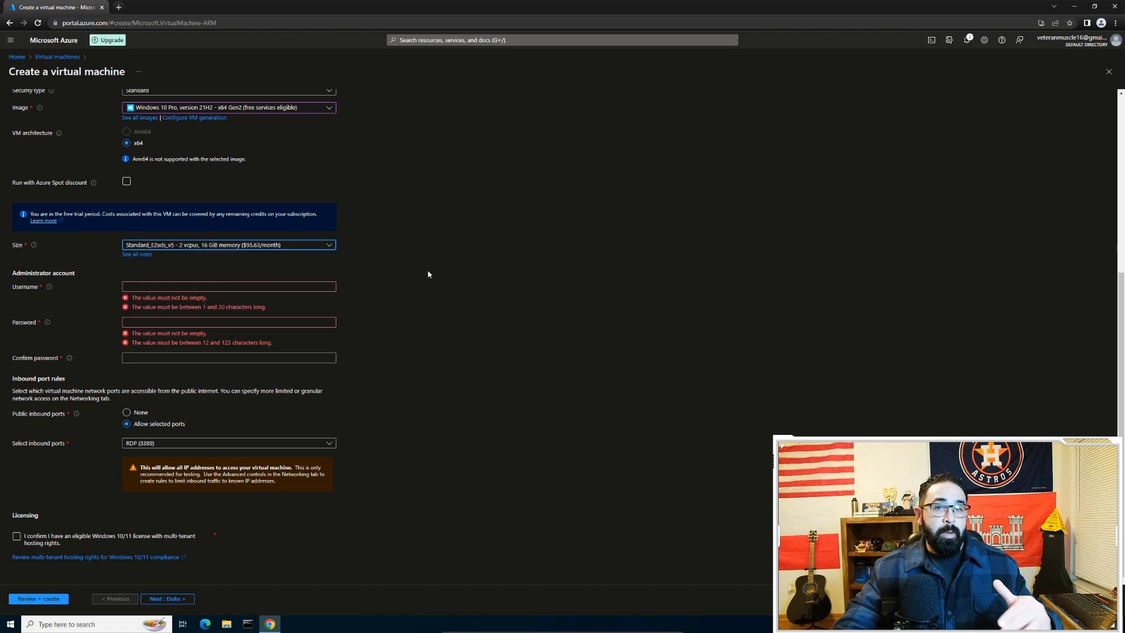
scroll(427, 274, up, 3)
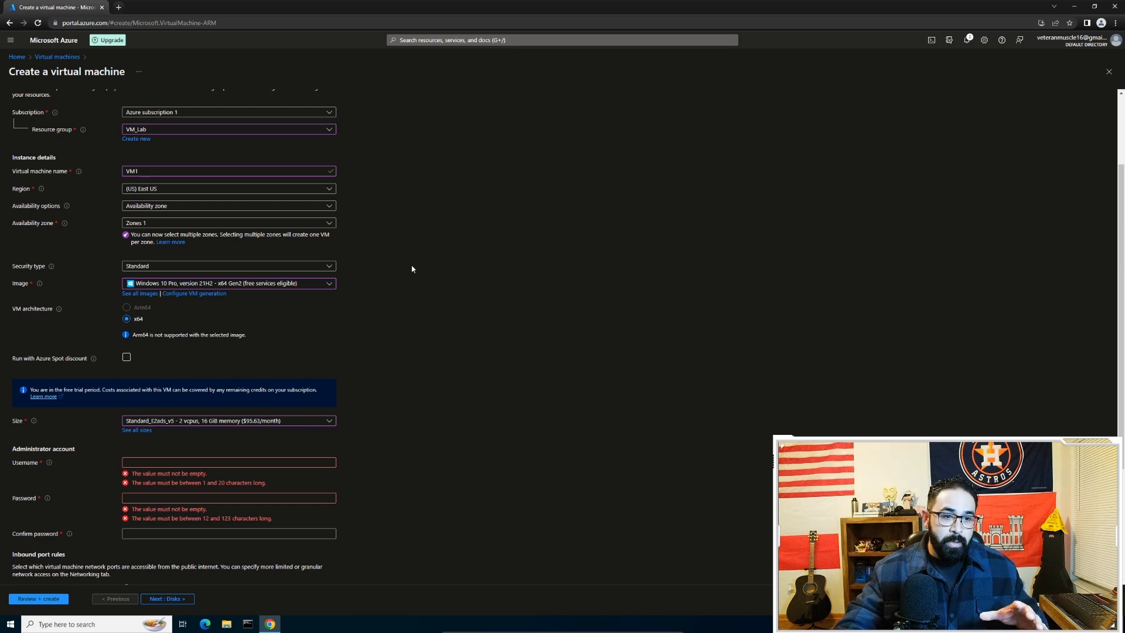
- Fill in the administrator account with the username student1, and enter and confirm the account password
scroll(409, 269, down, 3)
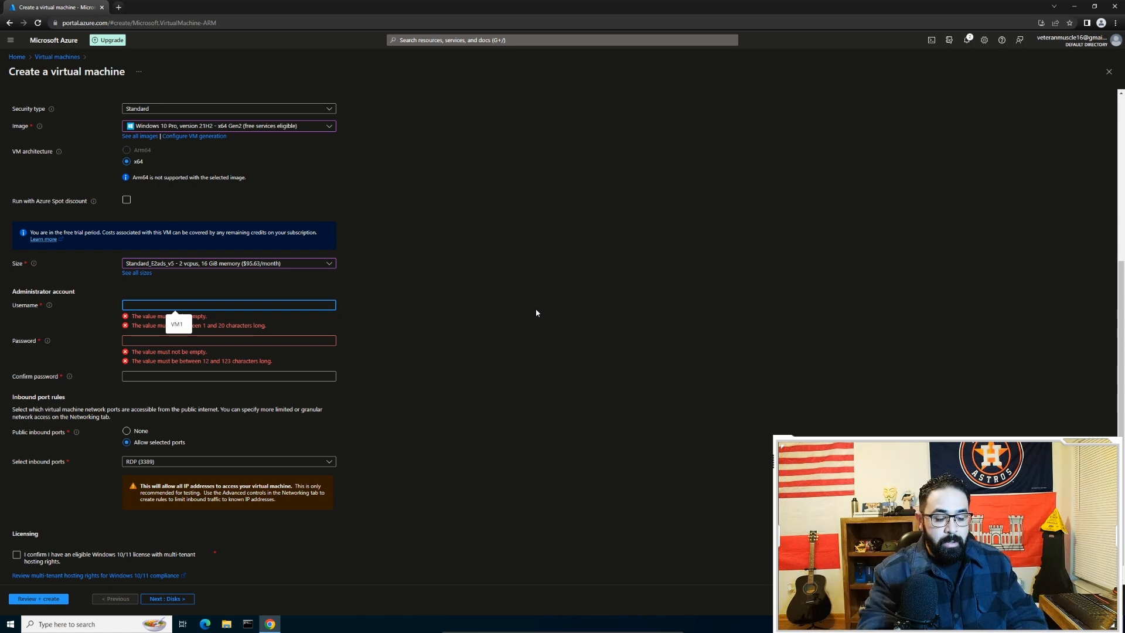
text(student1)
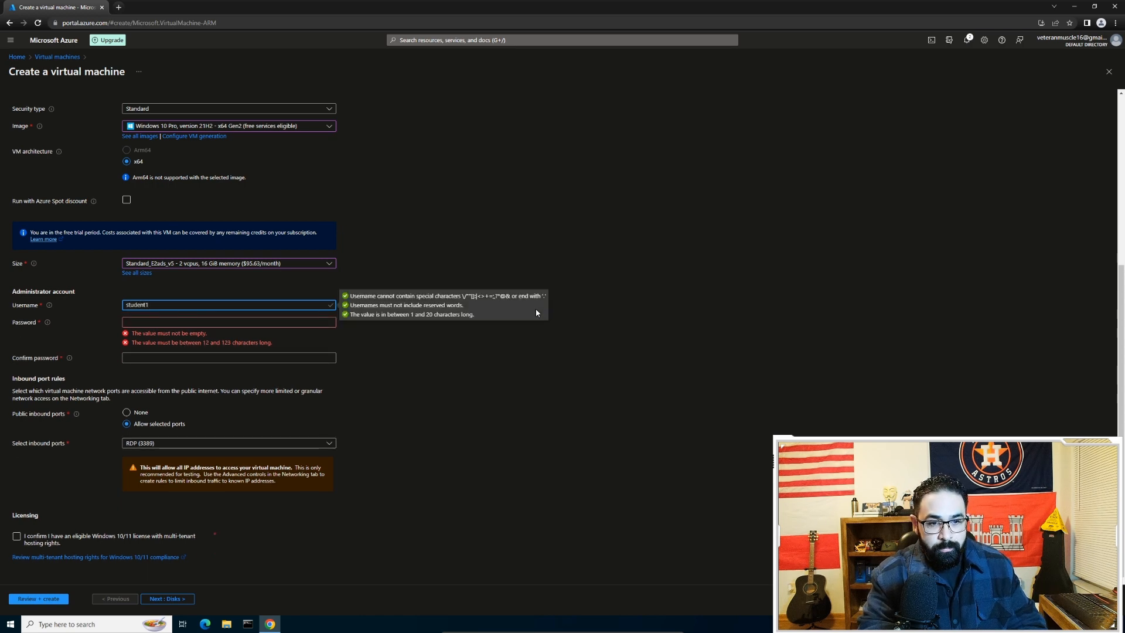
key(Tab)
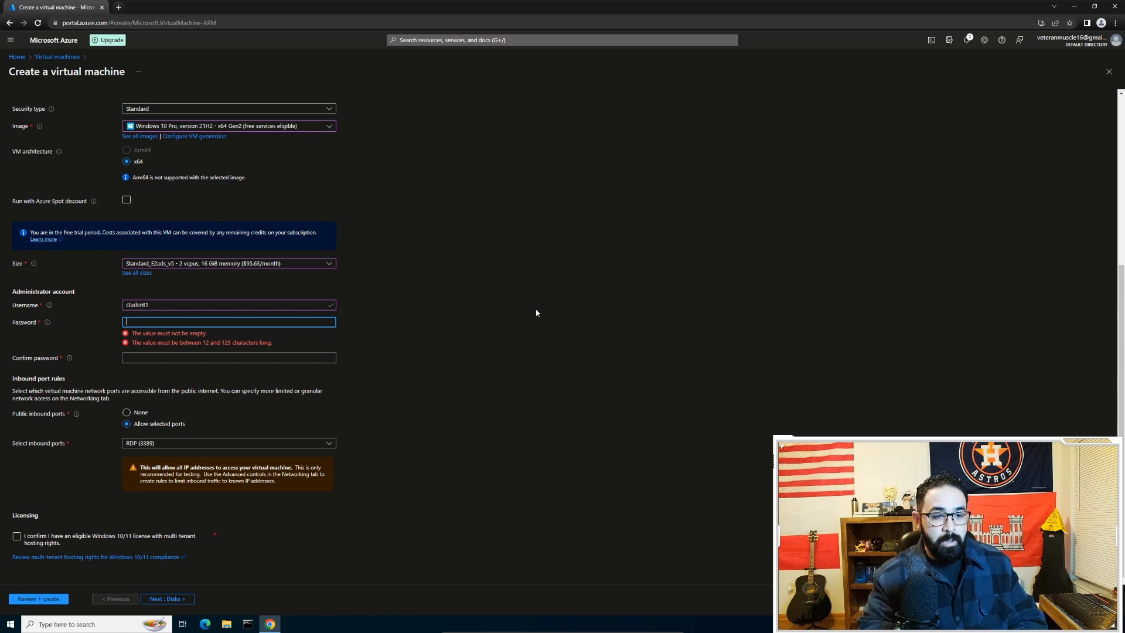
text(••••••••••••)
key(Tab)
text(•••••••••••)
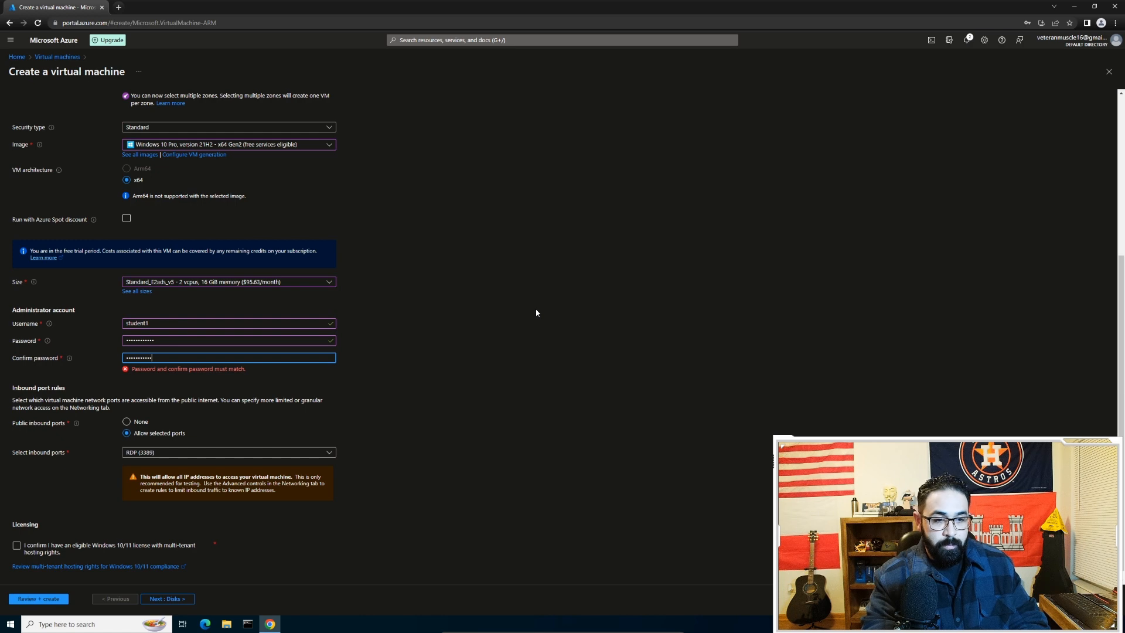
click(535, 313)
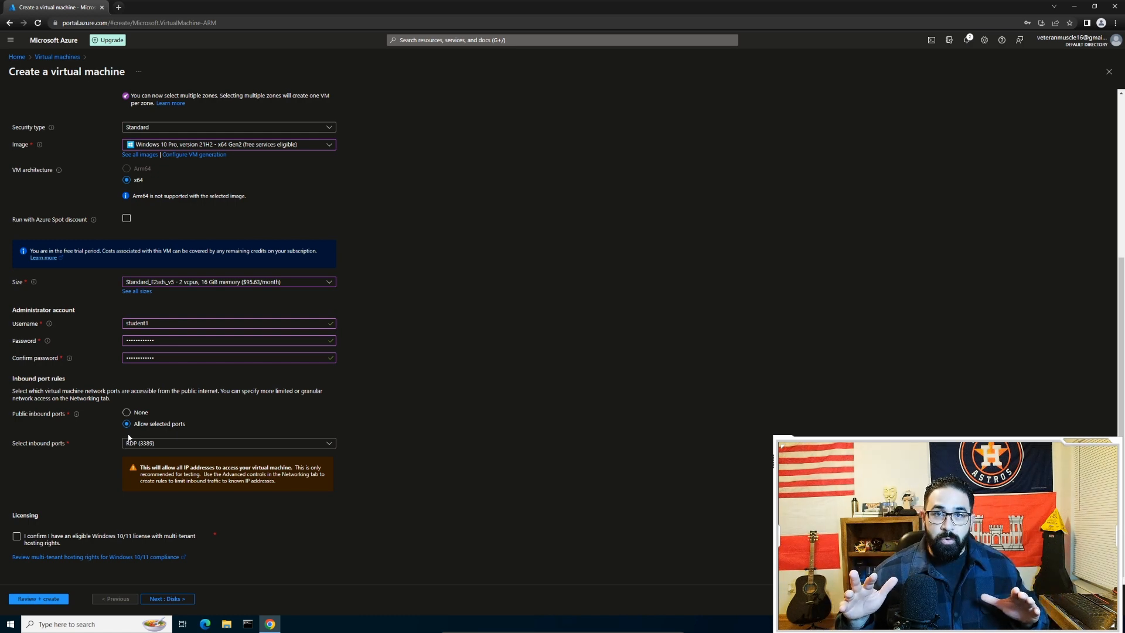
- Confirm the eligible Windows 10/11 license, keep the default disk settings and proceed to the Networking settings
click(17, 538)
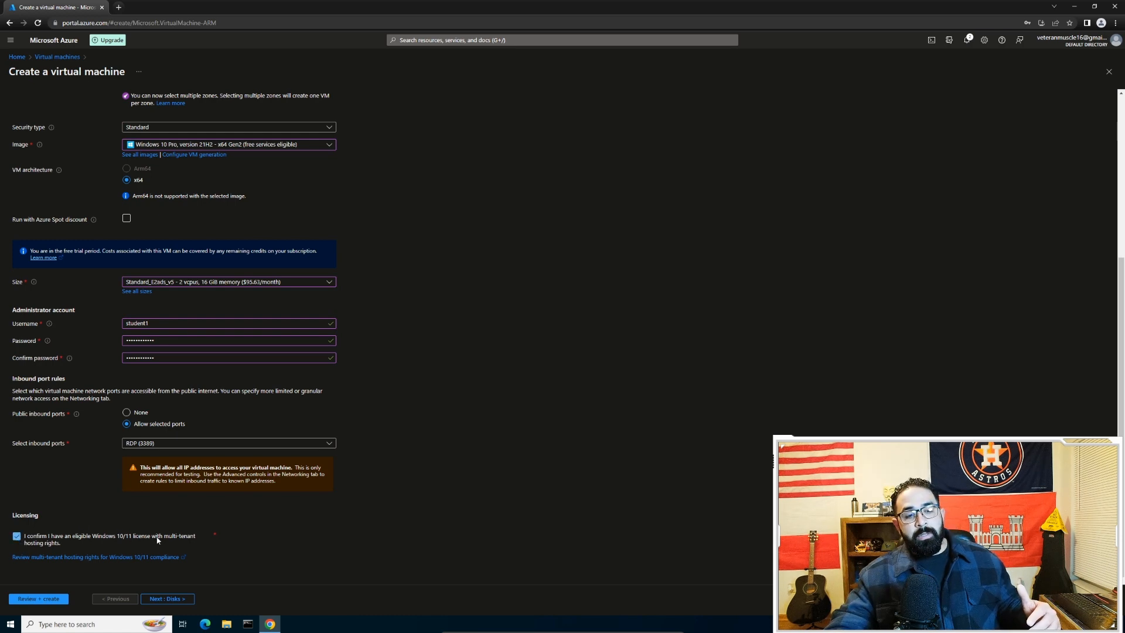
click(170, 598)
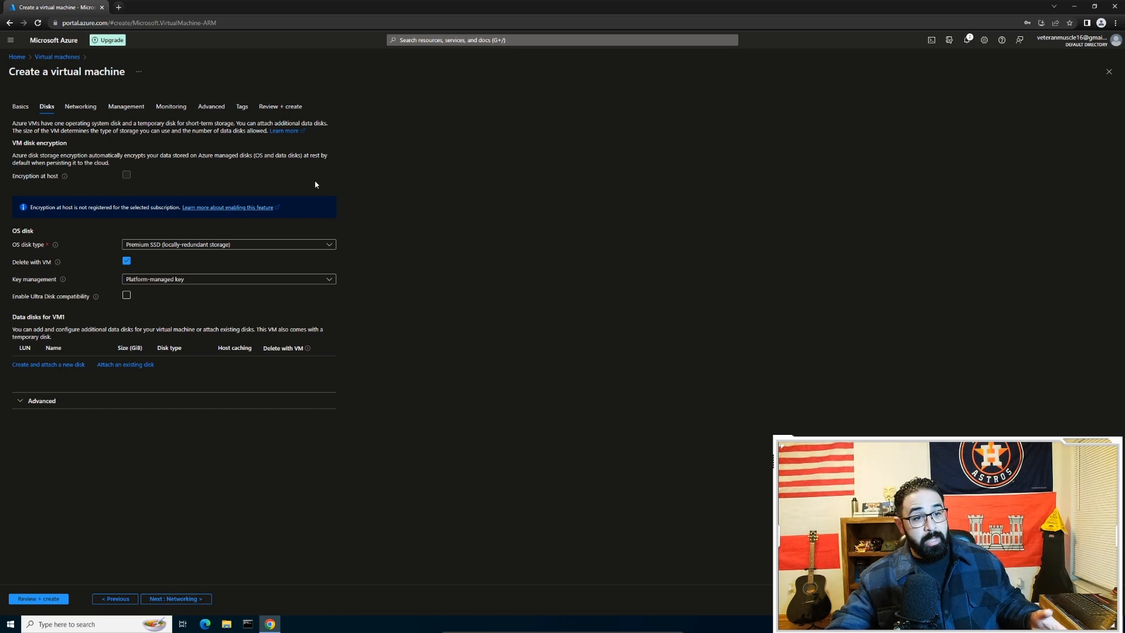
click(176, 598)
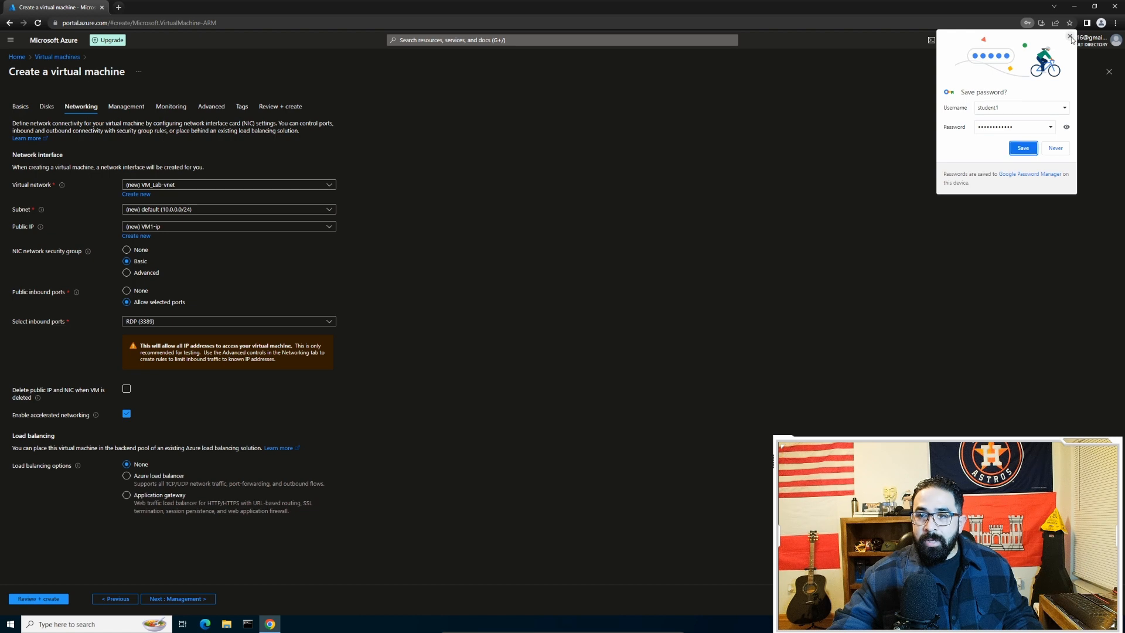
- Keep the default networking settings for VM1, validate the configuration and create the virtual machine
click(571, 246)
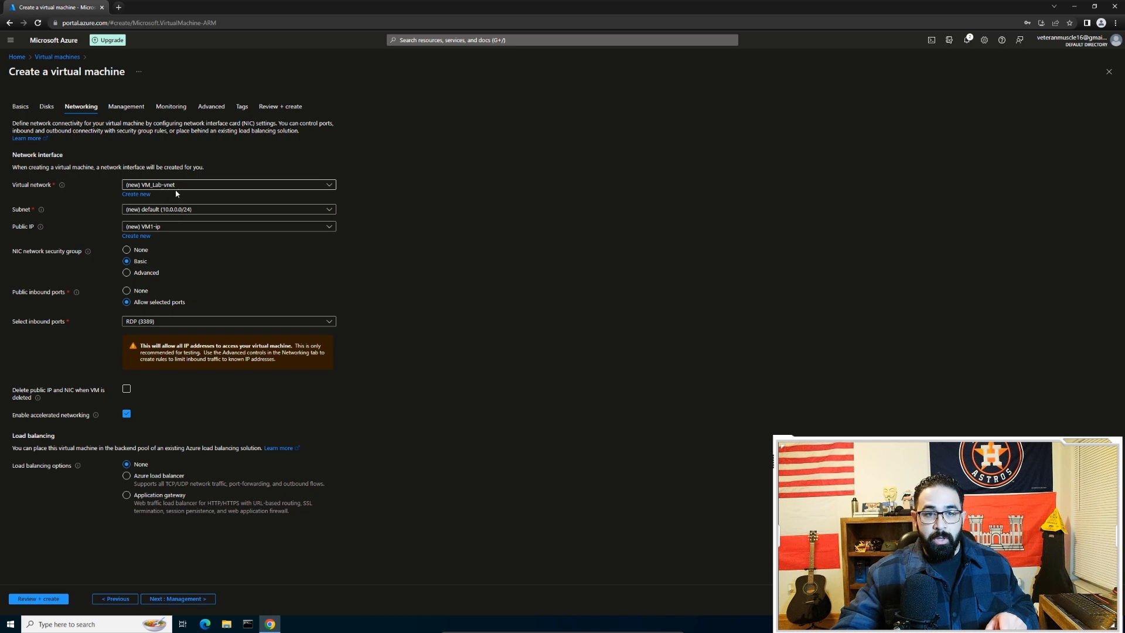
drag(487, 277, 497, 289)
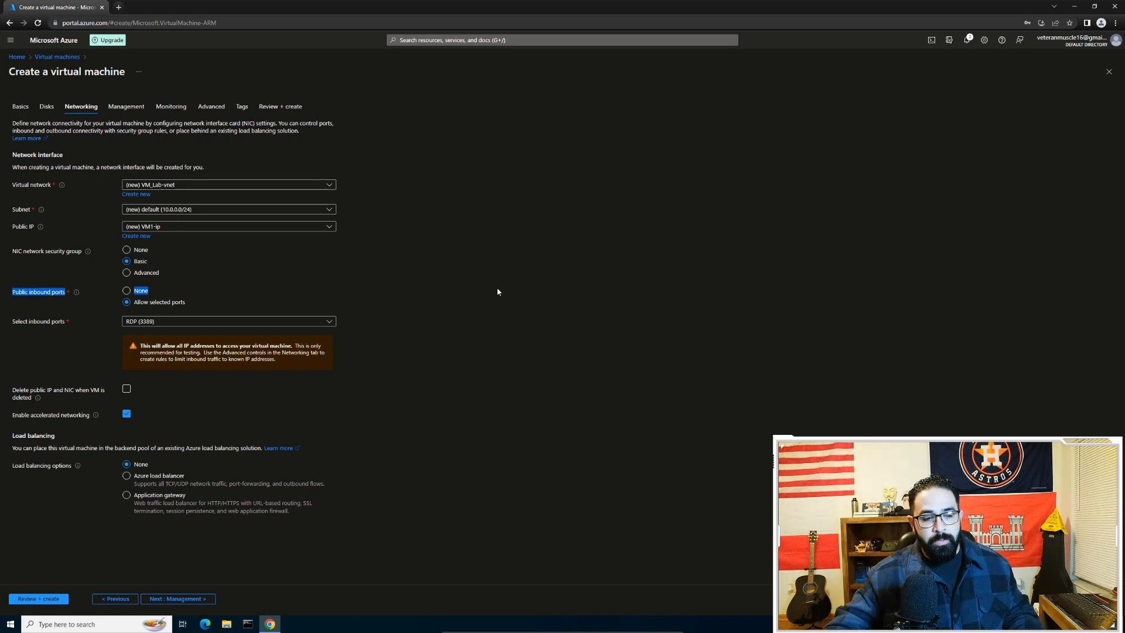
click(47, 598)
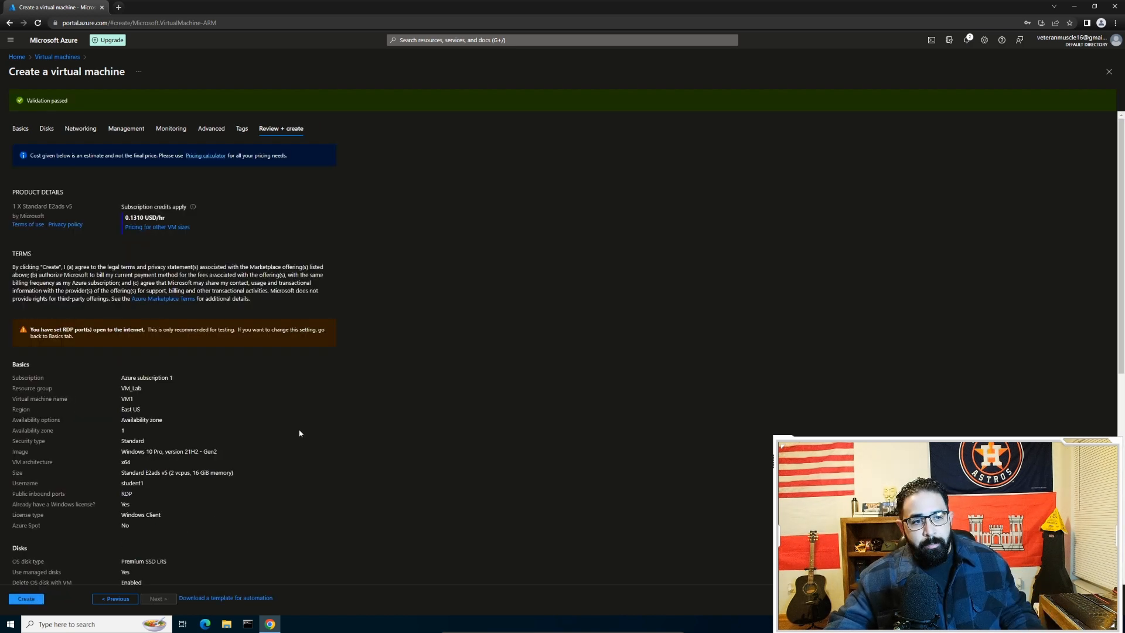
click(35, 600)
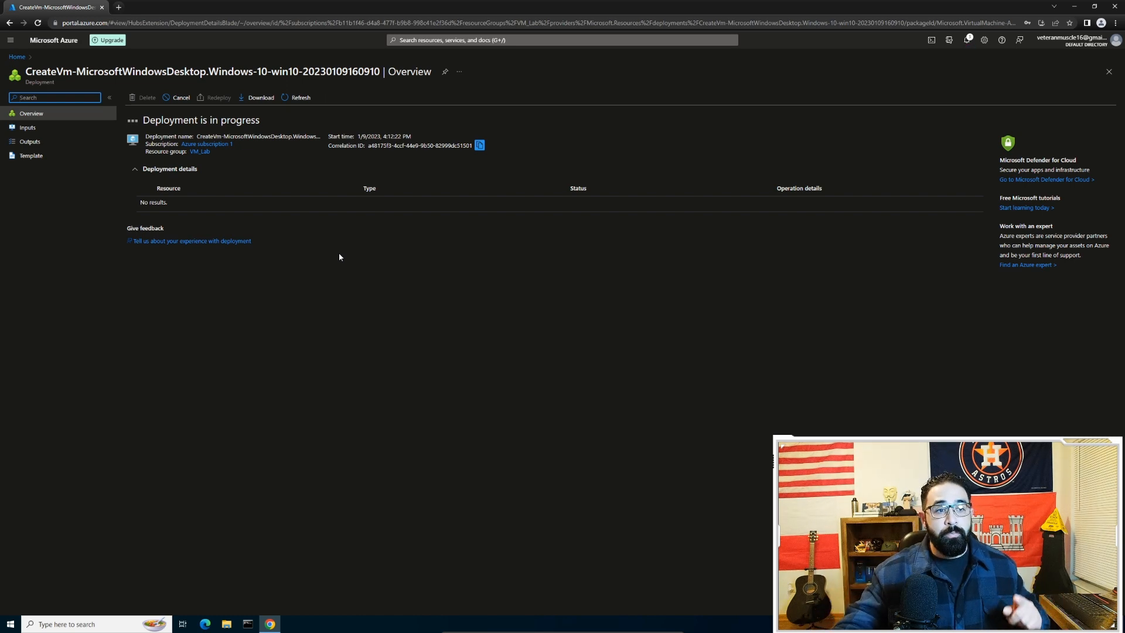
- Return to the Virtual machines service and start creating another Azure virtual machine
click(17, 56)
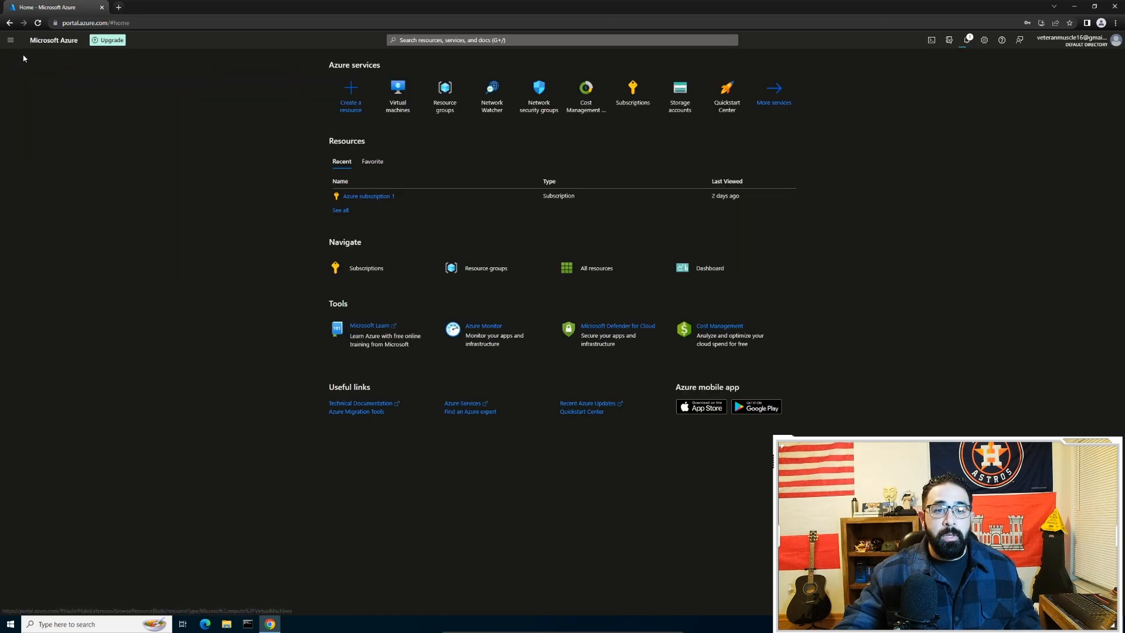
click(399, 94)
click(576, 285)
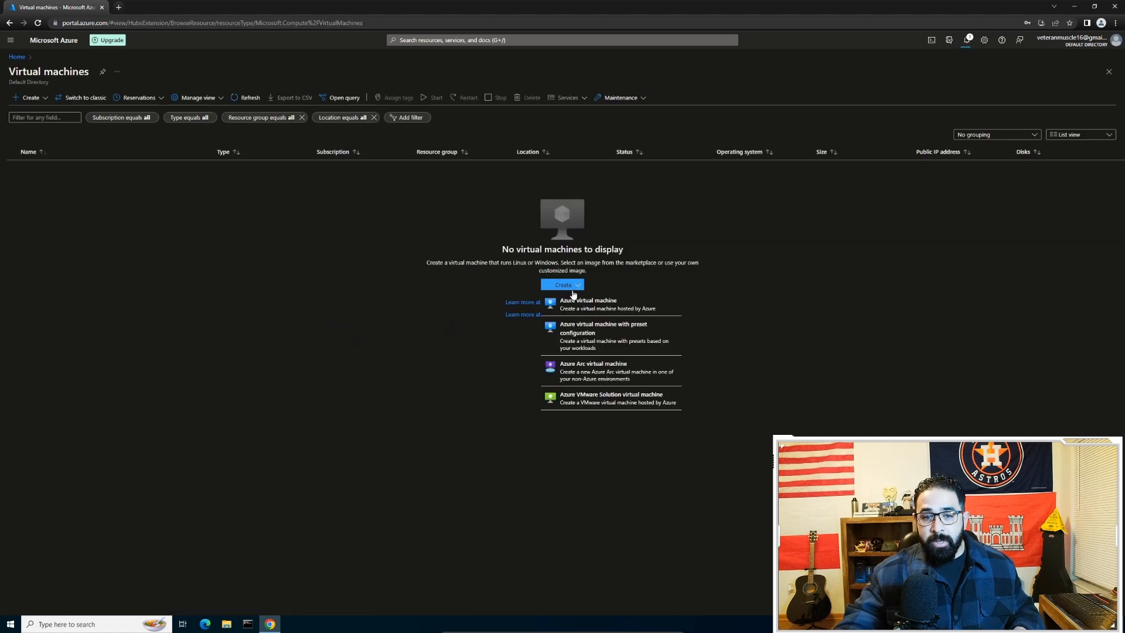
click(573, 309)
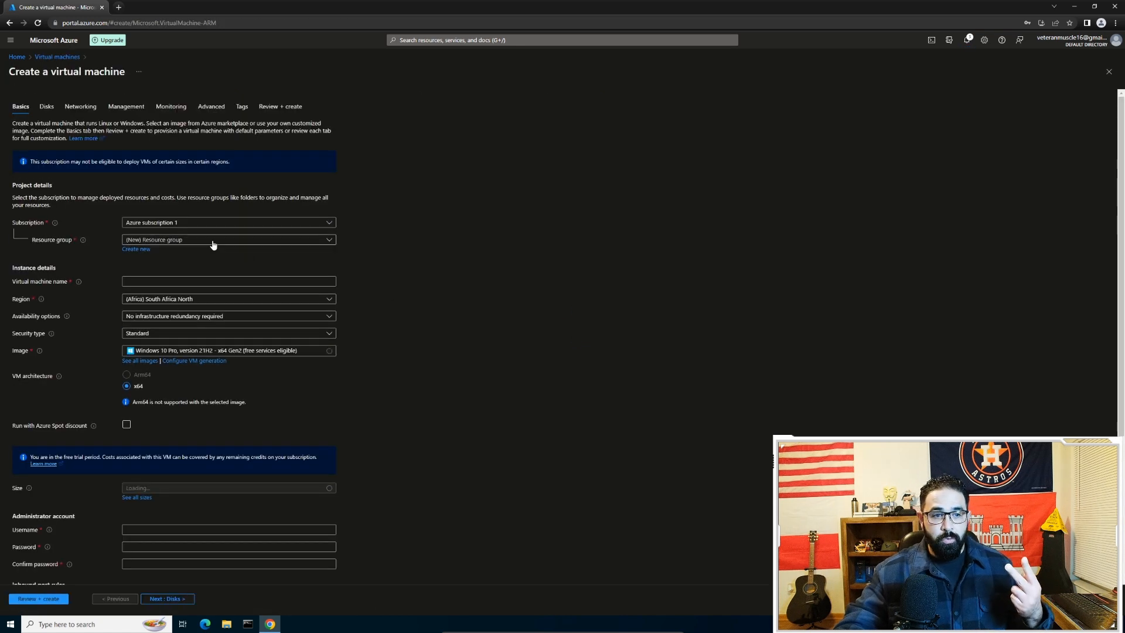
- Assign the new virtual machine to the VM_Lab resource group and name it VM2
click(188, 243)
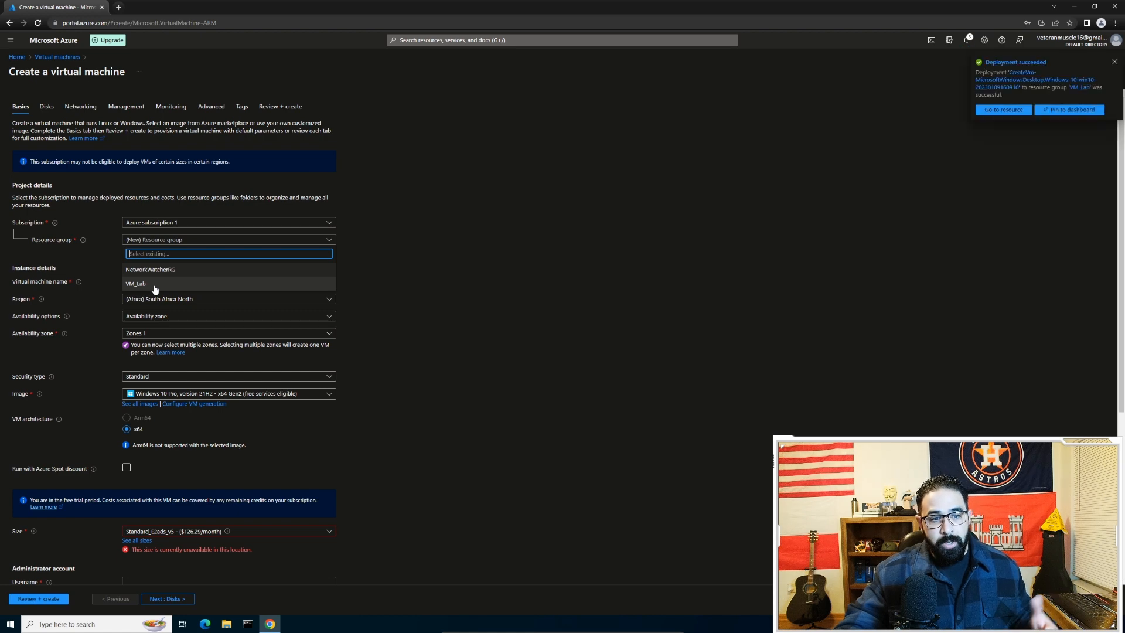
click(154, 288)
click(136, 283)
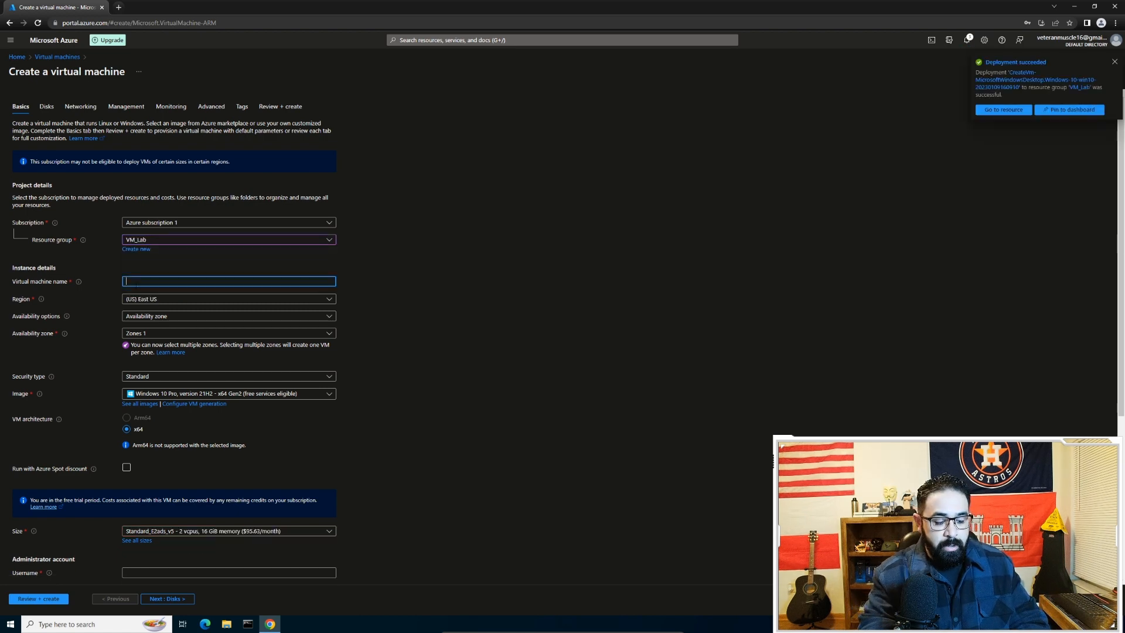
text(VM)
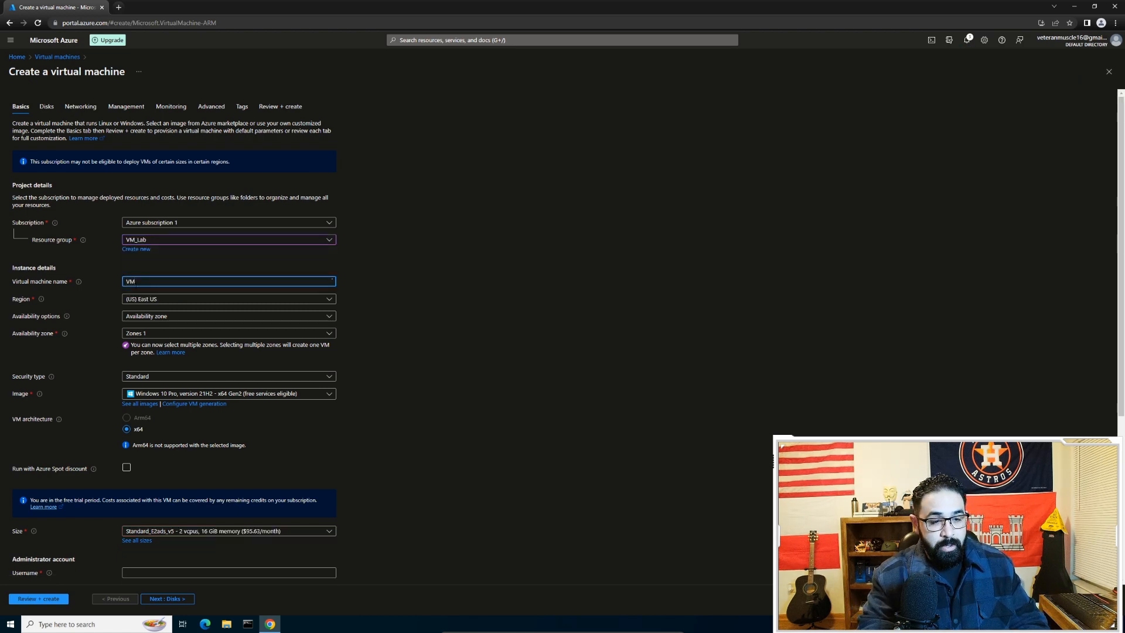
text(2)
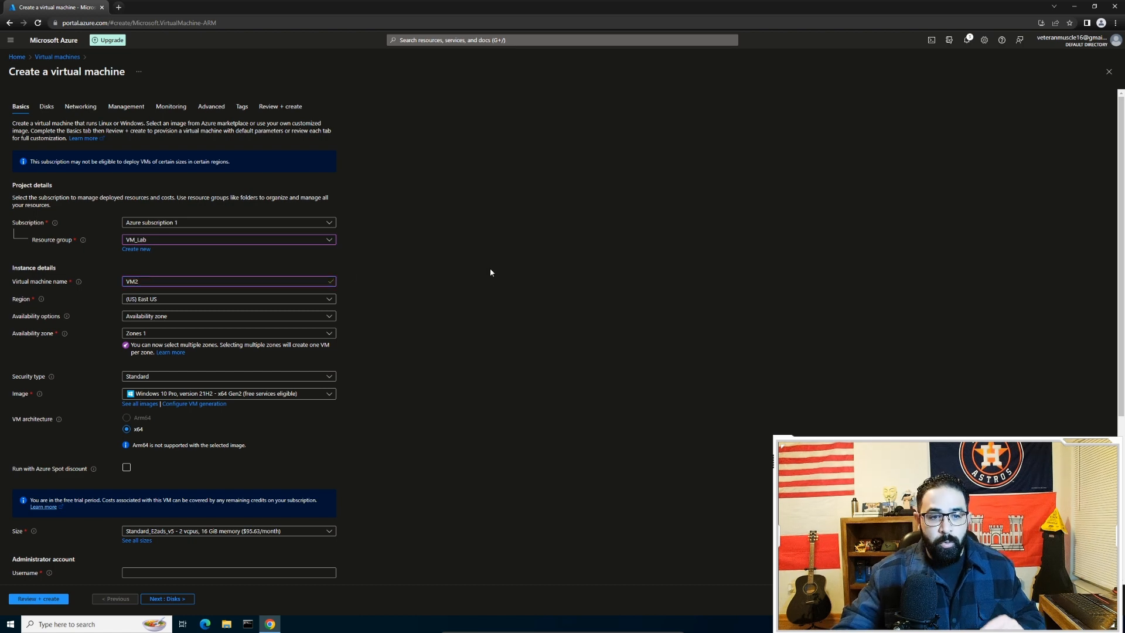
- Fill in VM2's administrator account with the username student2, and enter and confirm the account password
scroll(484, 267, down, 4)
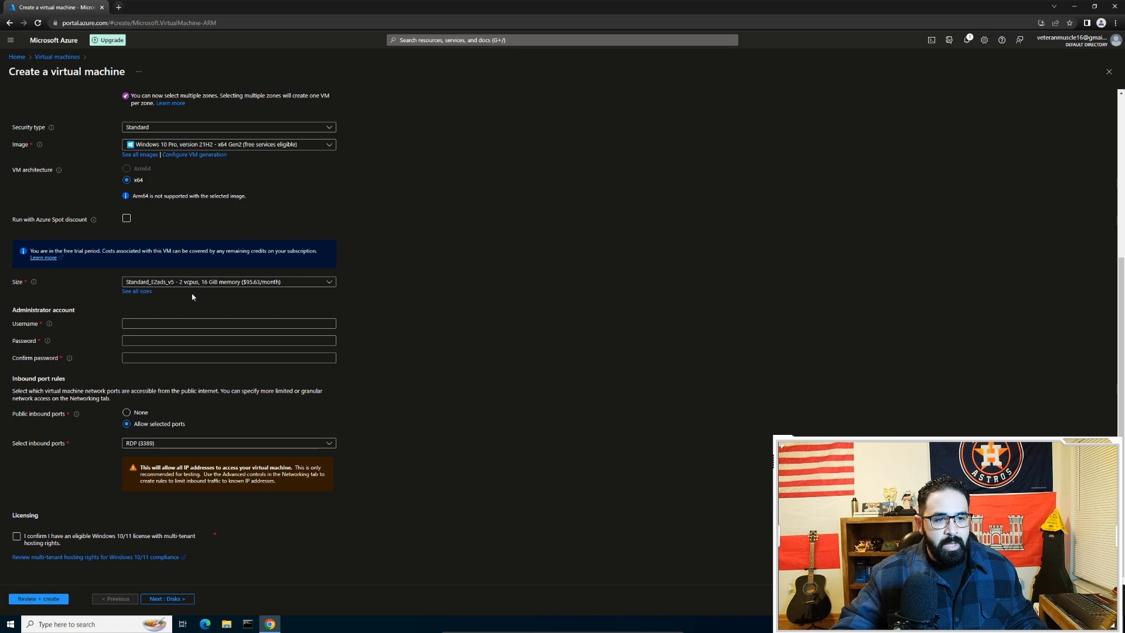
click(228, 323)
text(student2)
key(Tab)
text(************)
key(Tab)
text(************)
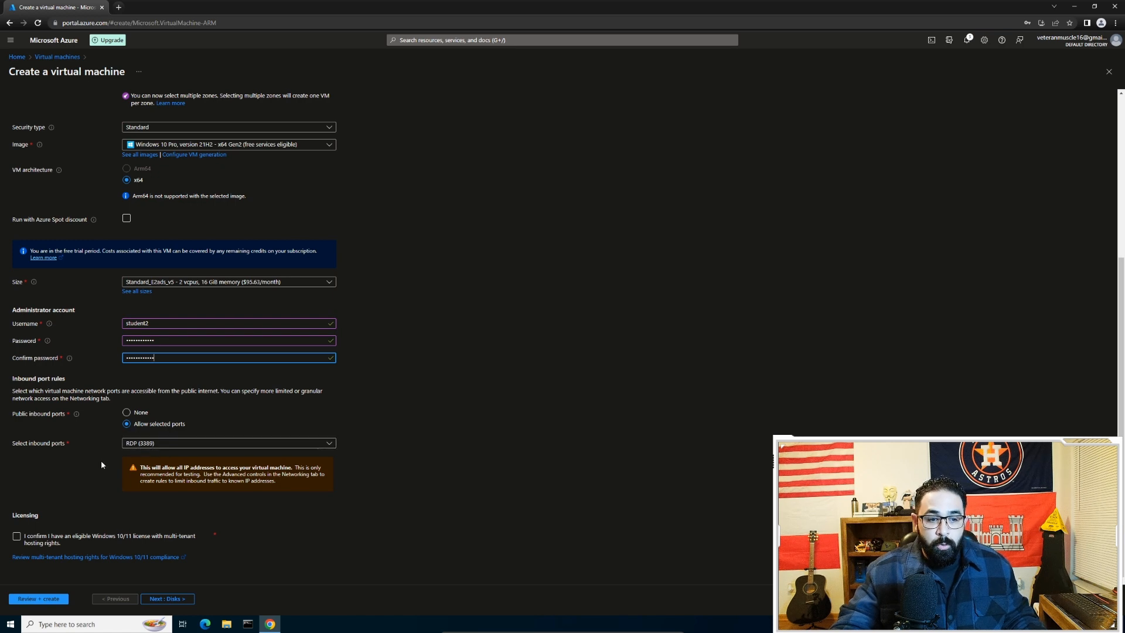
- Confirm the eligible Windows 10/11 license, keep VM2's default disk and networking settings, and create the virtual machine
click(17, 537)
click(18, 536)
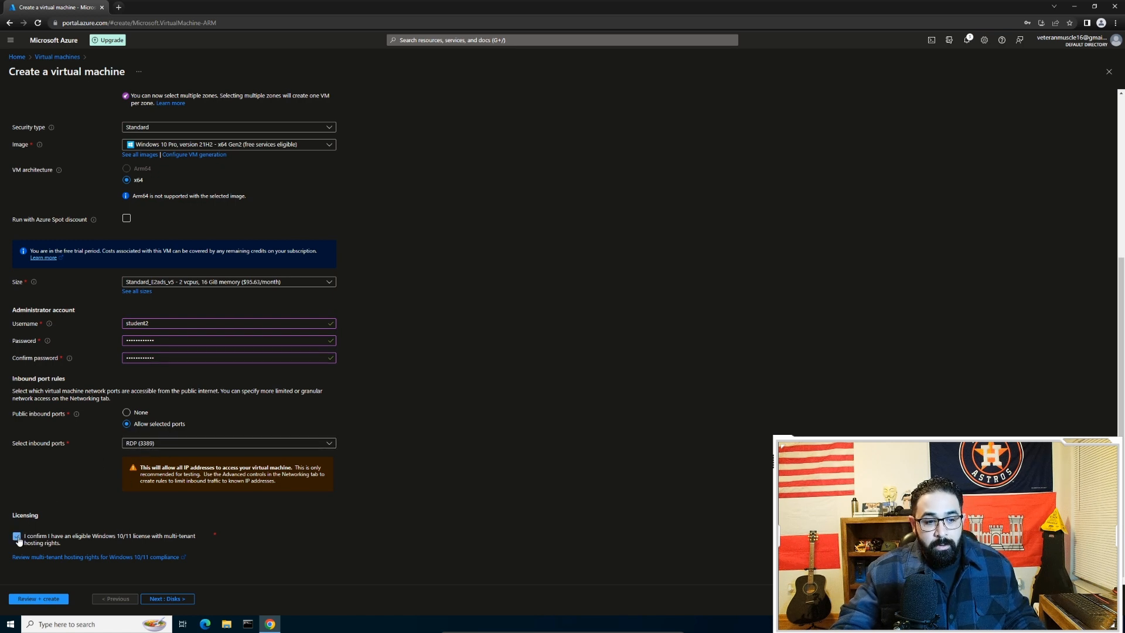
click(173, 598)
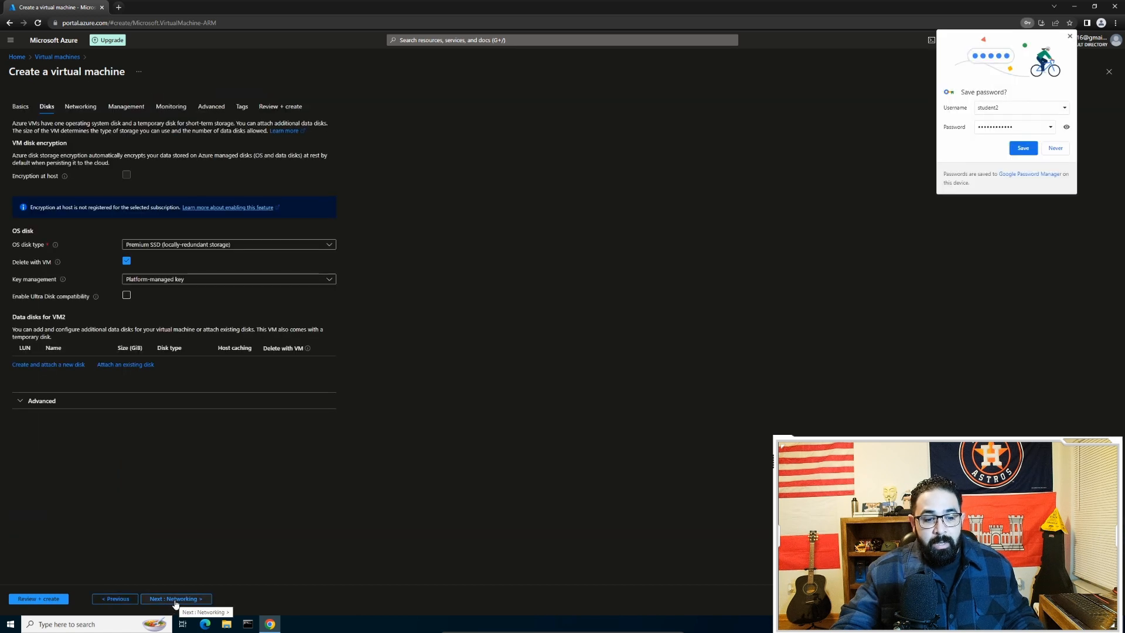
click(175, 601)
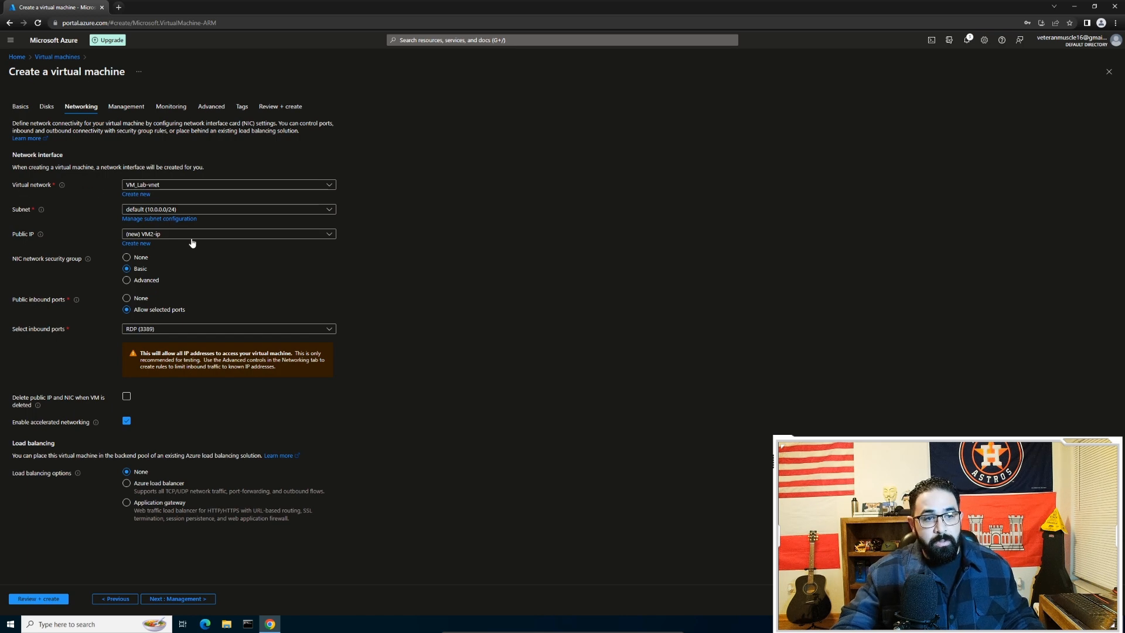
click(39, 598)
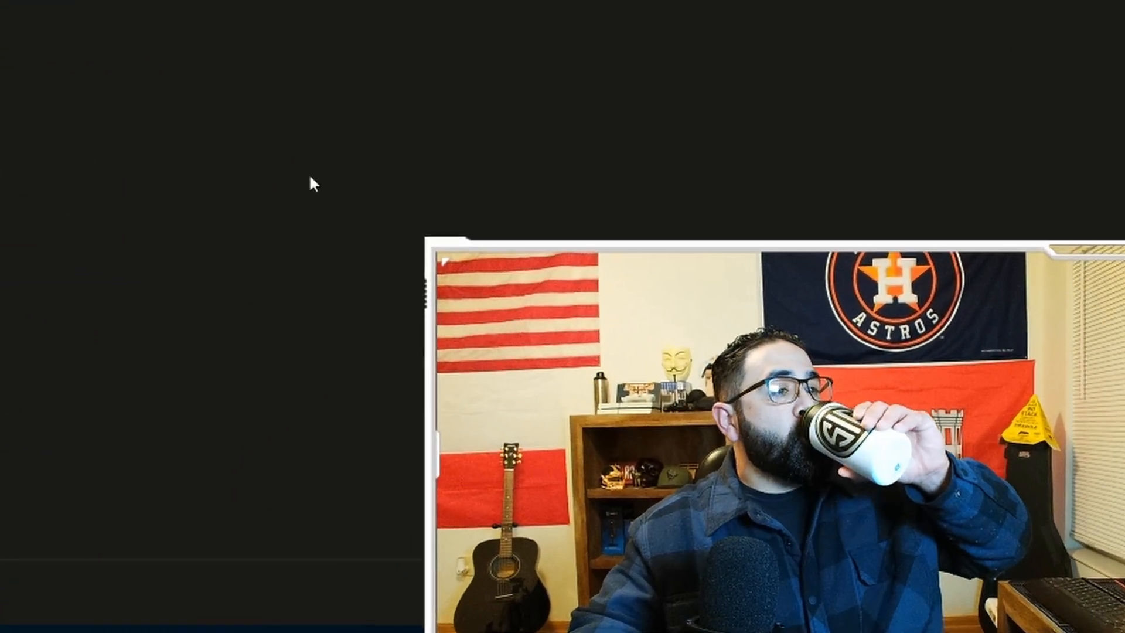
click(26, 598)
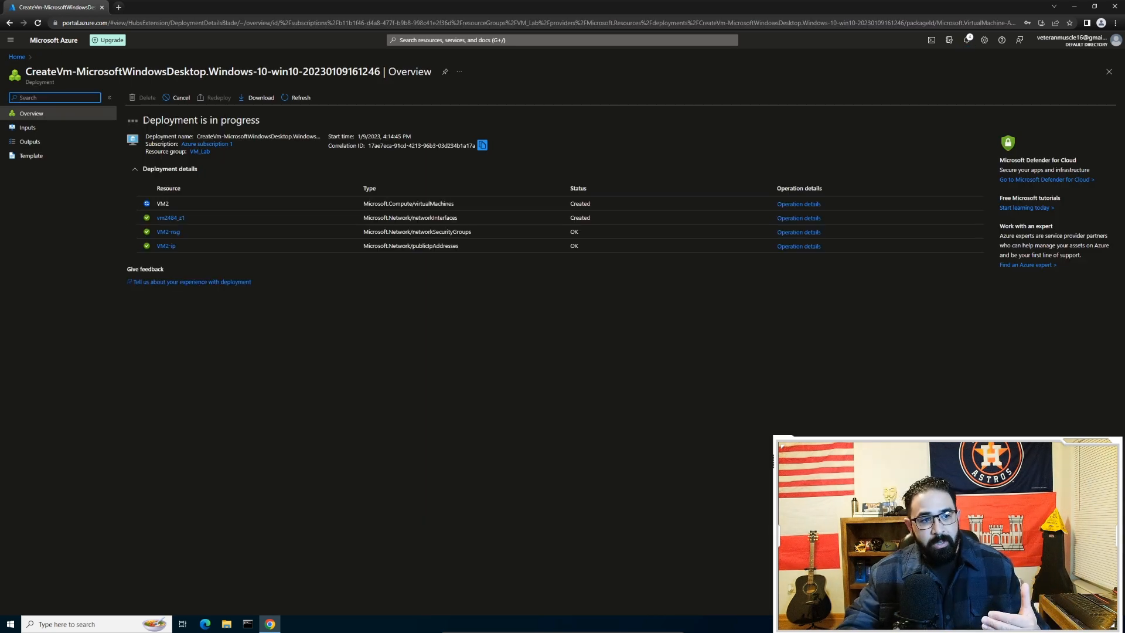
- Find Network Watcher and display the network topology of the VM_Lab resource group
click(23, 58)
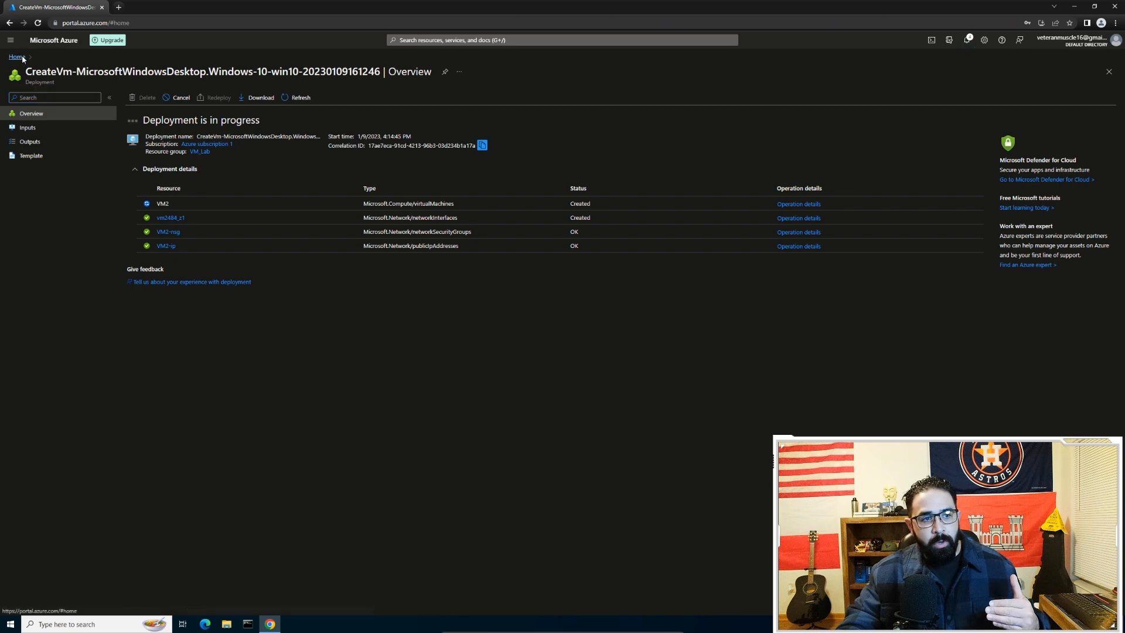
click(547, 40)
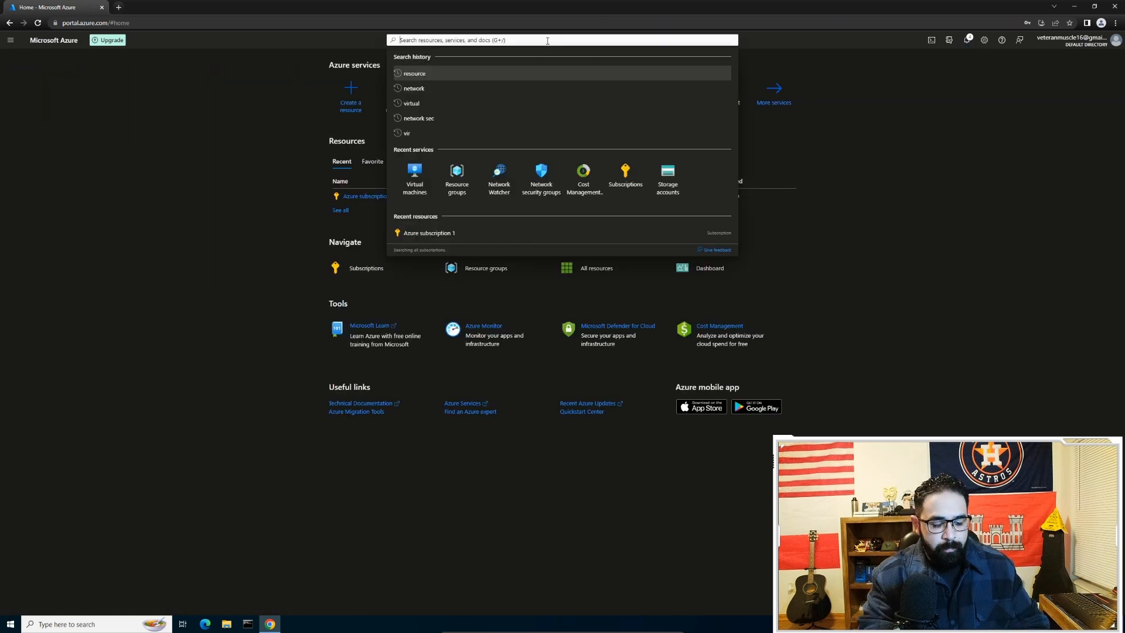
text(network)
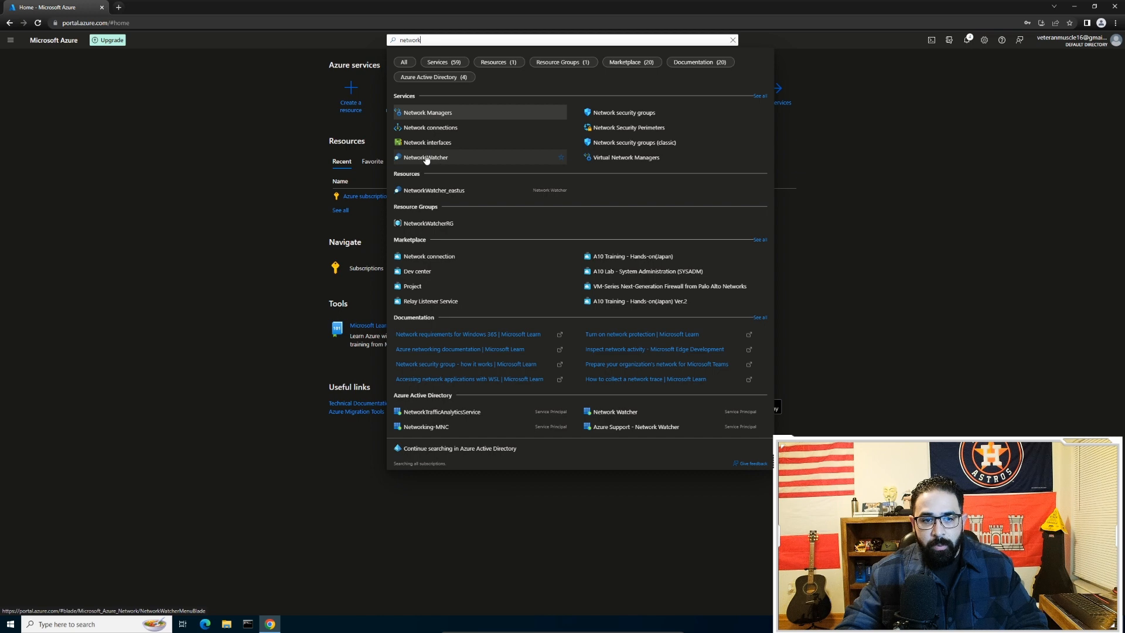
click(446, 157)
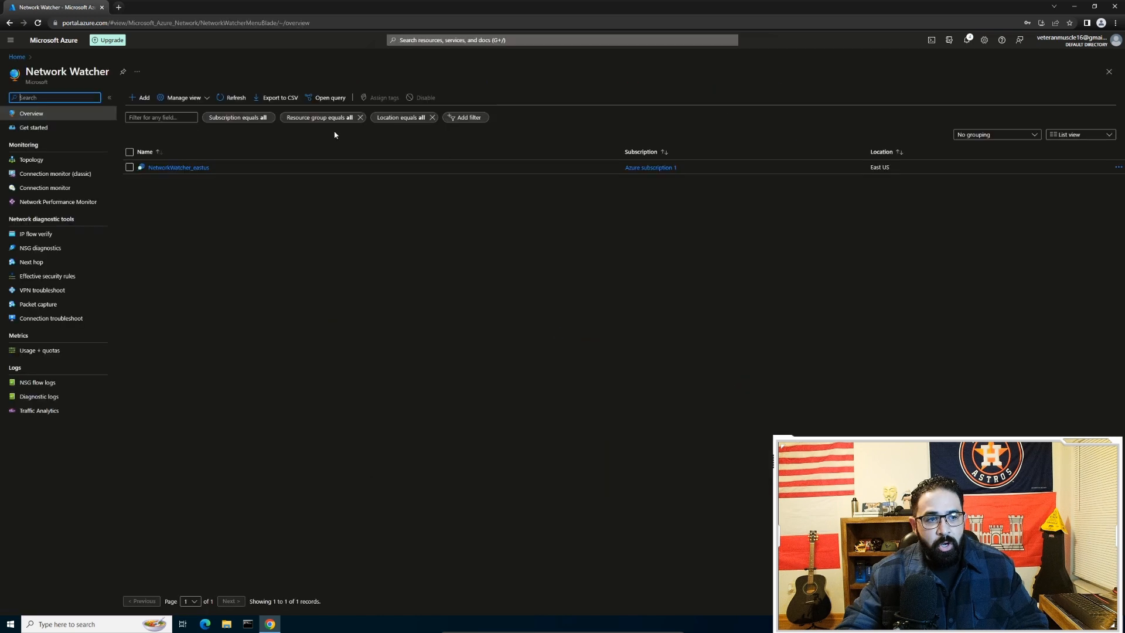
click(41, 163)
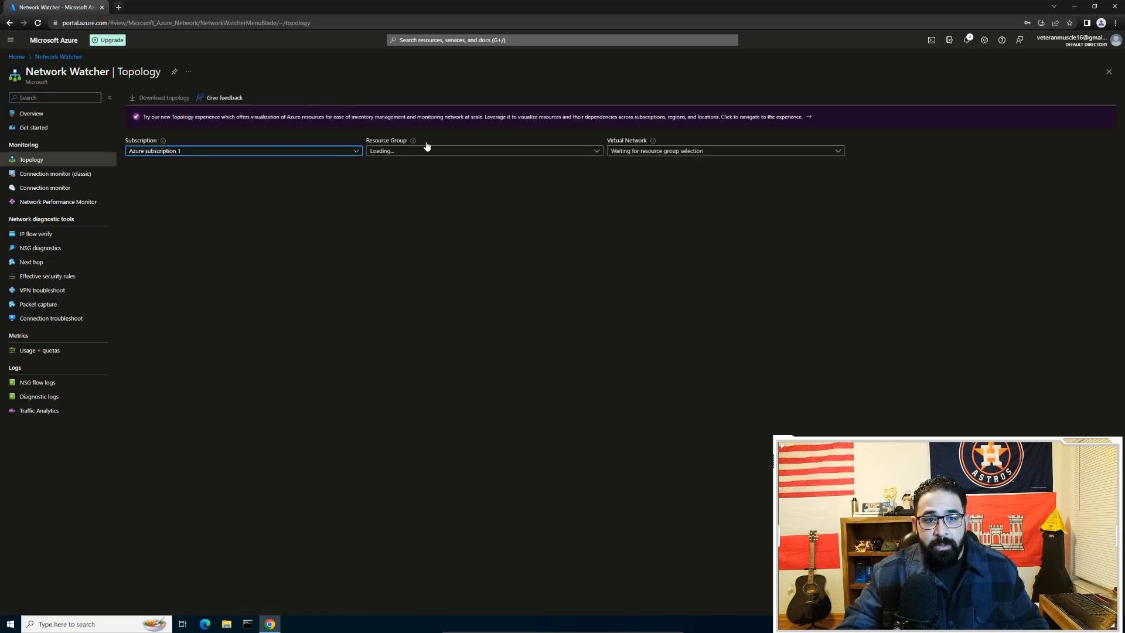
click(485, 156)
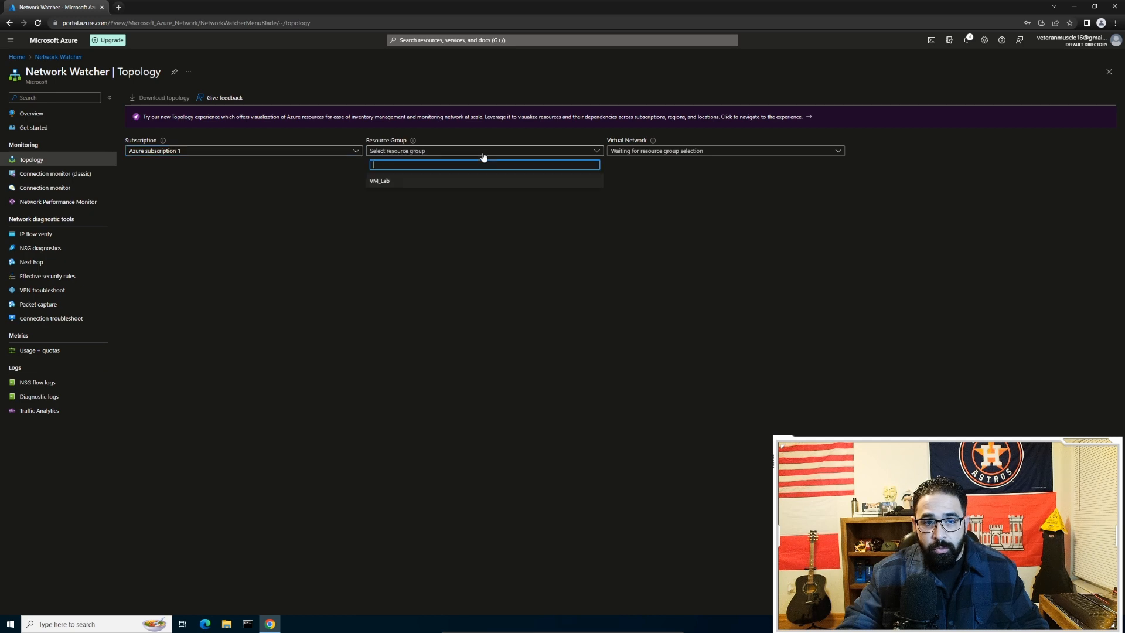
click(377, 183)
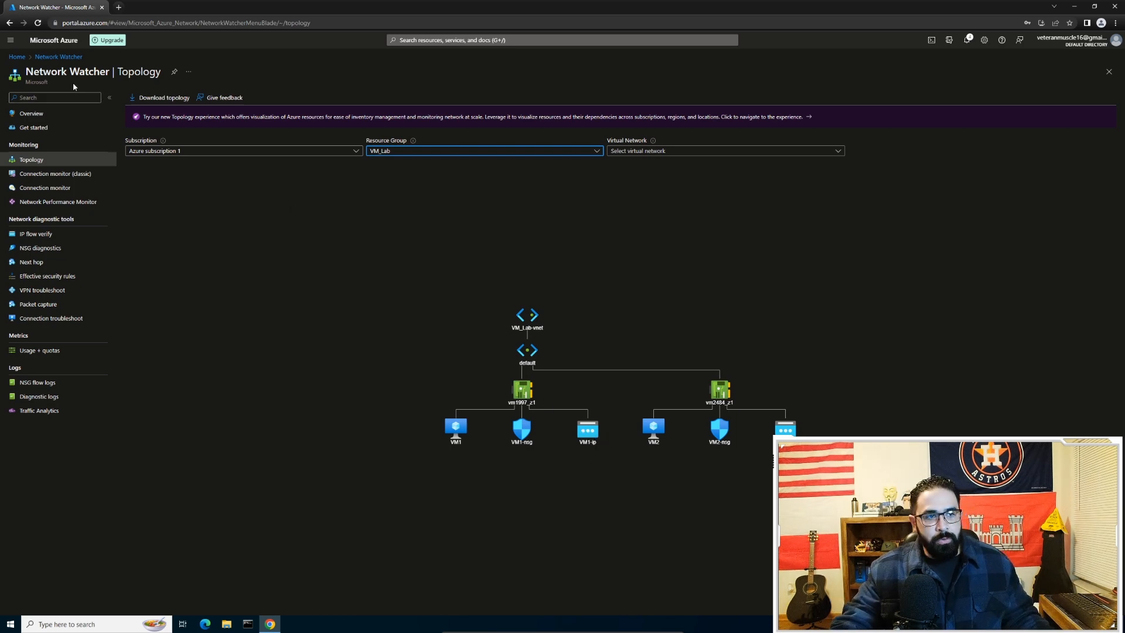
- Check the deployed virtual machines in the Virtual machines list and the resources inside the VM_Lab resource group
click(17, 57)
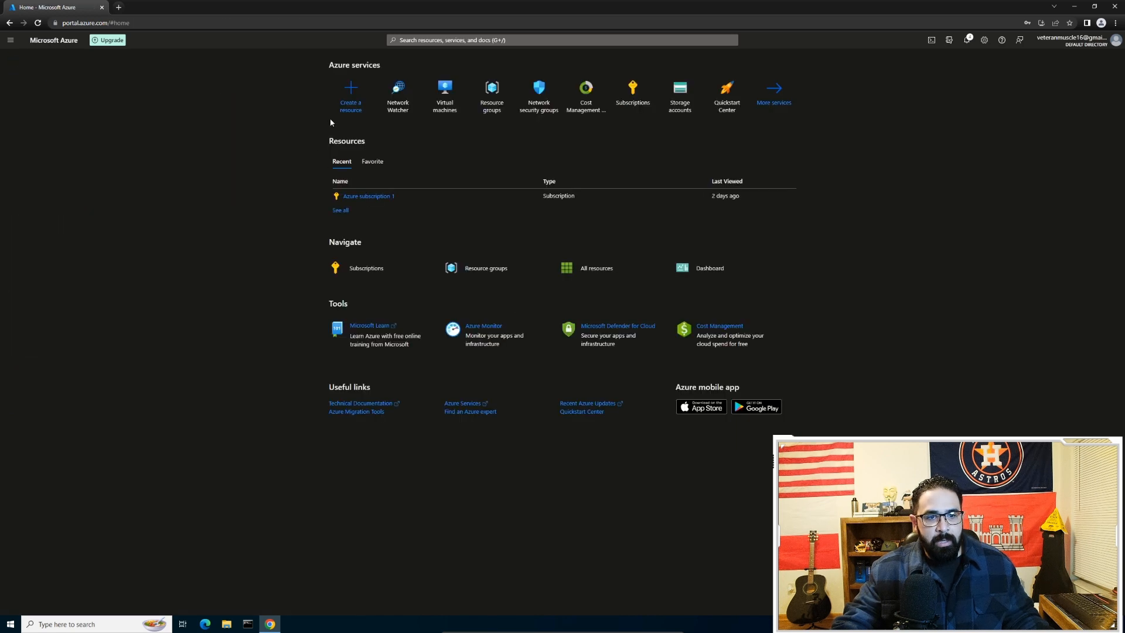
click(444, 100)
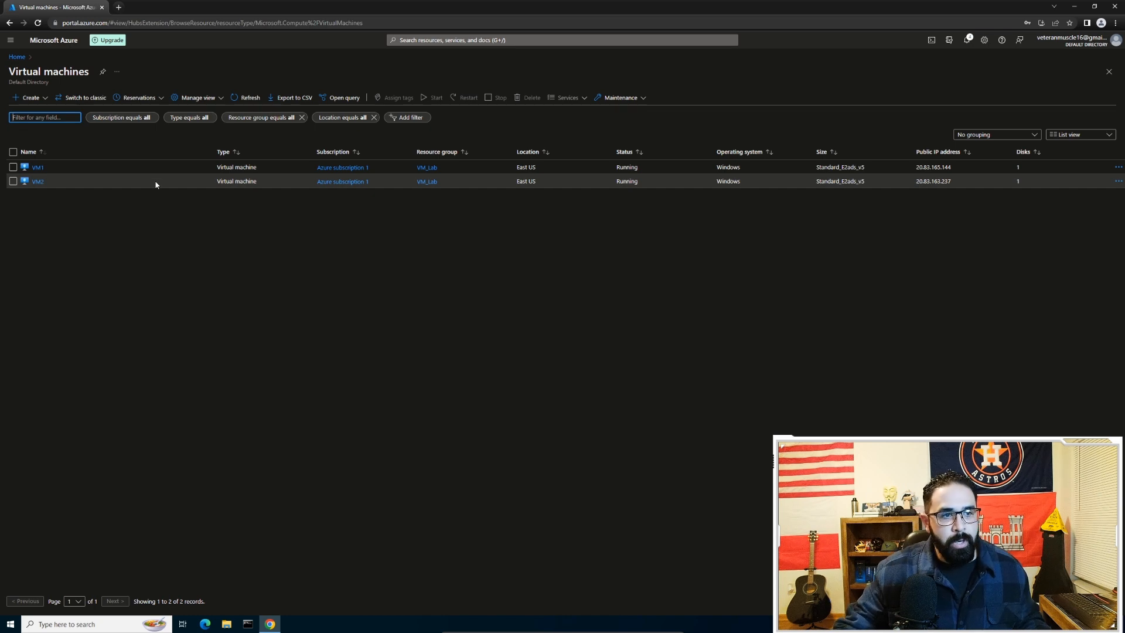
click(18, 57)
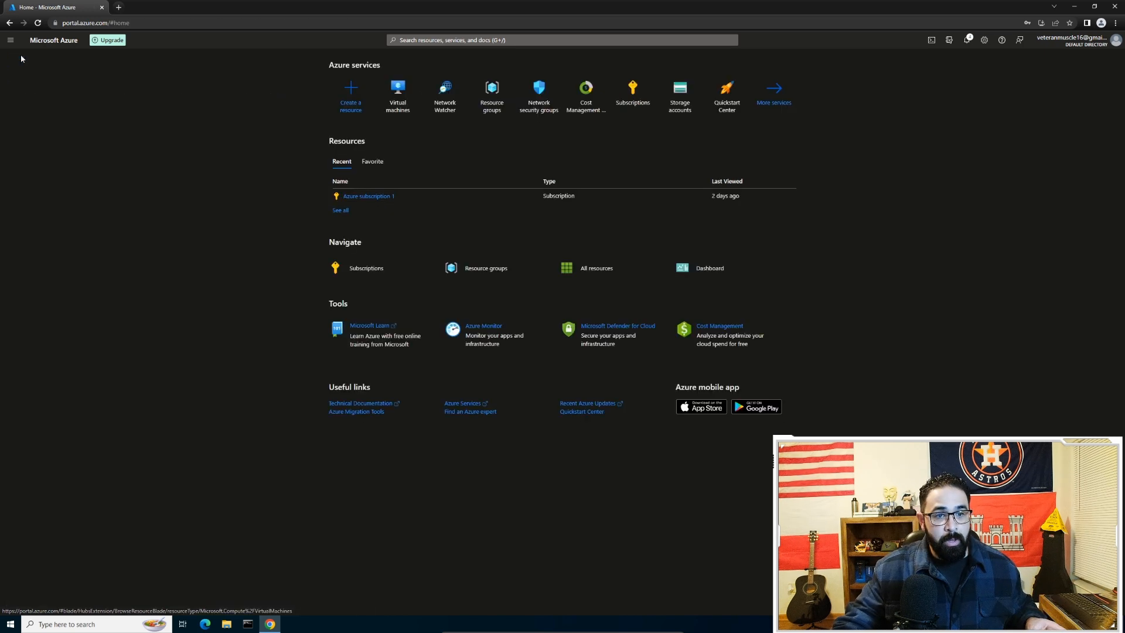
click(493, 103)
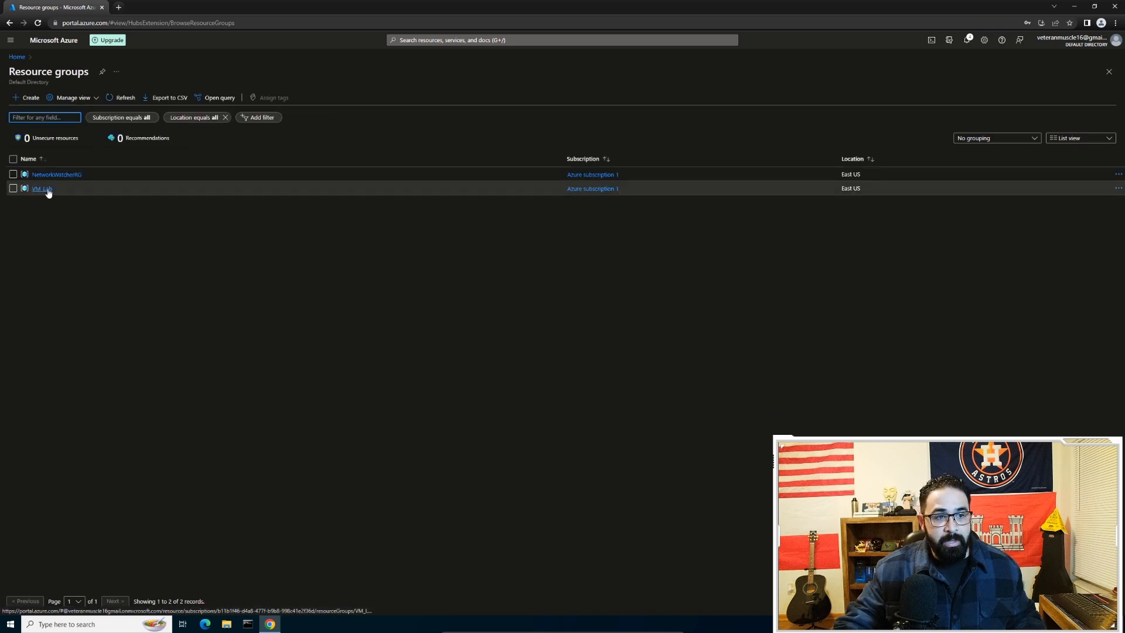
click(45, 188)
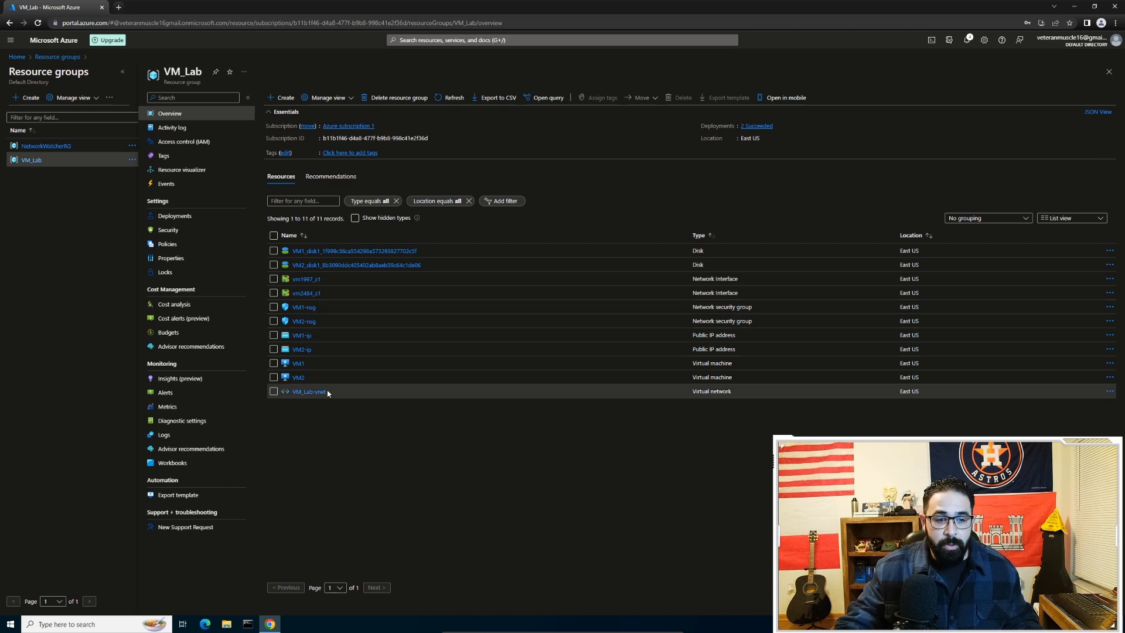
- Open VM1's overview from the virtual machines list and copy its public IP address
click(17, 57)
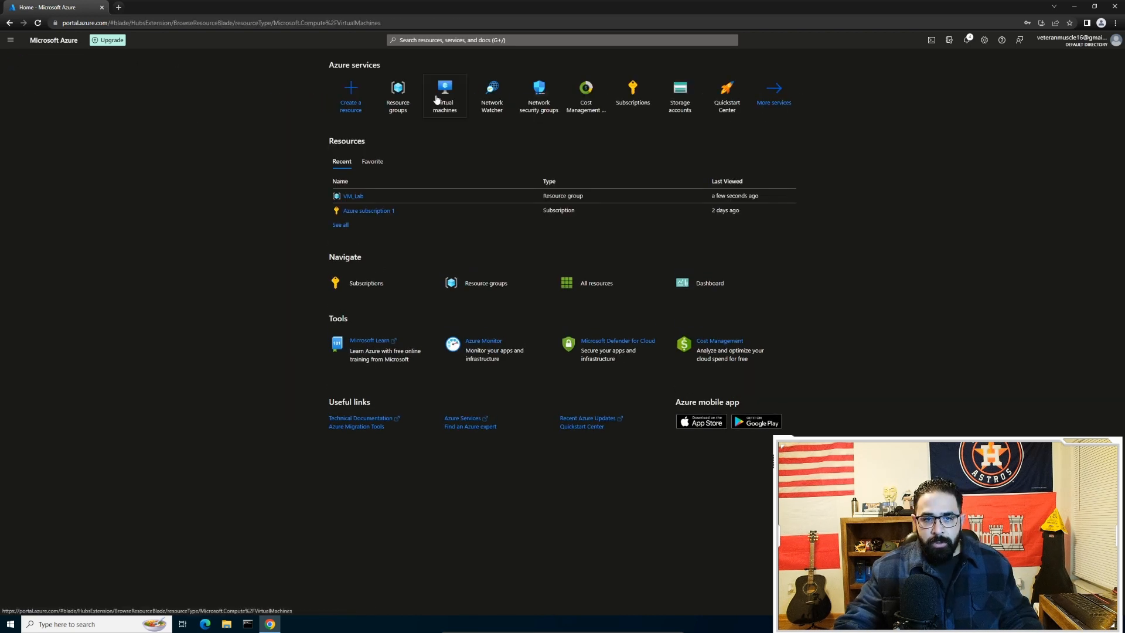
click(436, 100)
click(38, 170)
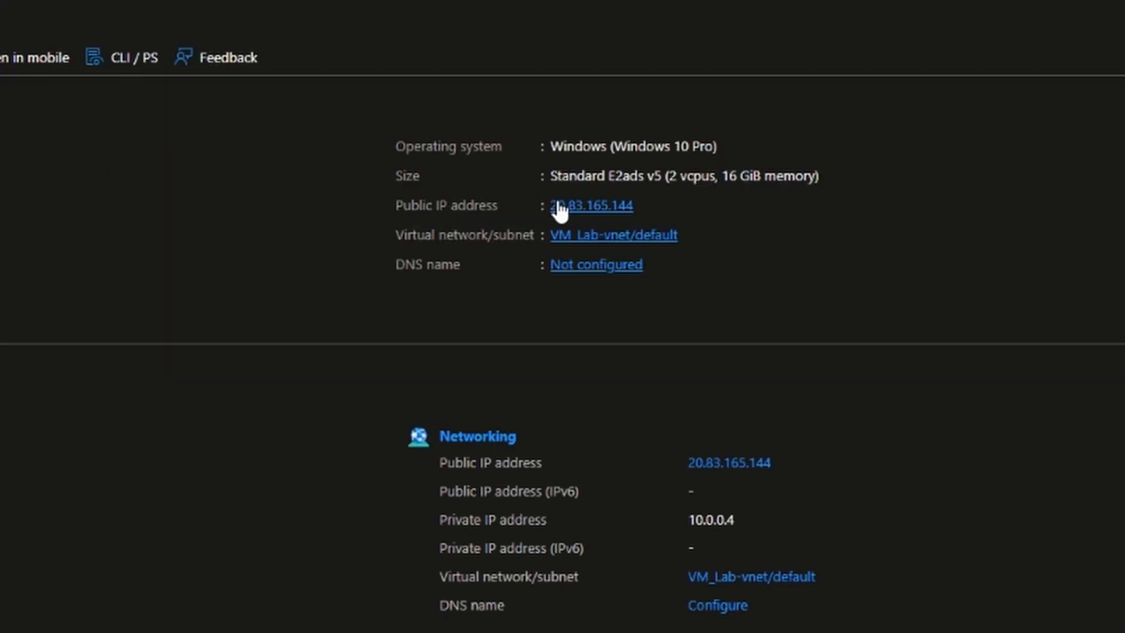
mouse_move(578, 216)
click(647, 205)
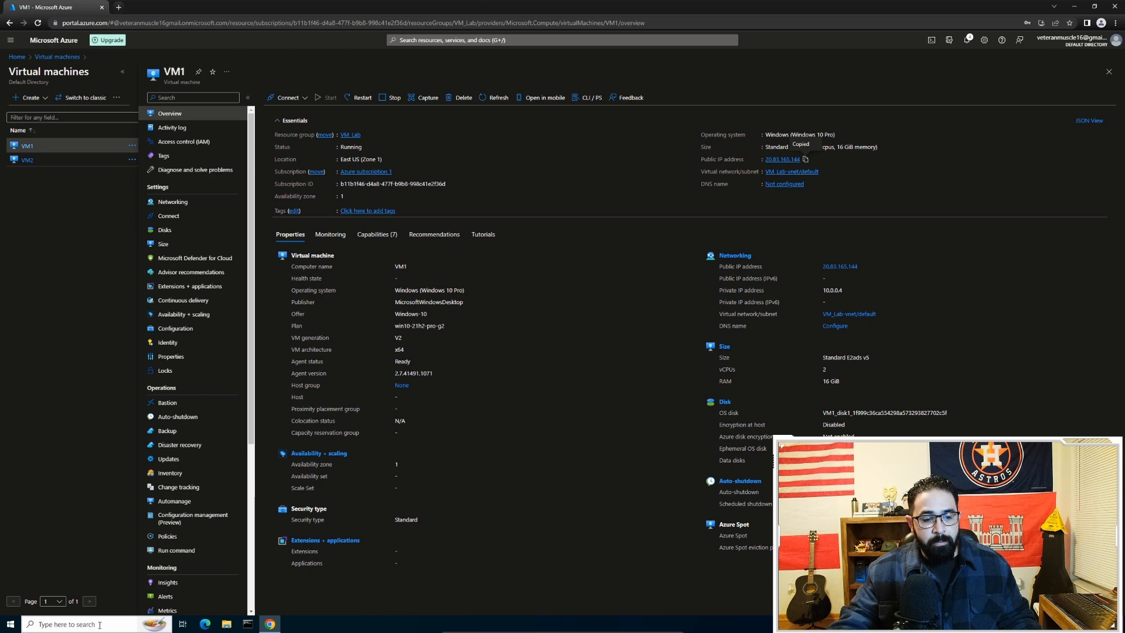
- Find the Remote Desktop Connection app in Windows and switch to it
click(99, 624)
text(rem)
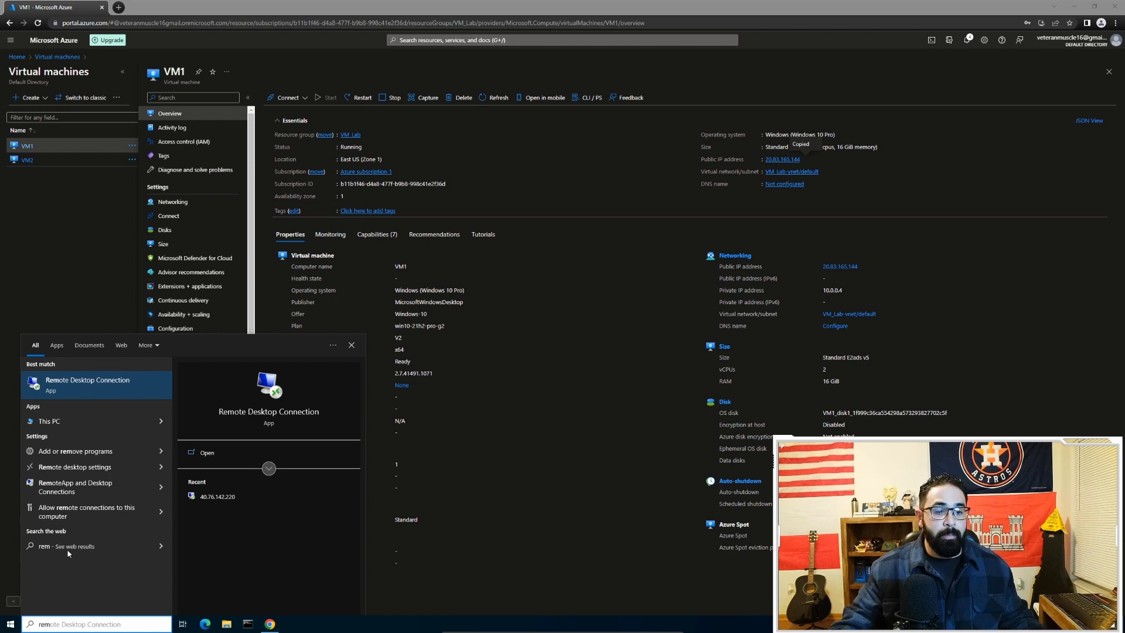
click(69, 388)
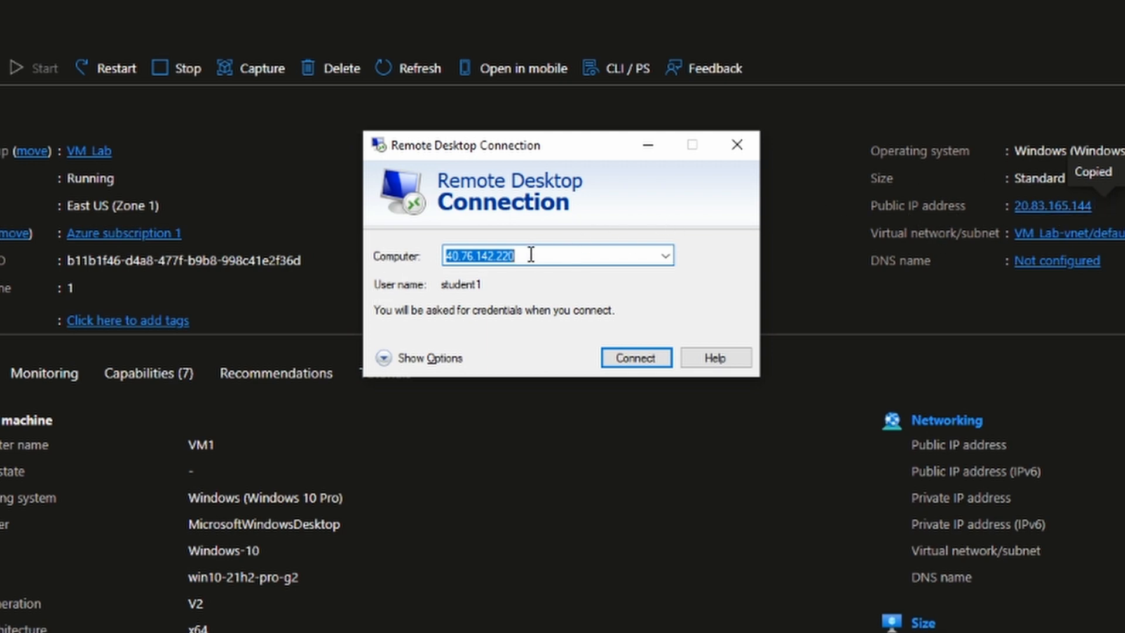
- Connect to VM1 at 20.83.165.144 as student1 with the account password, accepting the untrusted certificate
key(ctrl+v)
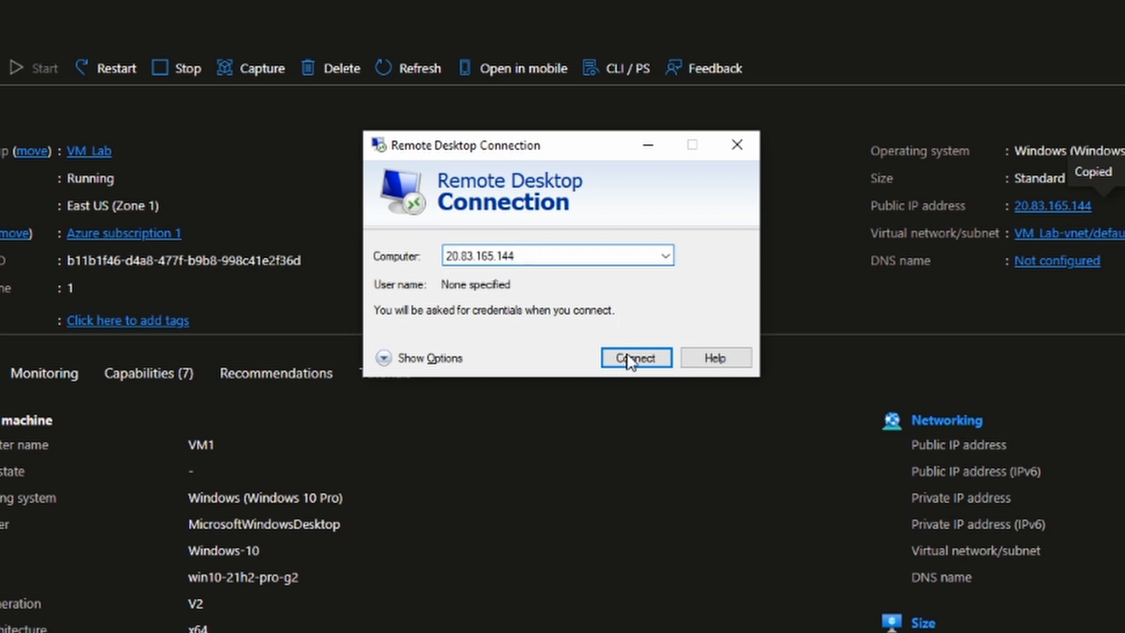
click(634, 365)
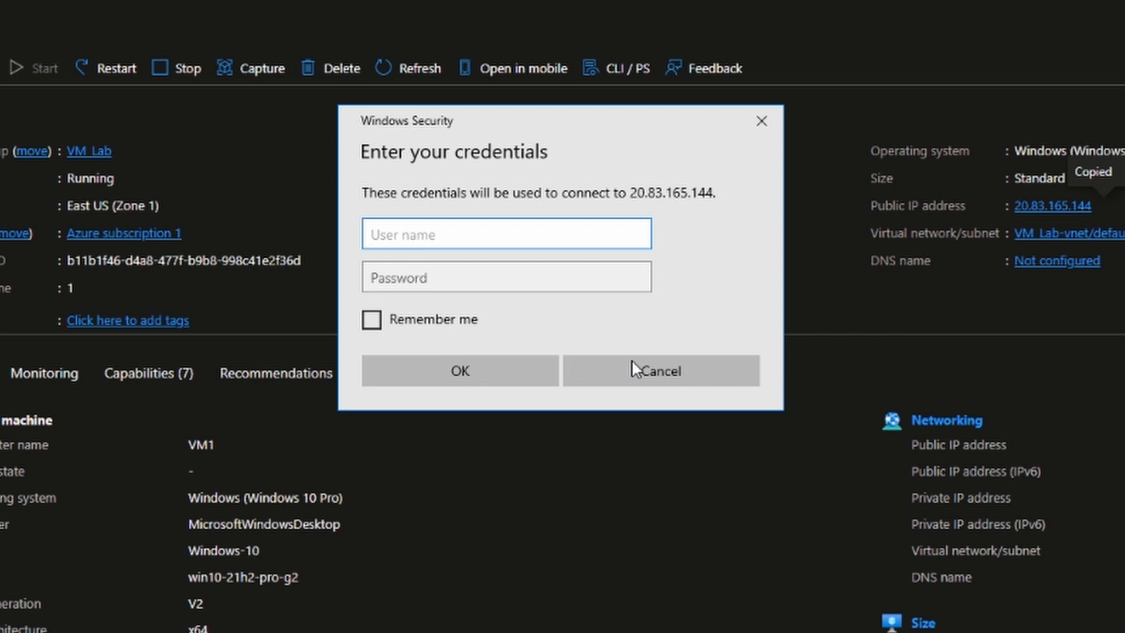
text(student1)
key(Tab)
text(•••••••••••••)
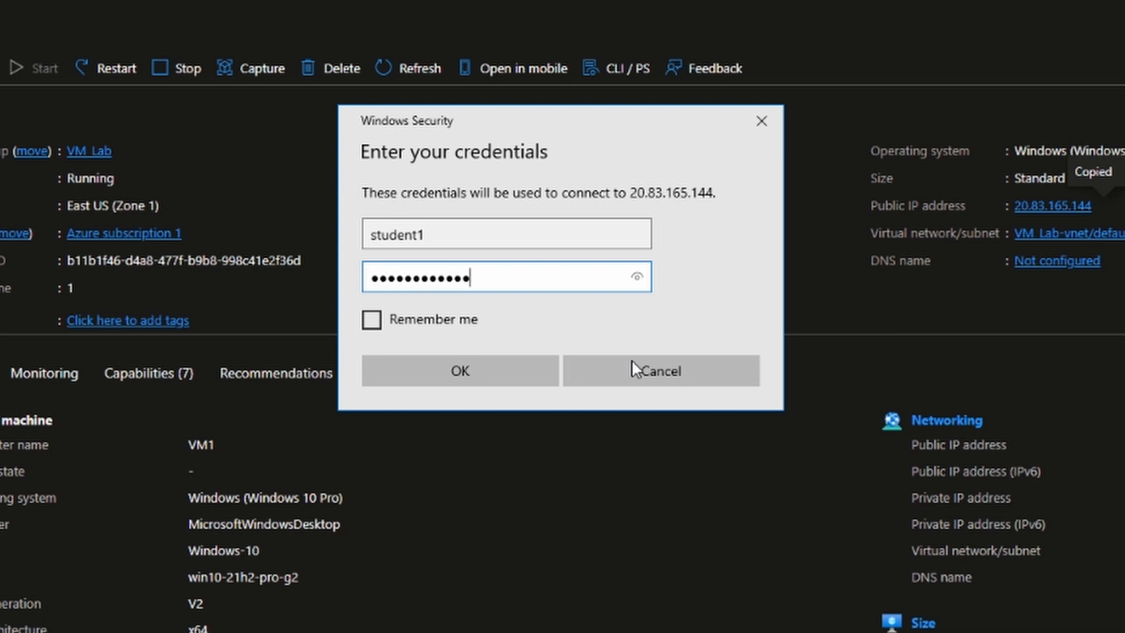
key(Return)
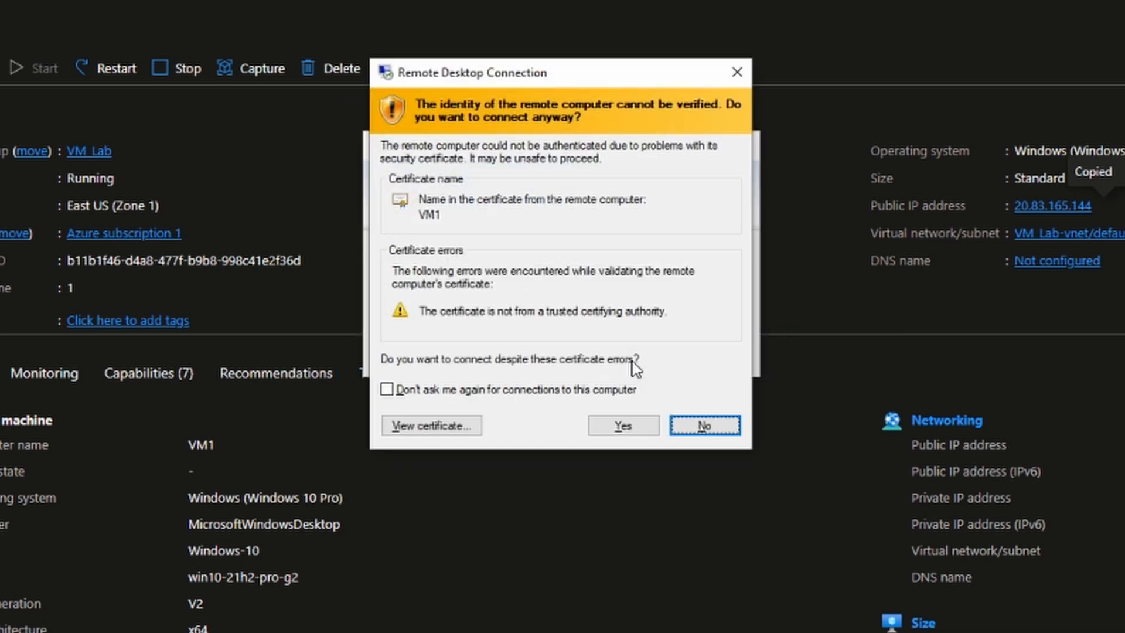
click(622, 425)
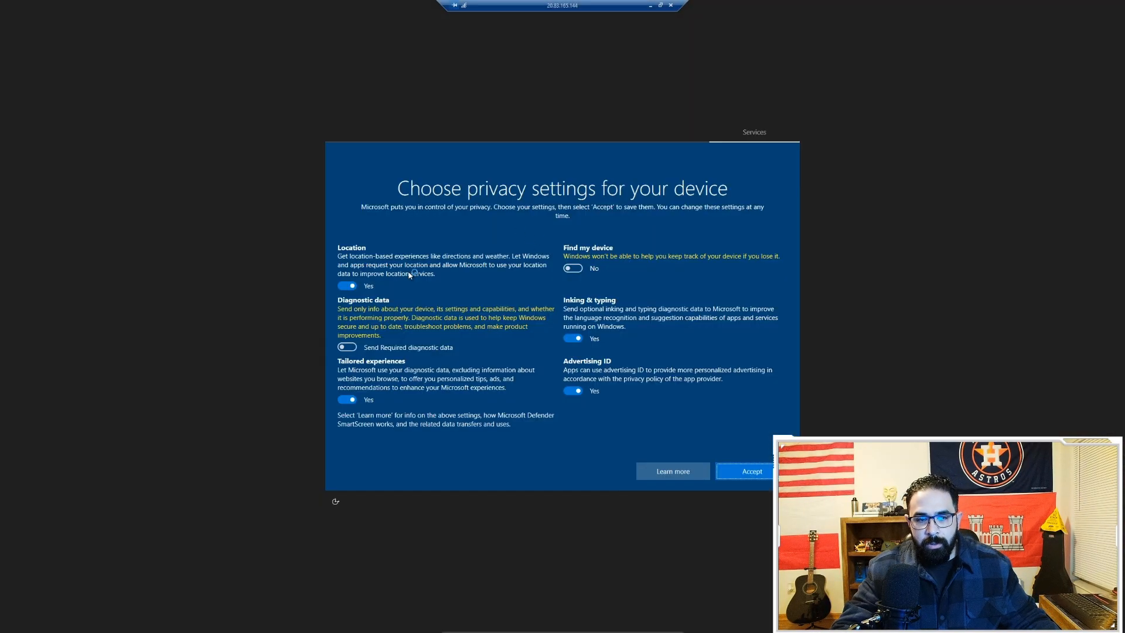
- Turn off location, inking & typing, advertising ID and tailored experiences in VM1's privacy settings and accept them
click(350, 285)
click(572, 329)
key(Tab)
key(space)
click(347, 390)
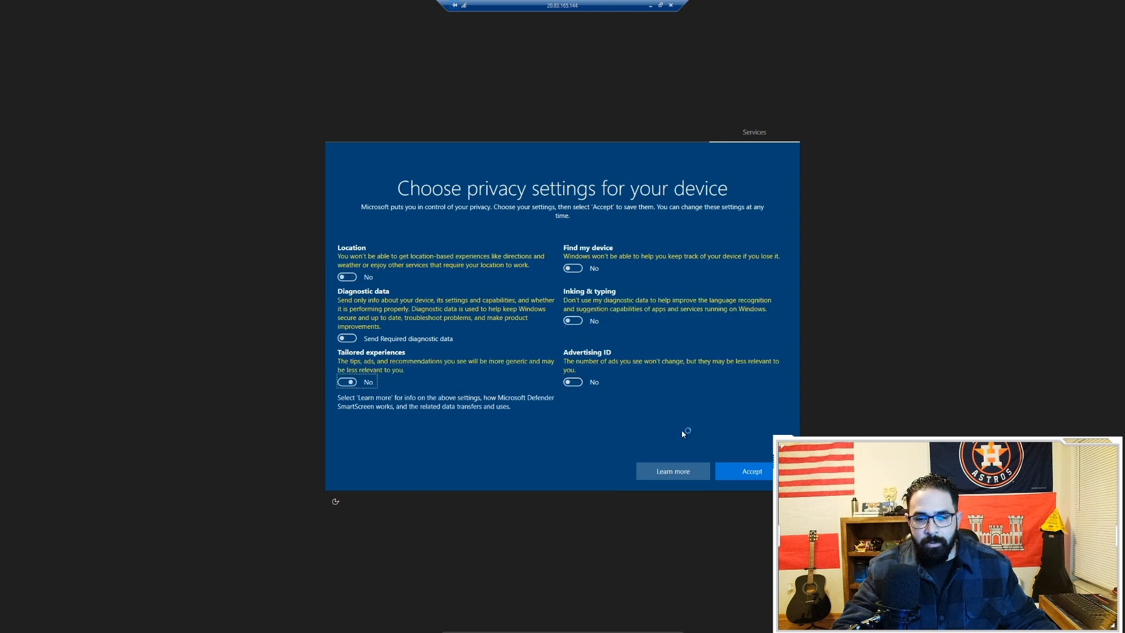
click(739, 475)
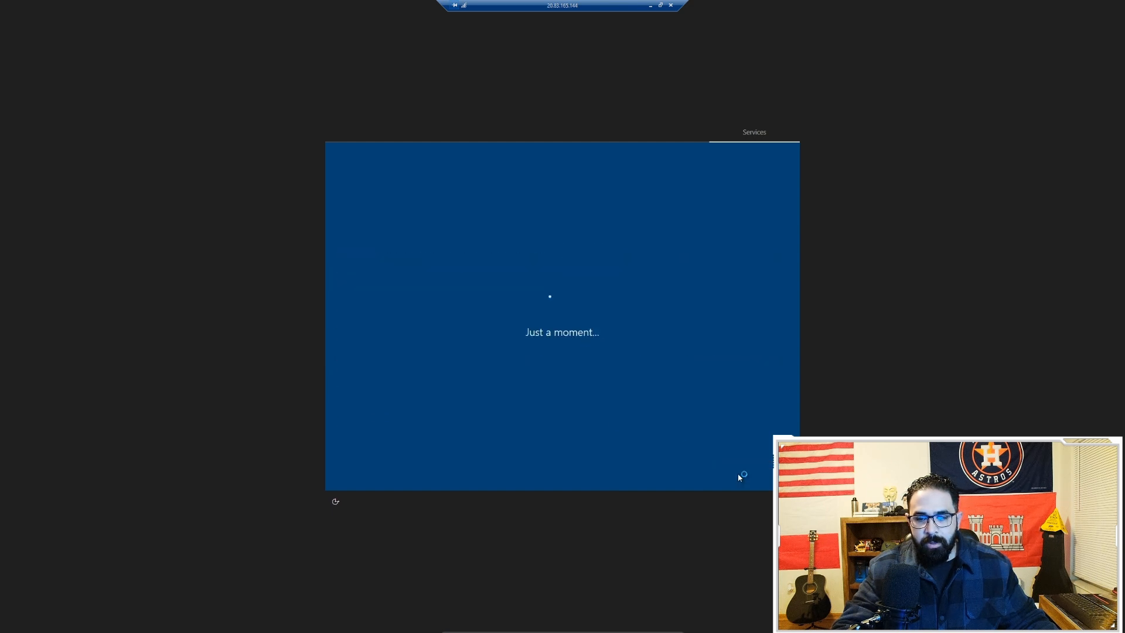
- Minimize the VM1 session, open VM2's overview in the Azure portal and copy its public IP address
click(650, 6)
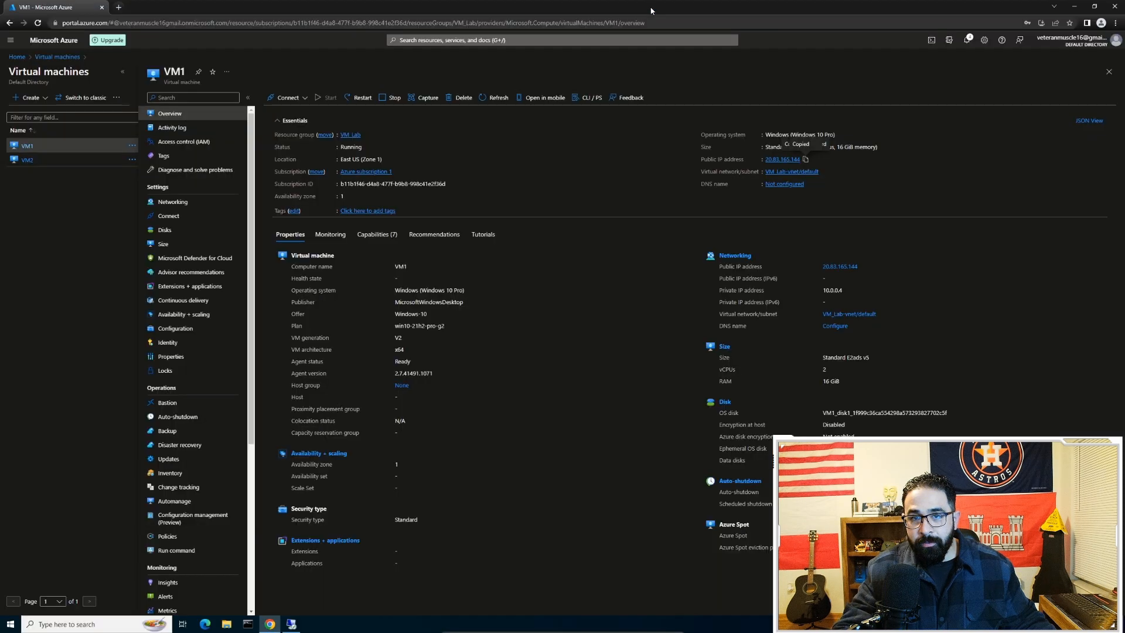
click(28, 162)
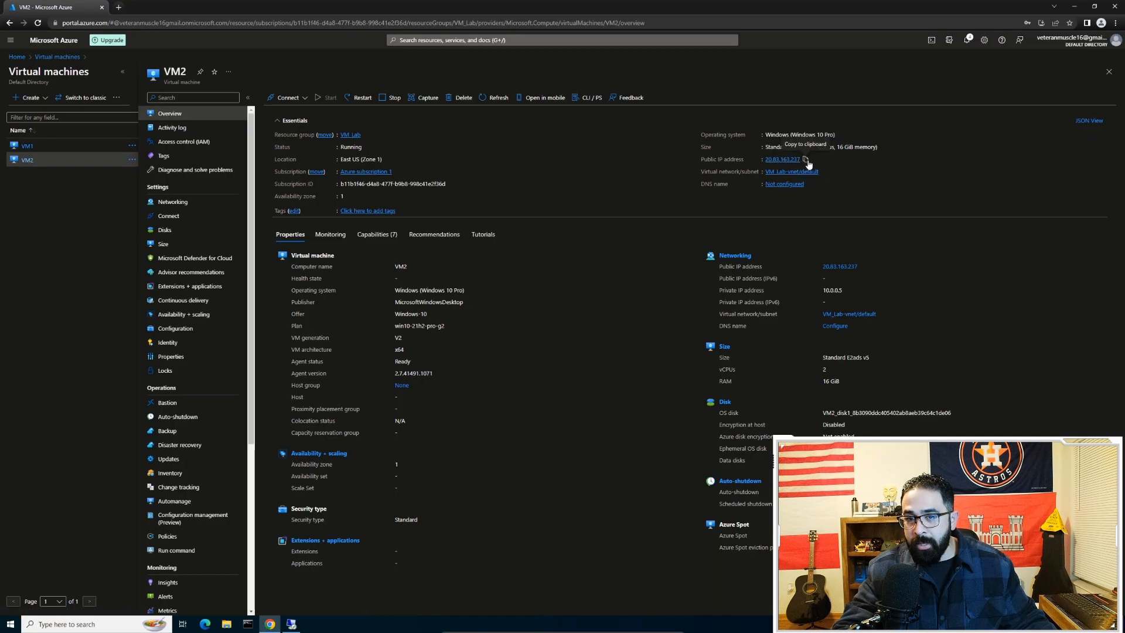
click(806, 160)
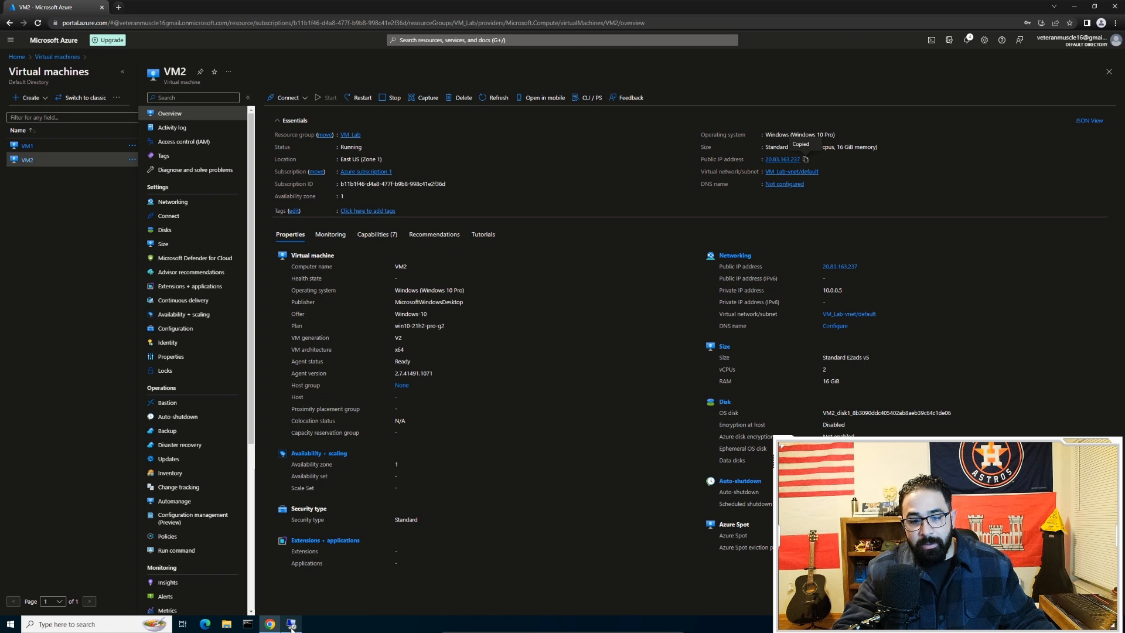
- Start a second Remote Desktop connection to VM2 at 20.83.163.237, signing in as student2 with the account password
mouse_move(294, 627)
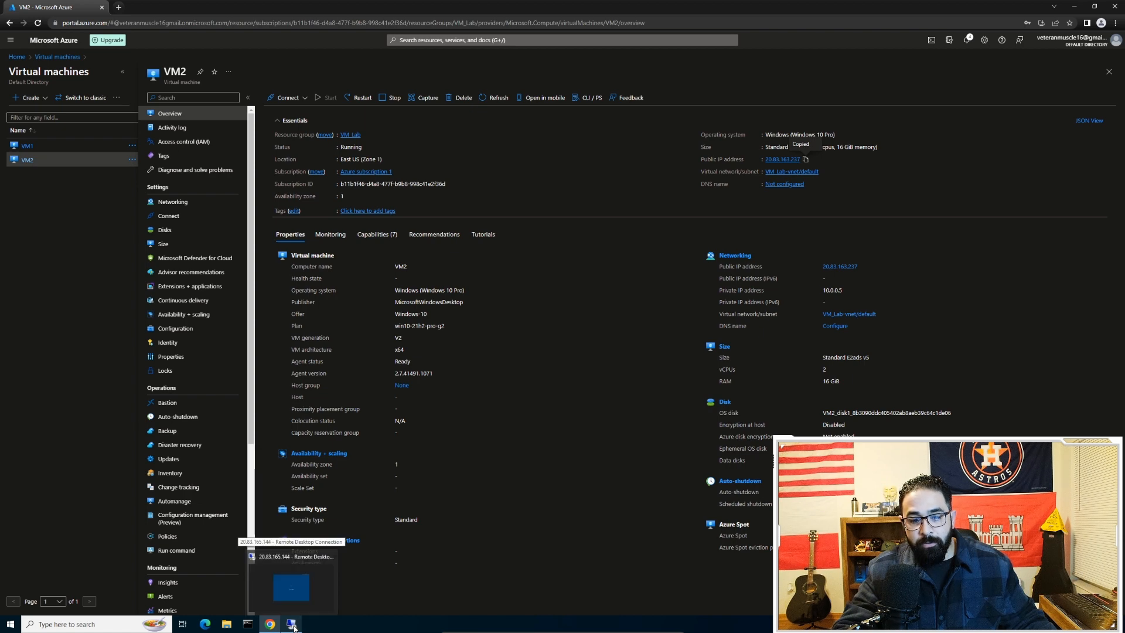
right_click(294, 626)
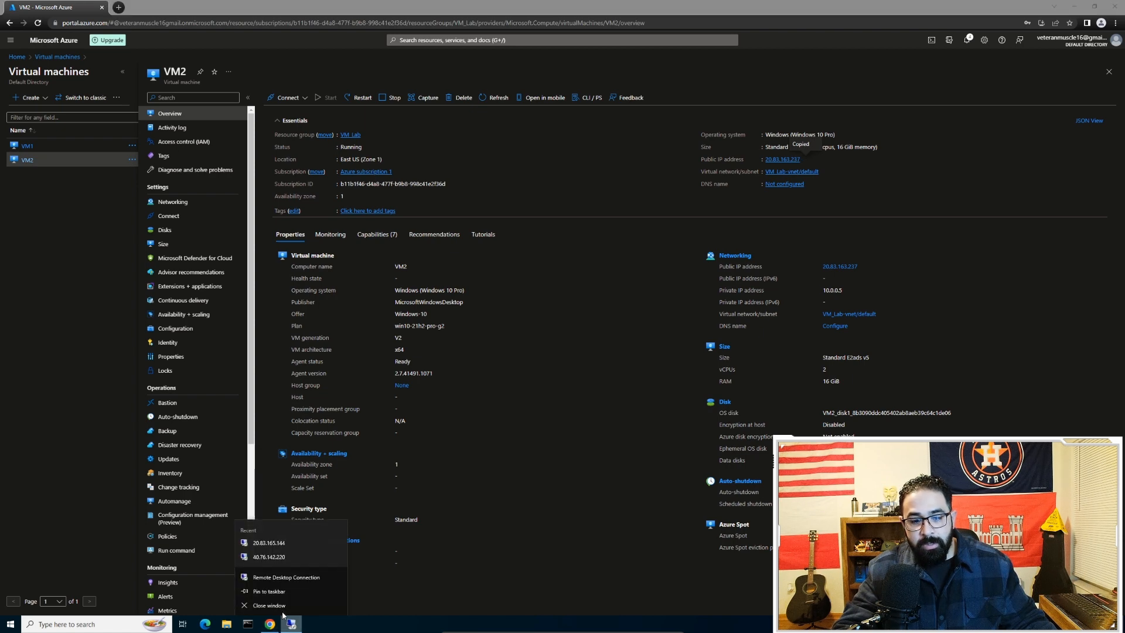
click(270, 577)
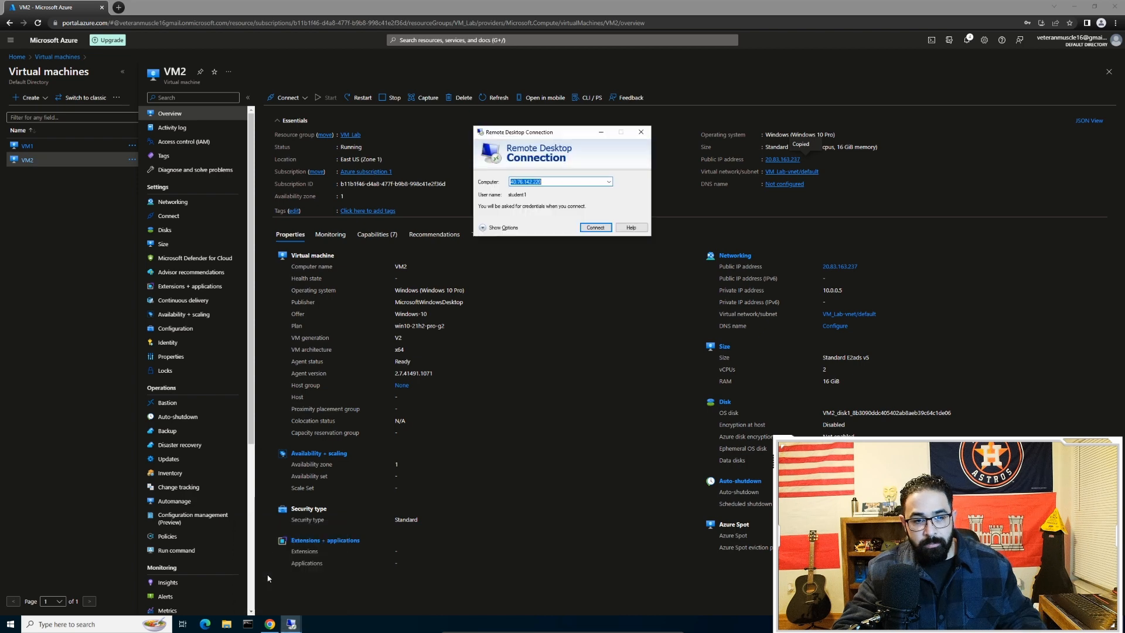
key(ctrl+v)
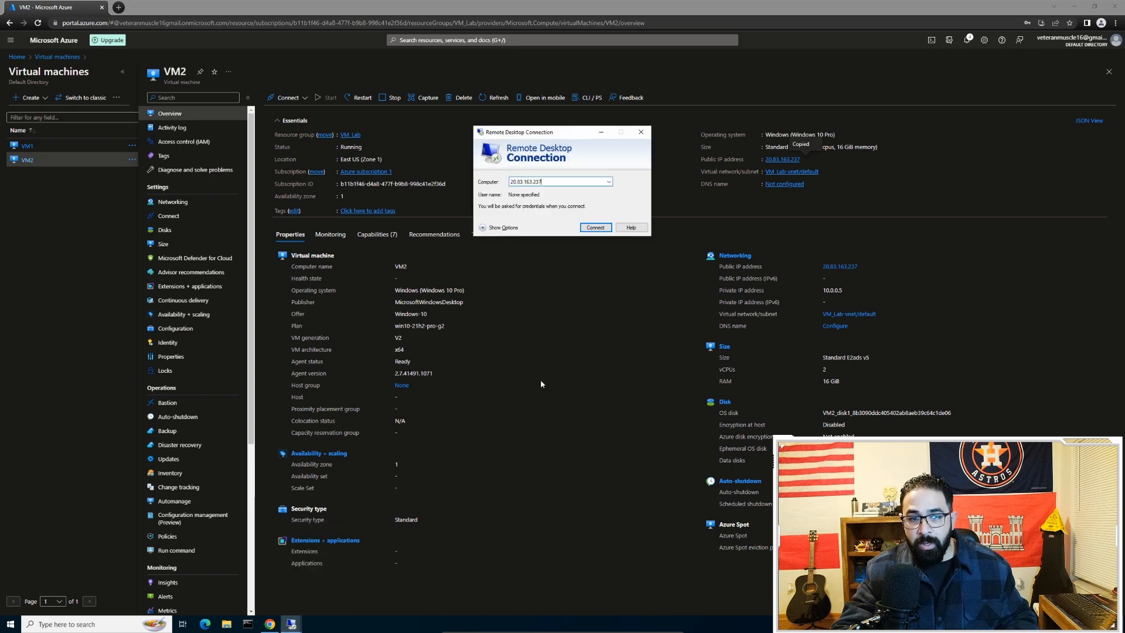
click(594, 229)
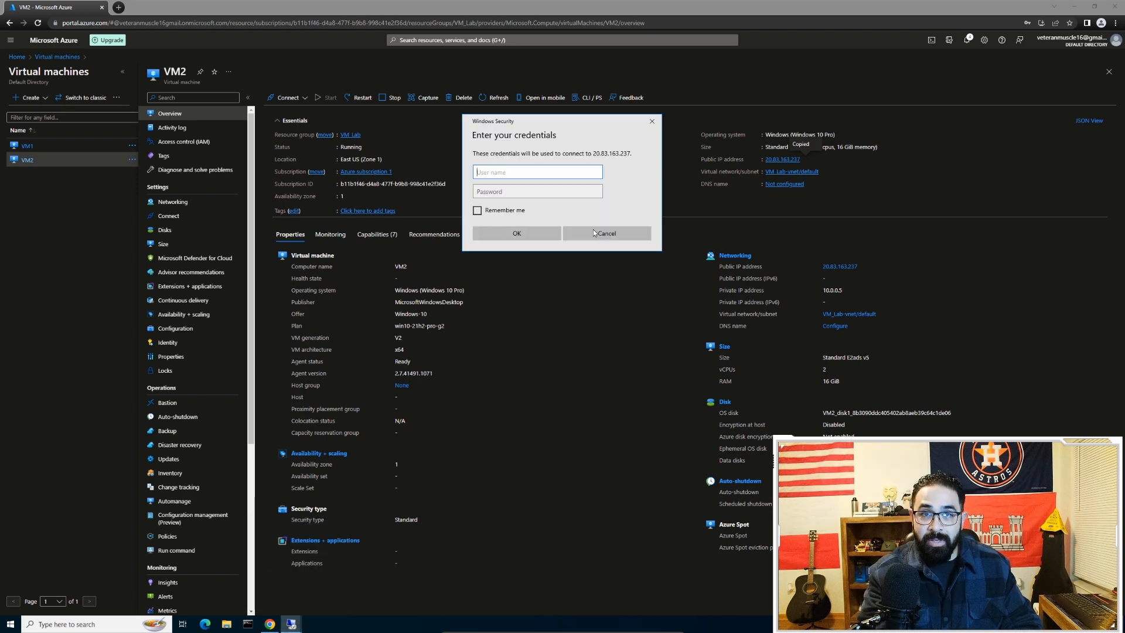
text(student2)
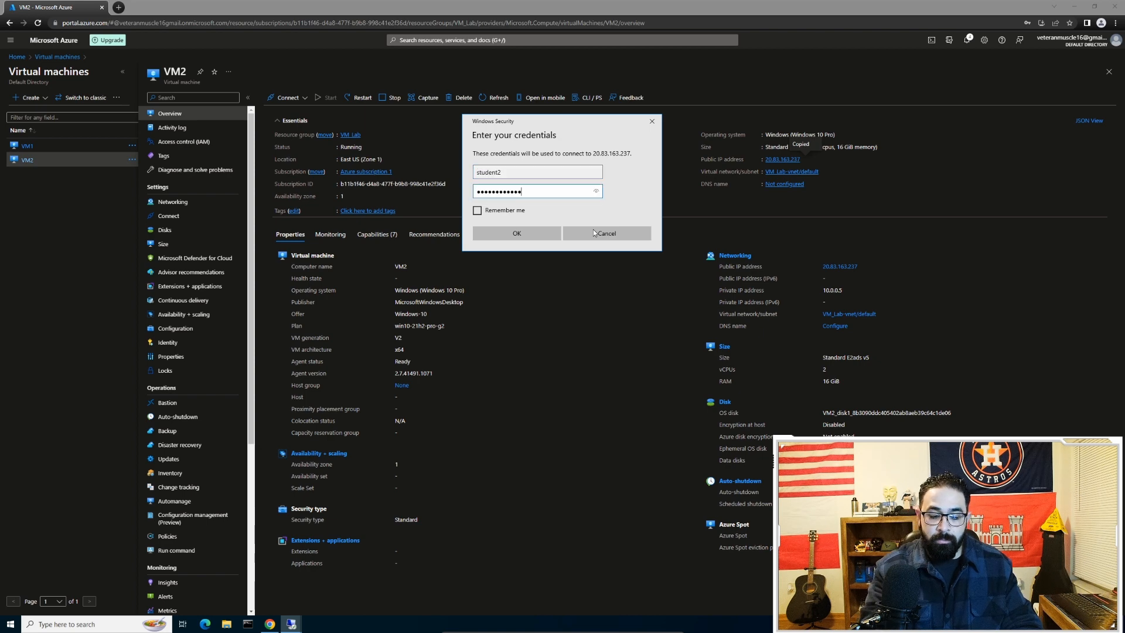
key(Return)
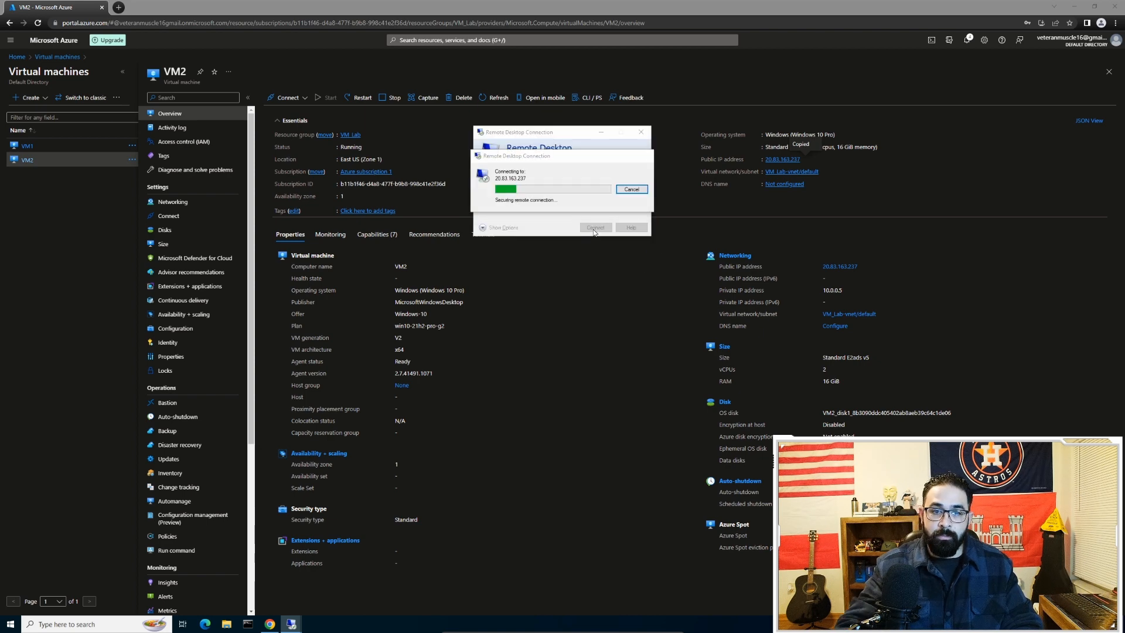
click(589, 258)
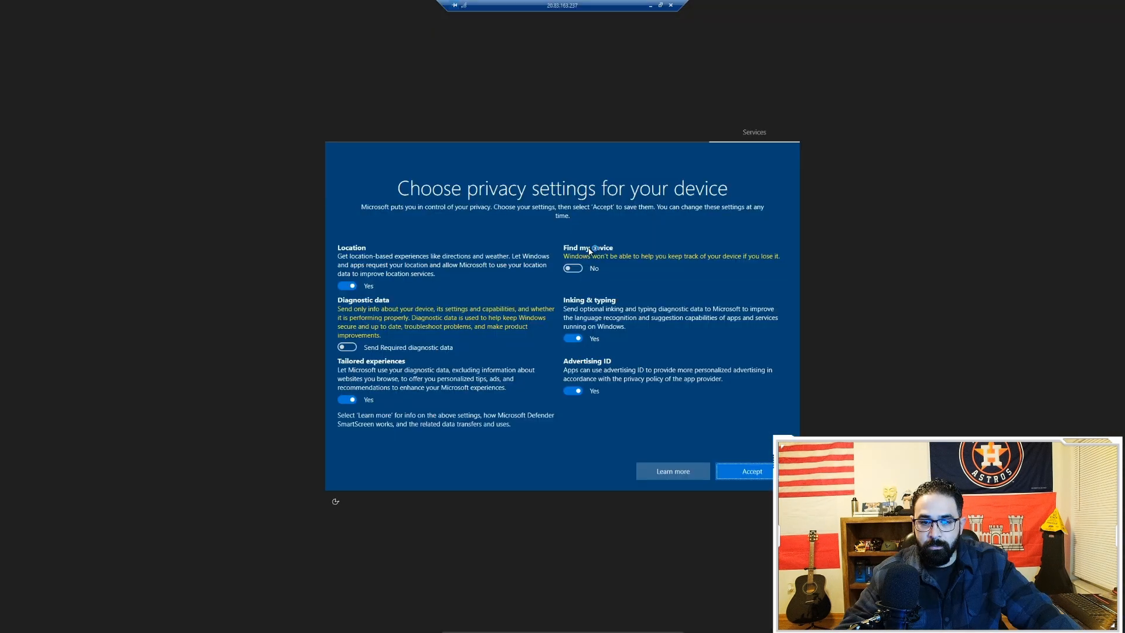
- Turn off location, inking & typing, advertising ID and tailored experiences on VM2, accept, and allow the PC to be discoverable on the network
click(352, 286)
click(572, 329)
click(574, 382)
click(348, 391)
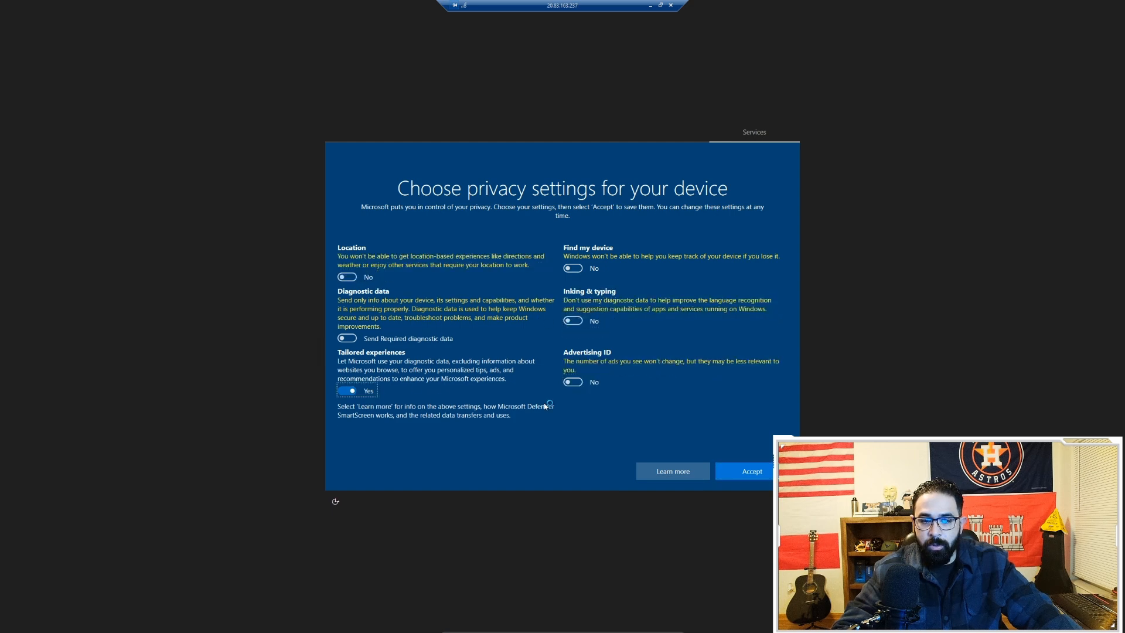
click(754, 467)
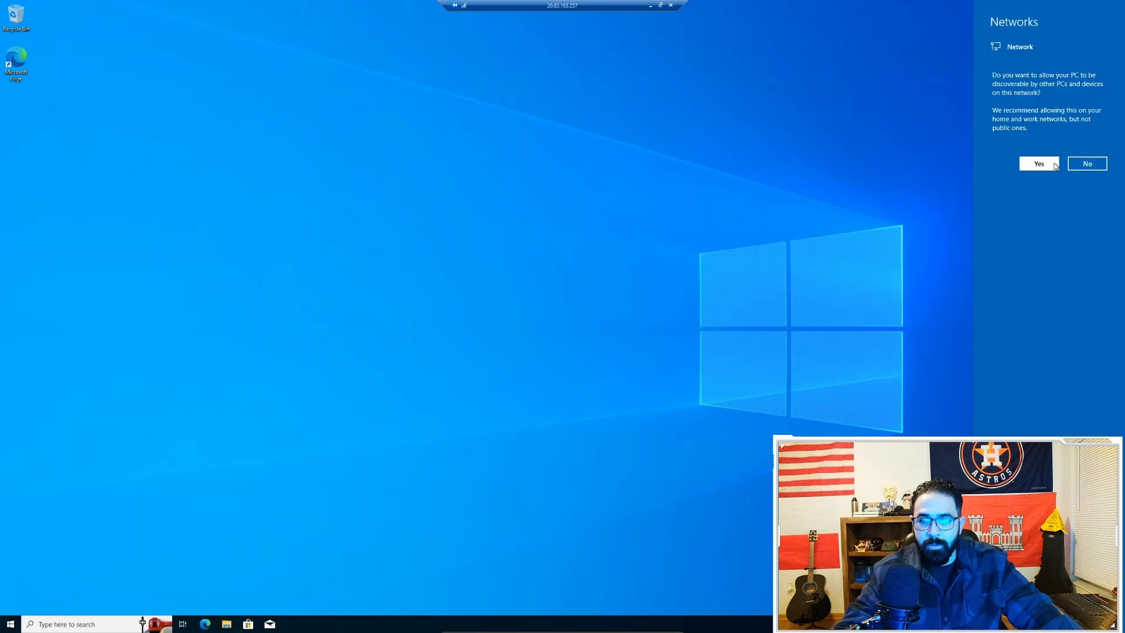
click(1054, 166)
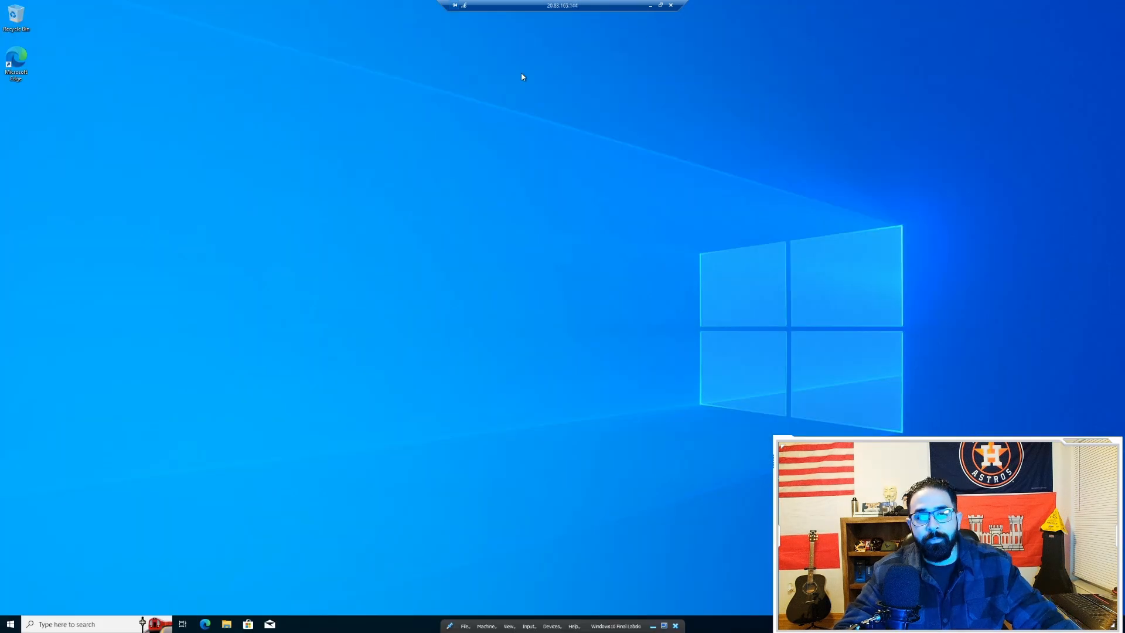
- Take the remote sessions out of full screen and arrange the VM1 and VM2 windows side by side
click(661, 6)
drag(187, 8, 933, 23)
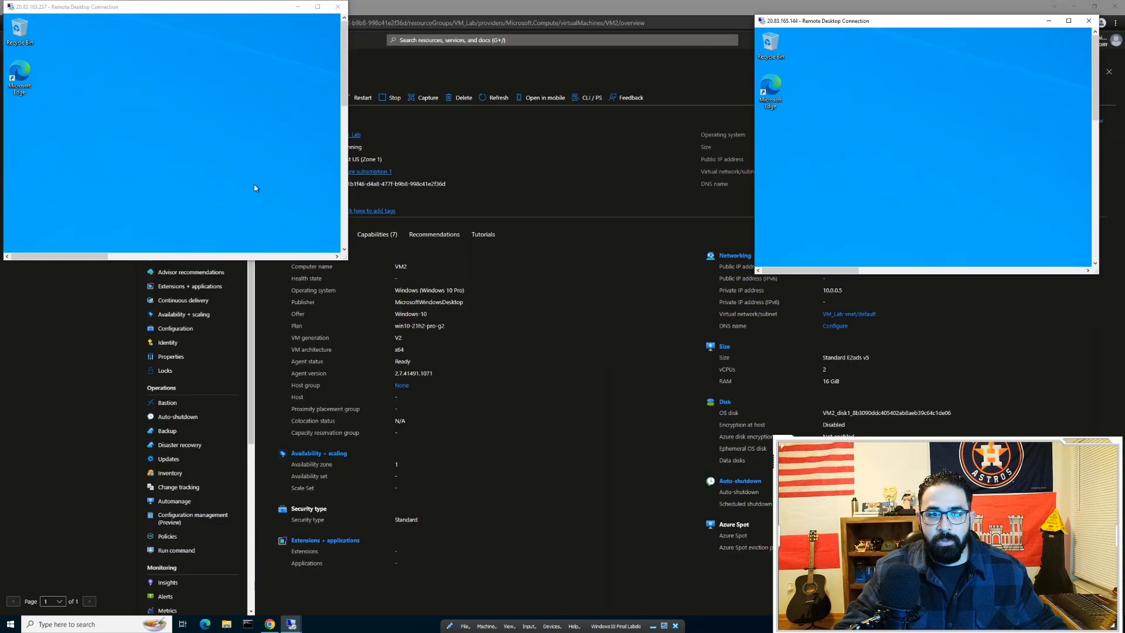
drag(147, 6, 186, 55)
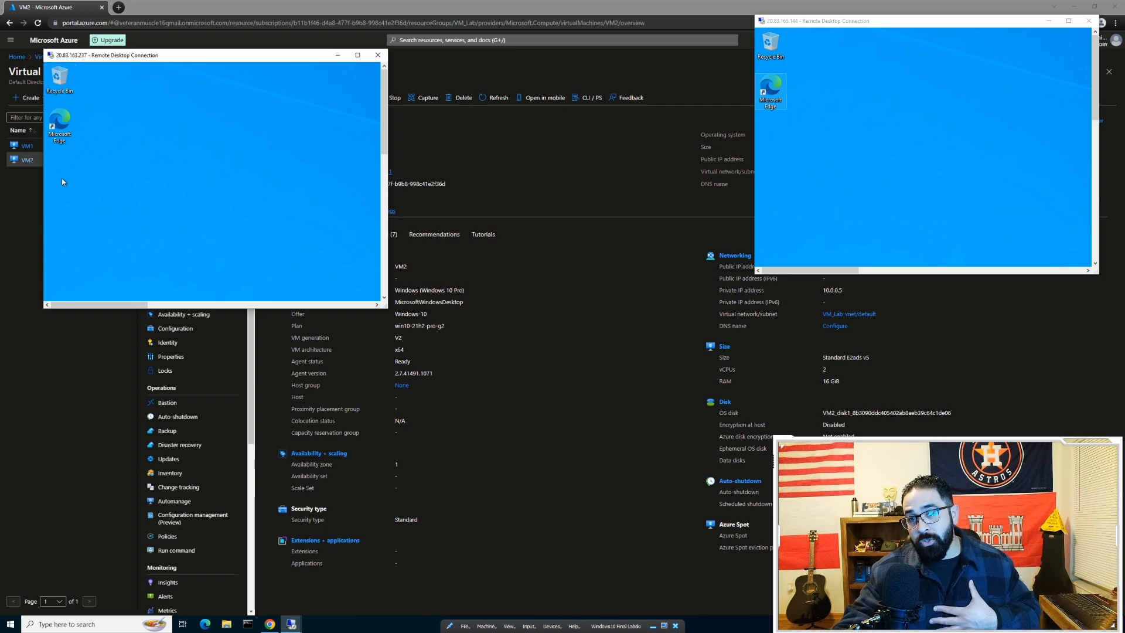
- Maximize the VM2 session and open Command Prompt in it
click(356, 56)
click(61, 621)
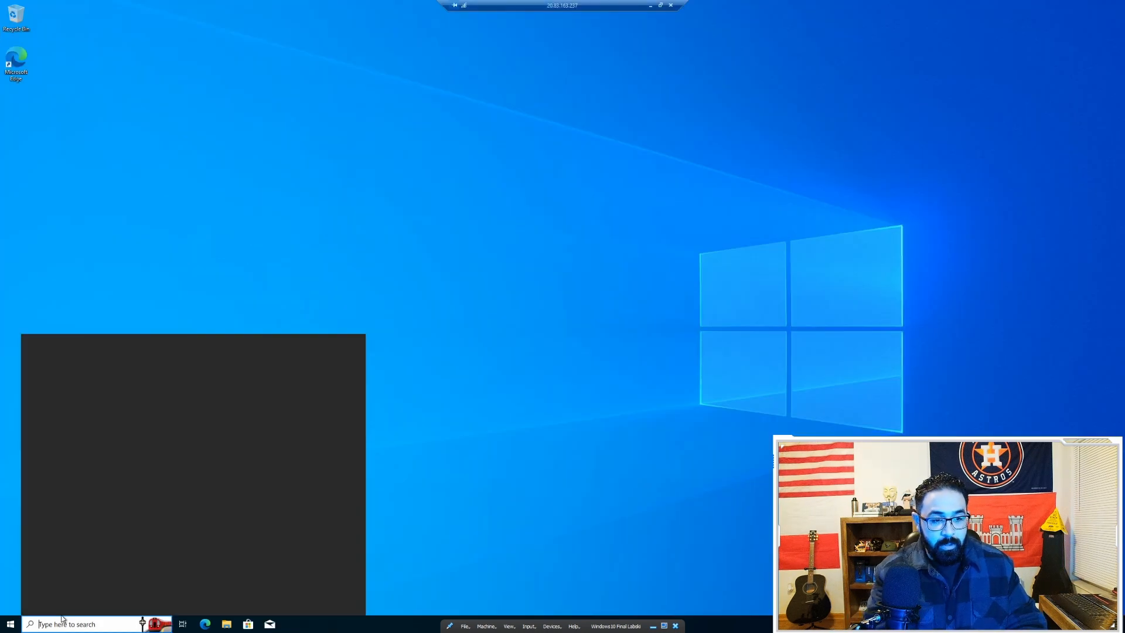
text(cmd)
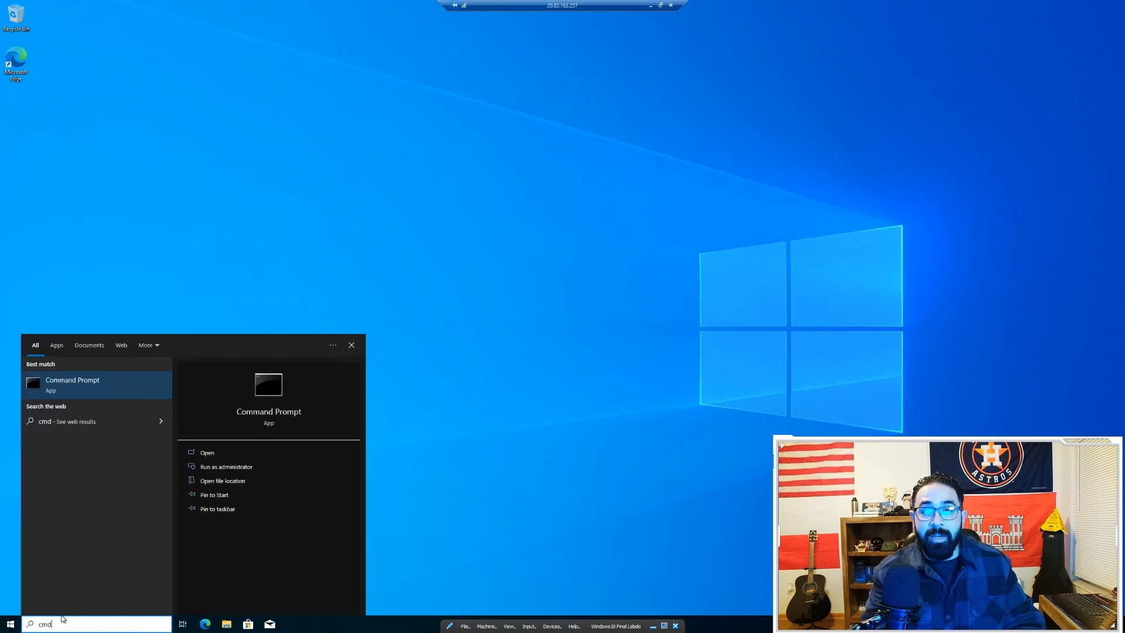
key(Return)
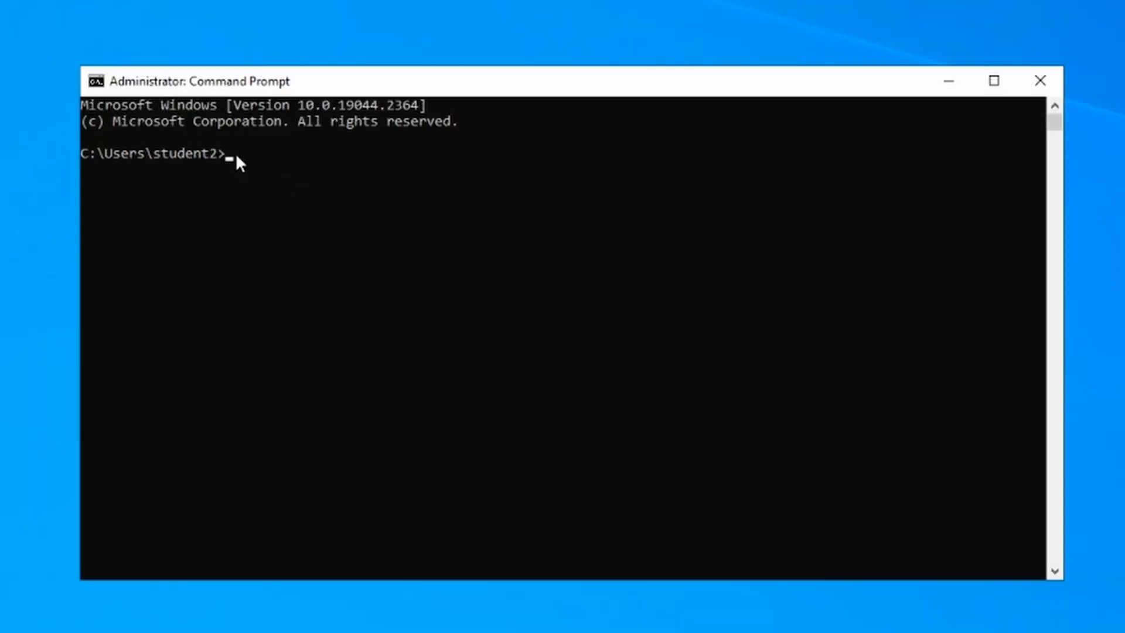
- Check VM2's signed-in account and computer name by running whoami and hostname
click(236, 156)
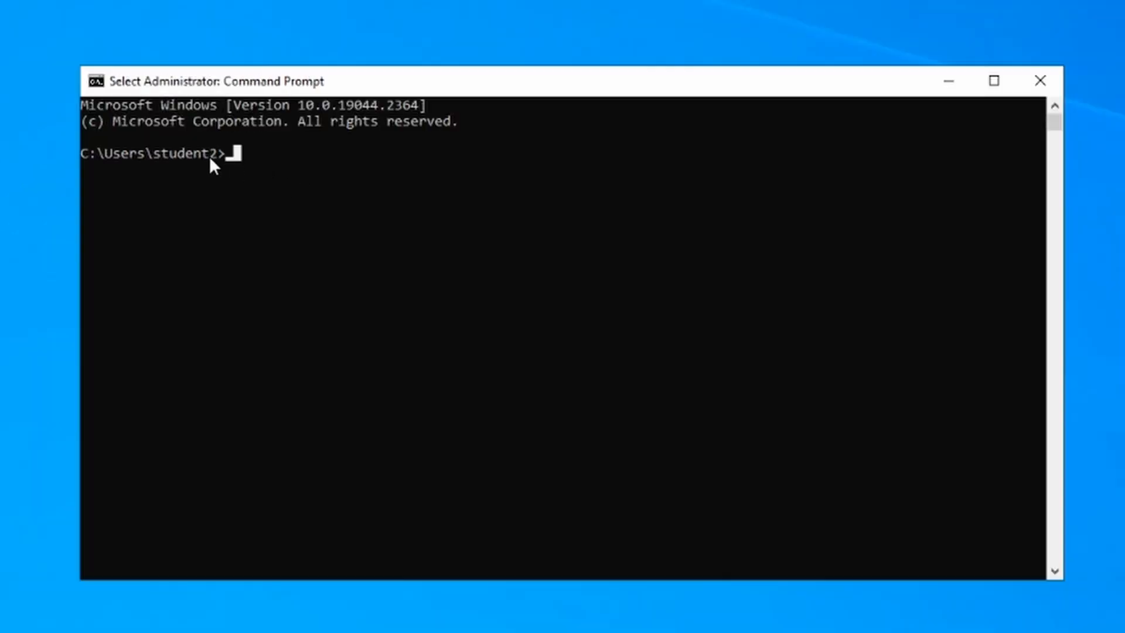
click(254, 154)
text(whoami)
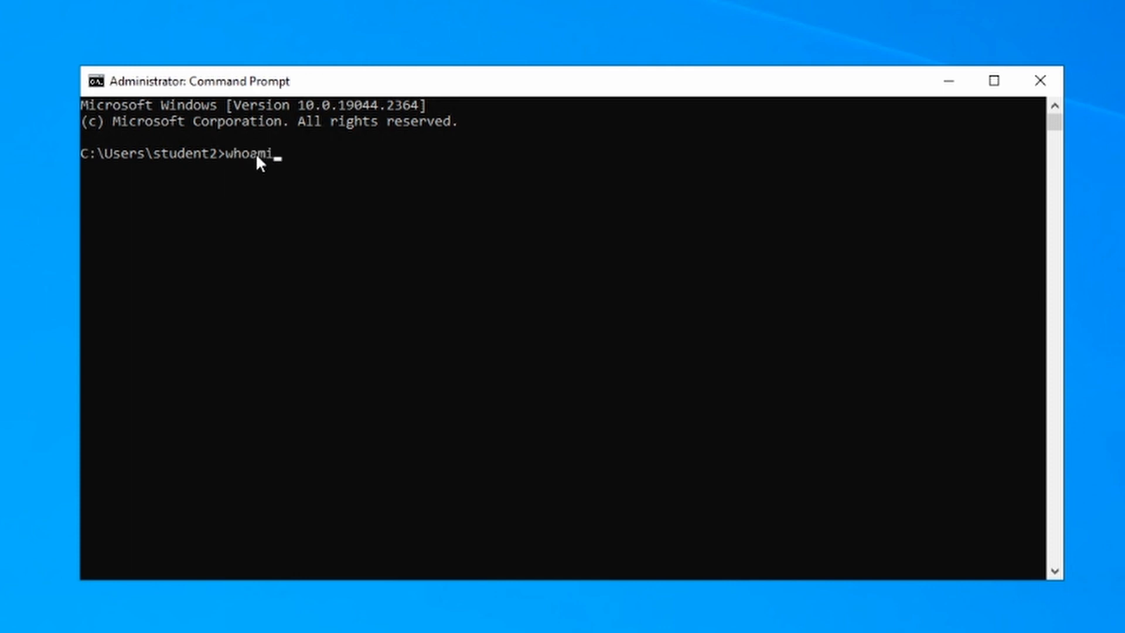
key(Return)
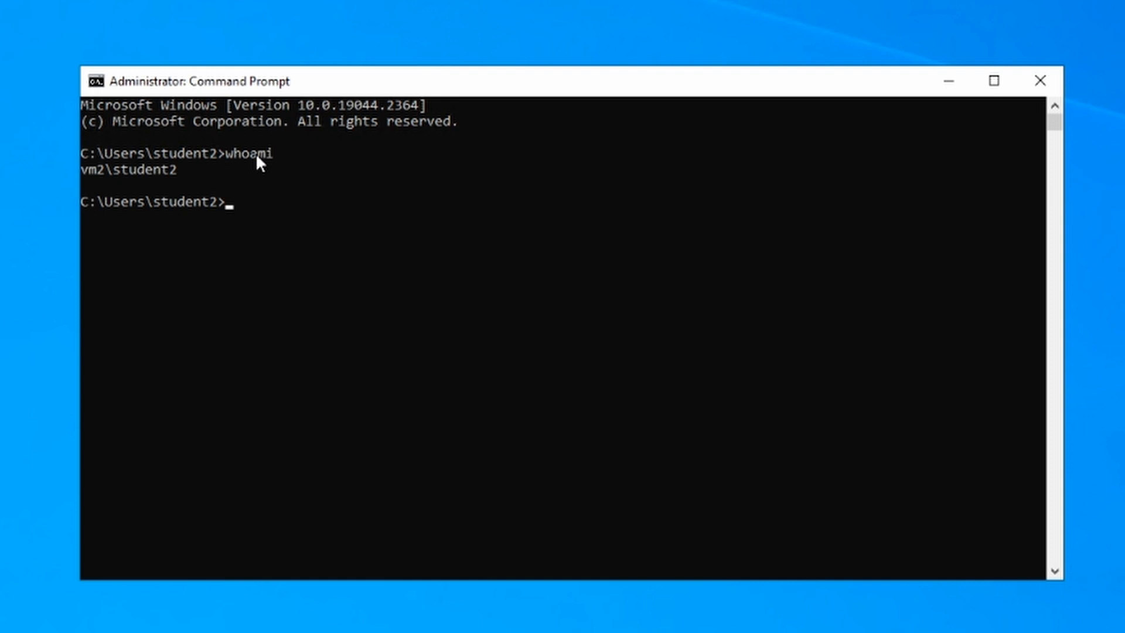
text(hostname)
key(Return)
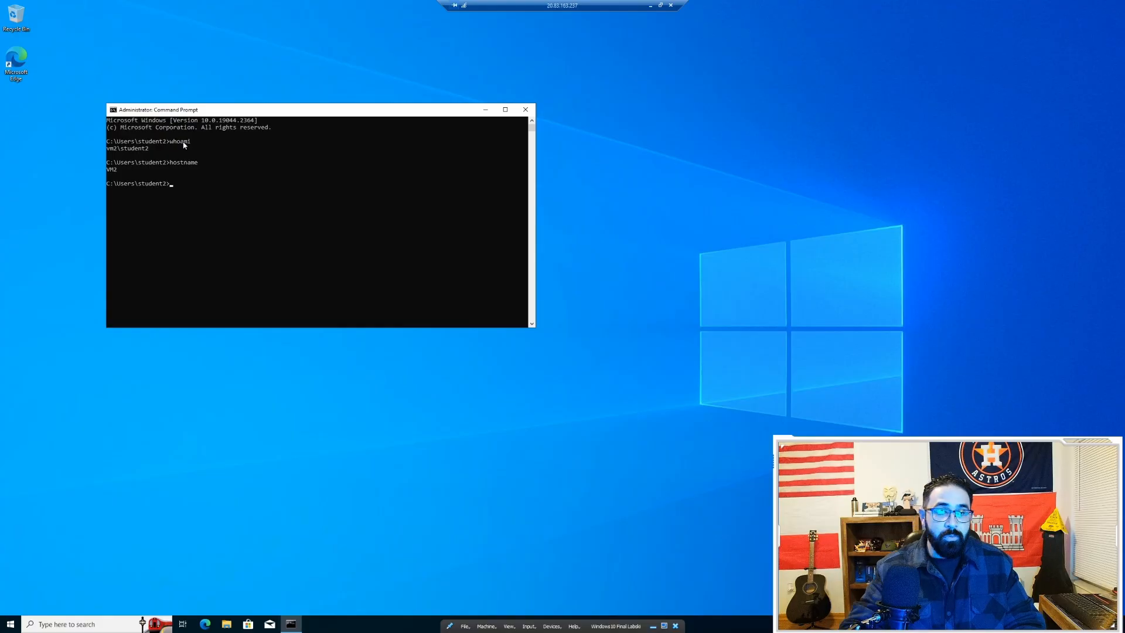
- Minimize the VM2 session, maximize the VM1 session and open Command Prompt in VM1
click(651, 8)
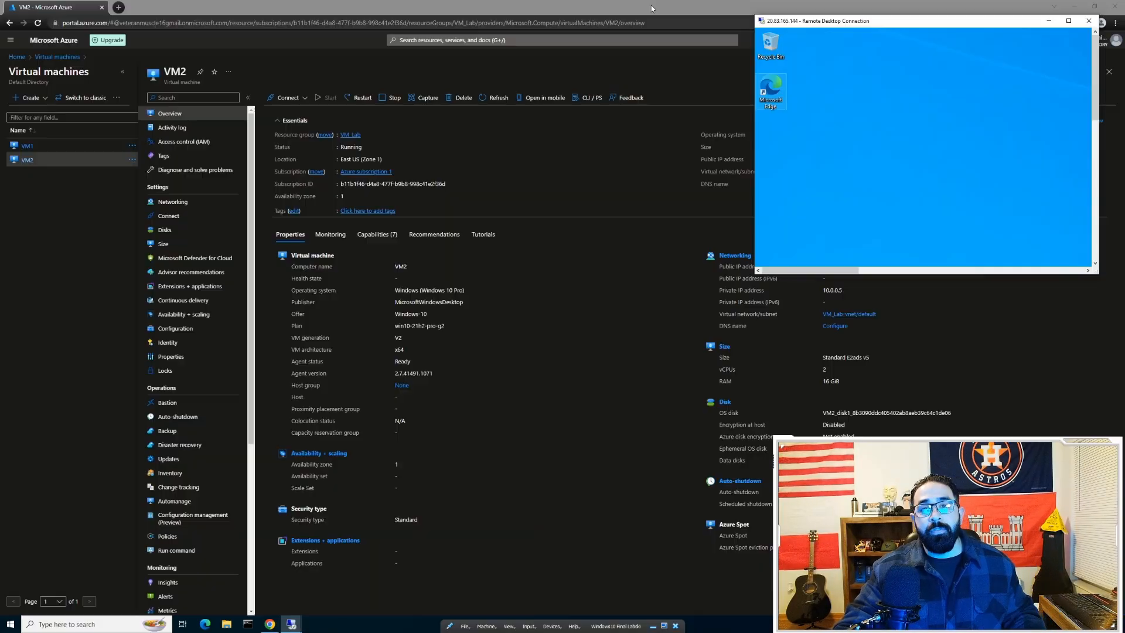
click(1070, 20)
click(98, 624)
text(cmd)
key(Return)
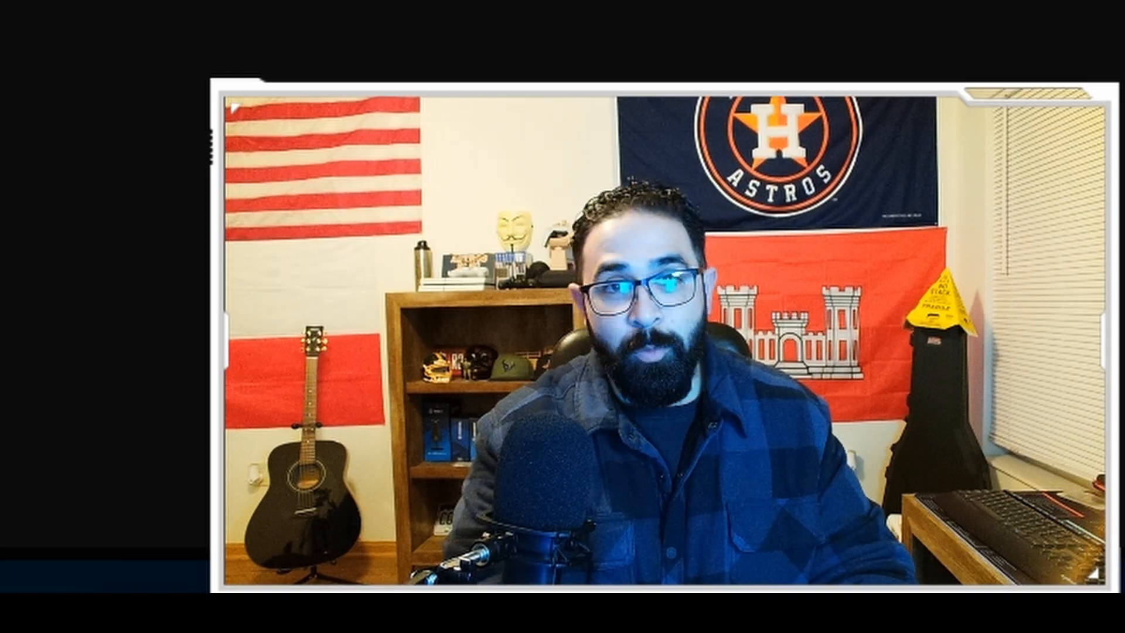
- Ping the loopback address 127.0.0.1 from VM1 and move the Command Prompt window to show the output
text(ping )
text(127.0.0.1)
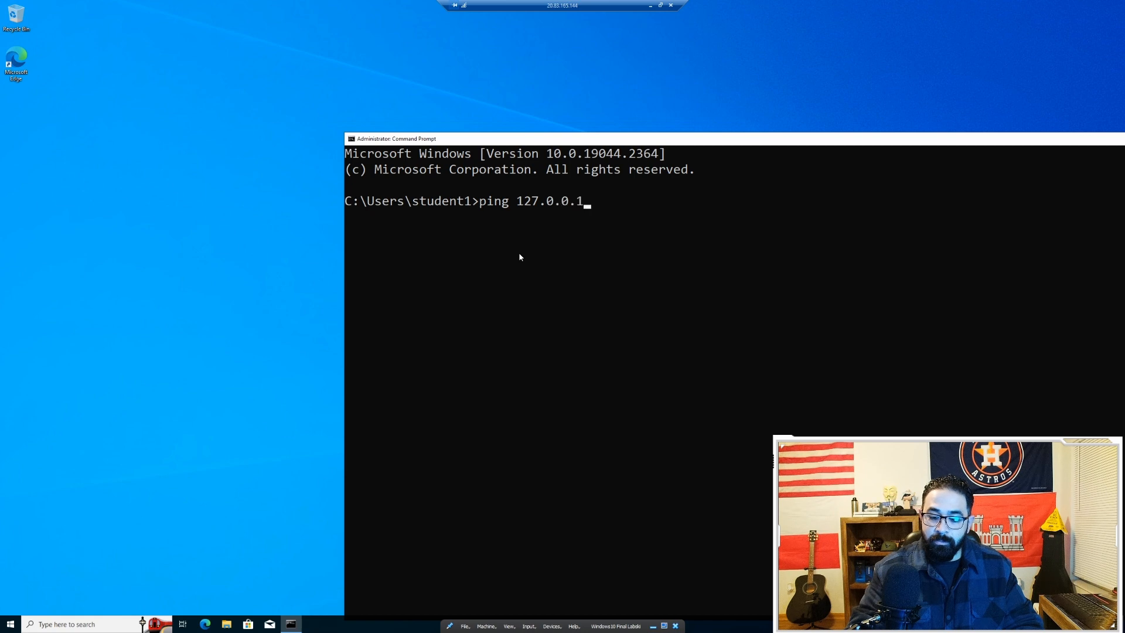
key(Return)
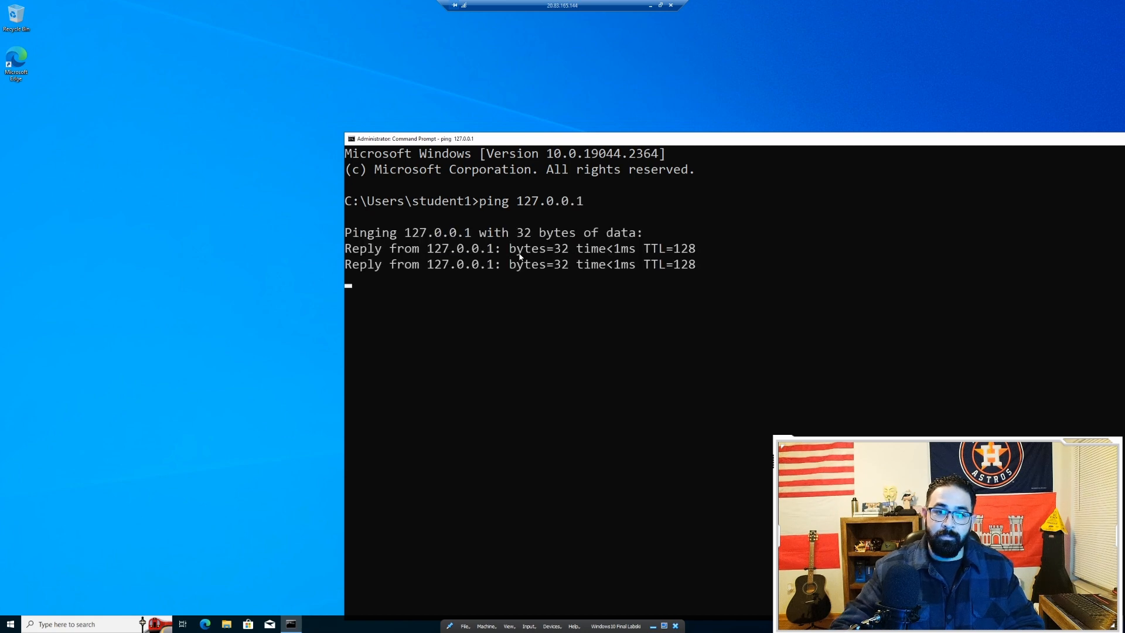
drag(667, 135, 637, 74)
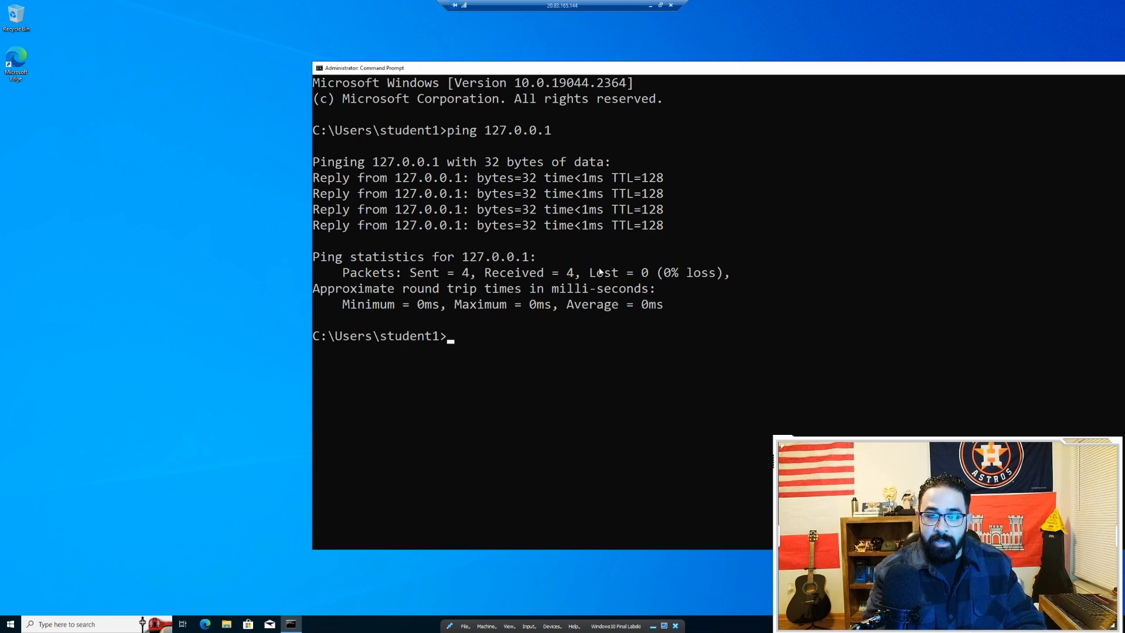
text(ping www.google.com)
key(Return)
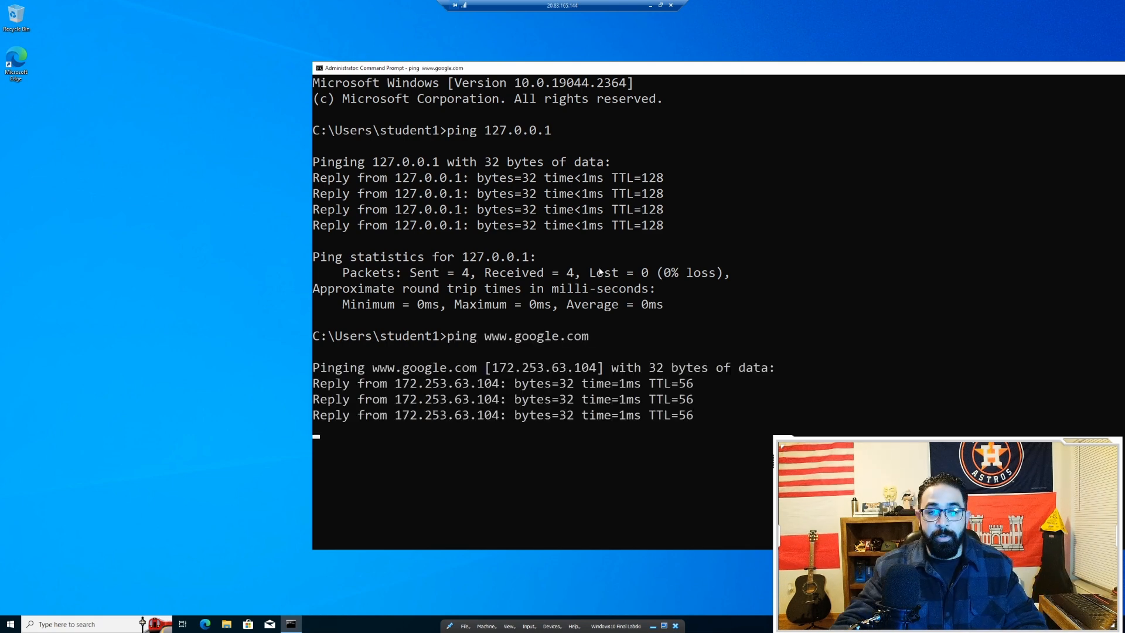
scroll(567, 261, down, 6)
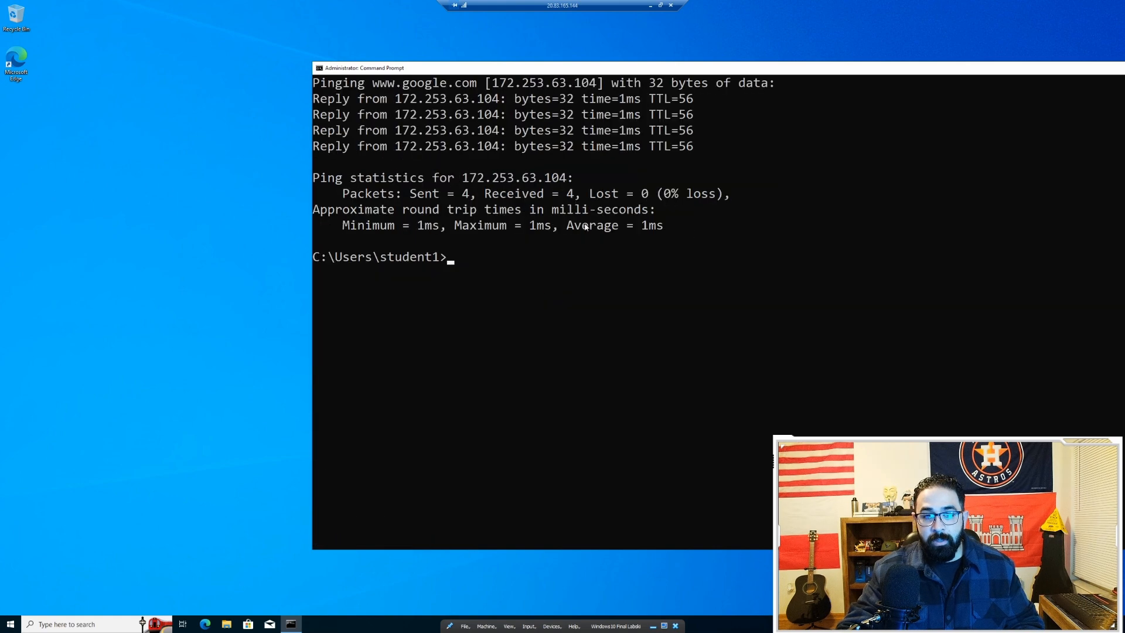
- Minimize the VM1 session and look up VM2's private IP address on its Azure overview page
click(652, 6)
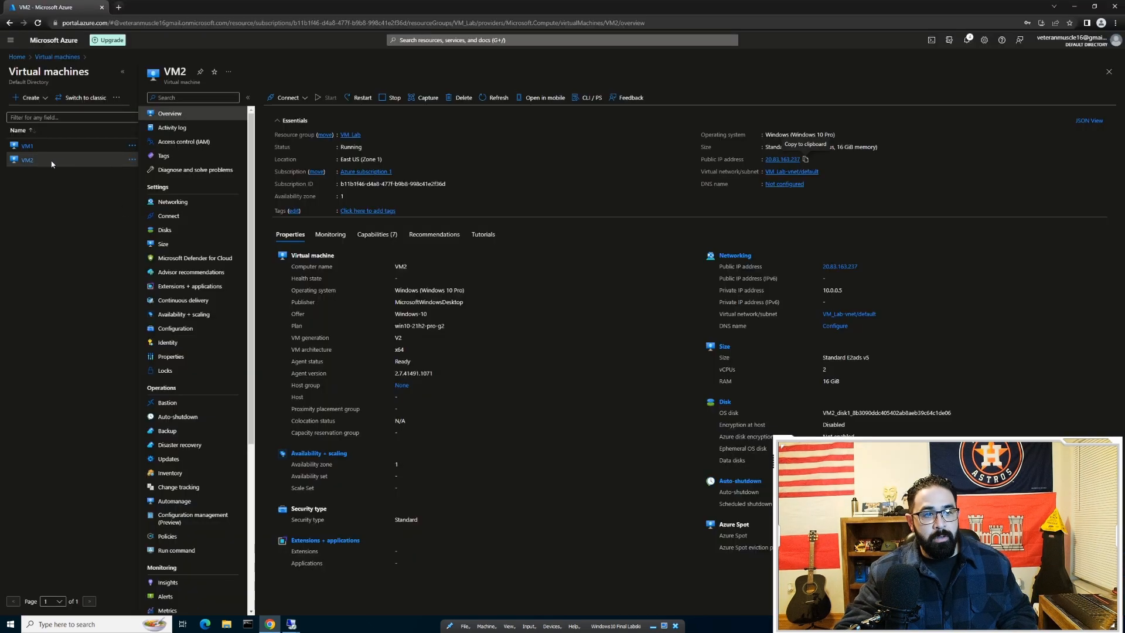
click(991, 187)
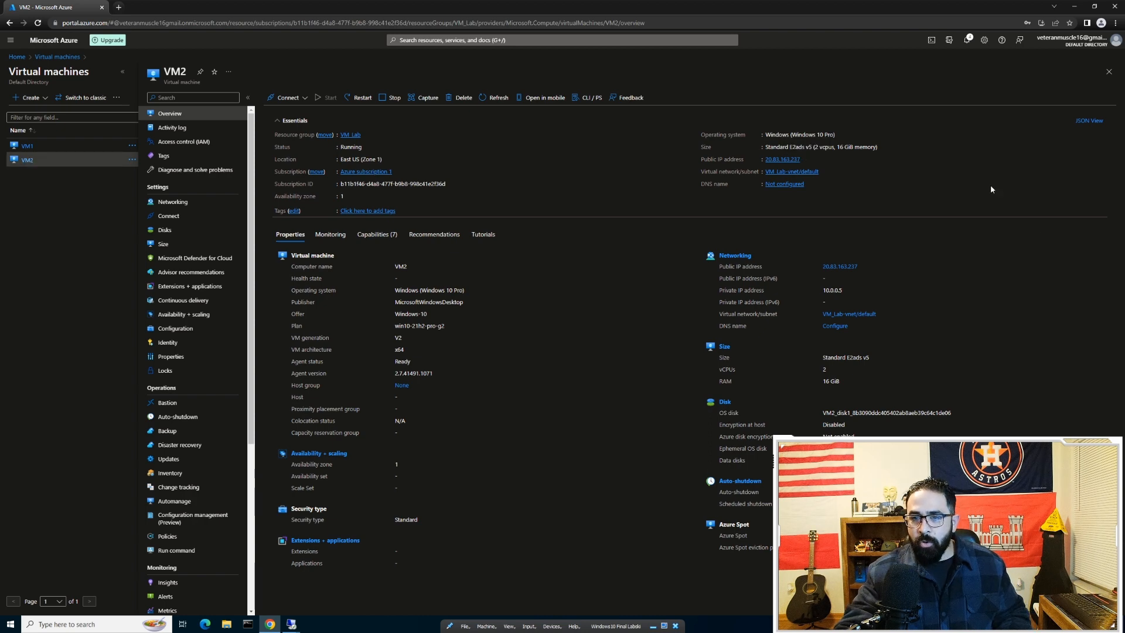
drag(718, 290, 848, 293)
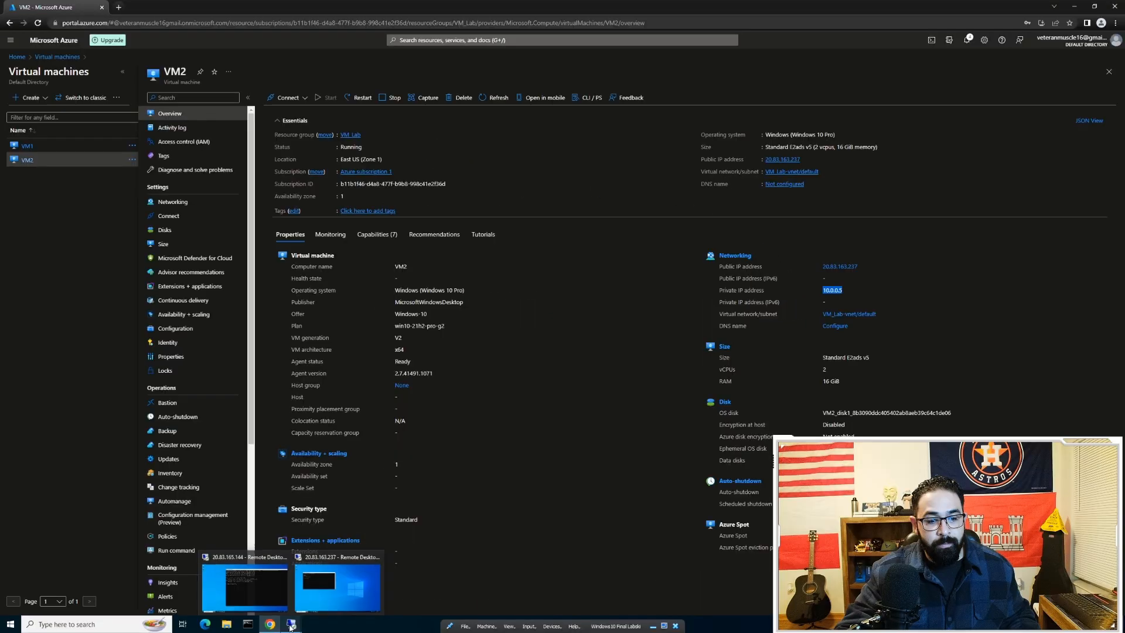
click(262, 575)
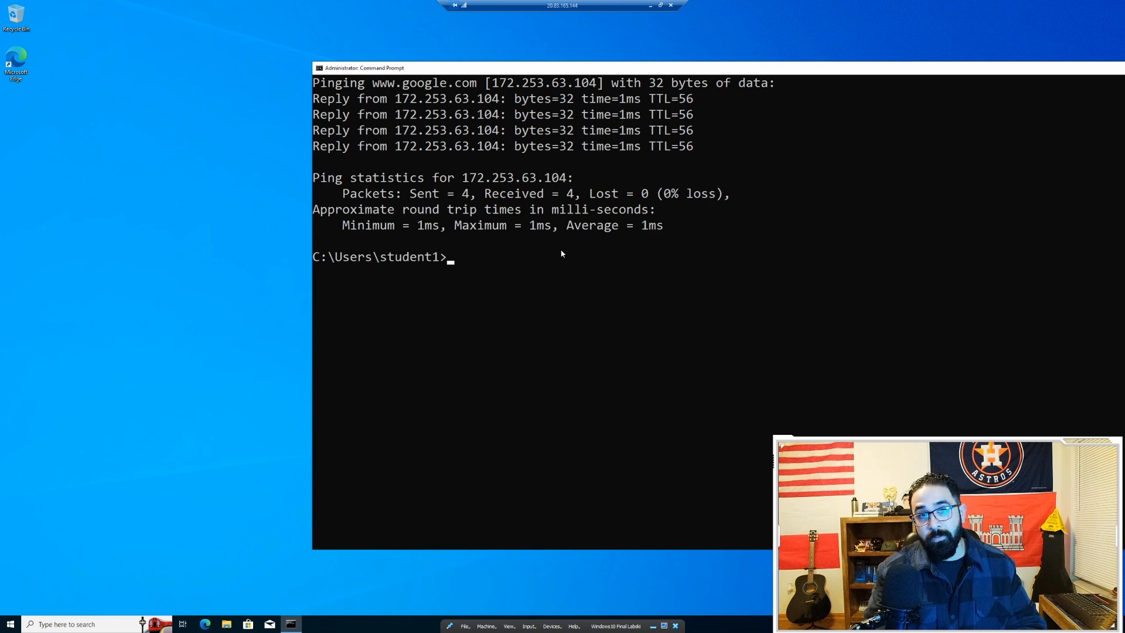
text(pi)
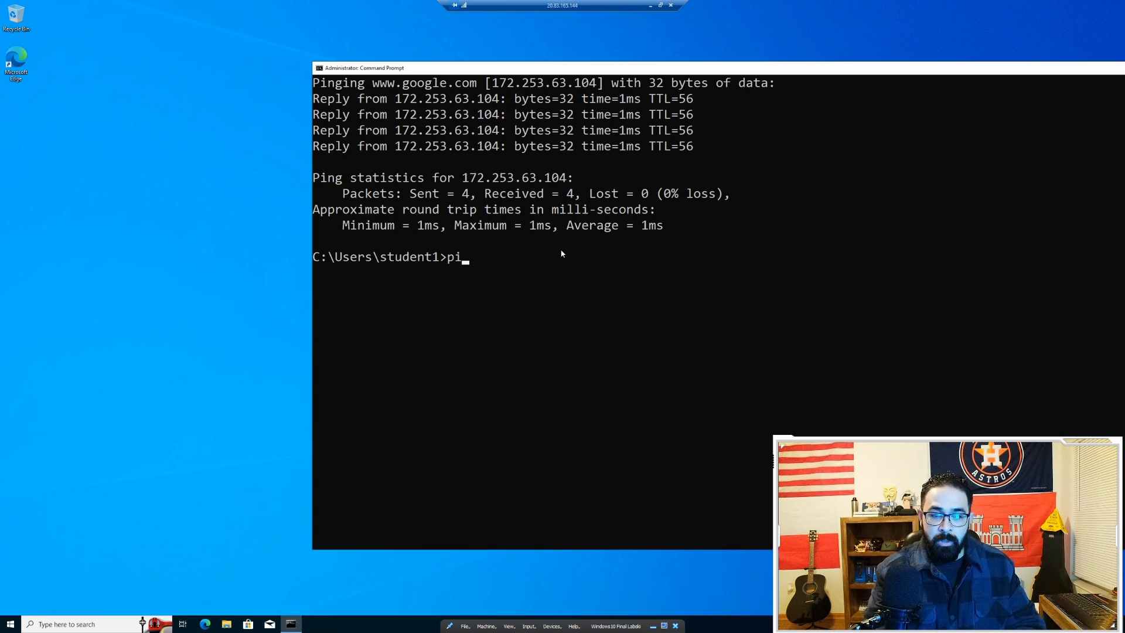
text(n 10.0.0.5)
key(Return)
text(ping 10.0.0.5)
key(Return)
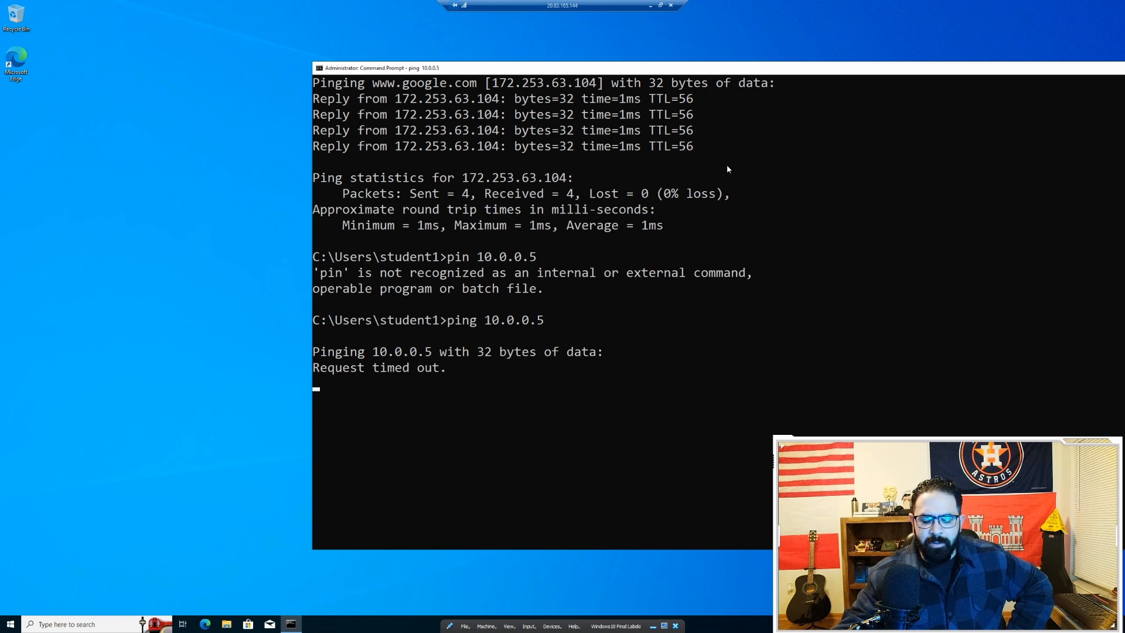
text(ping www.google.com)
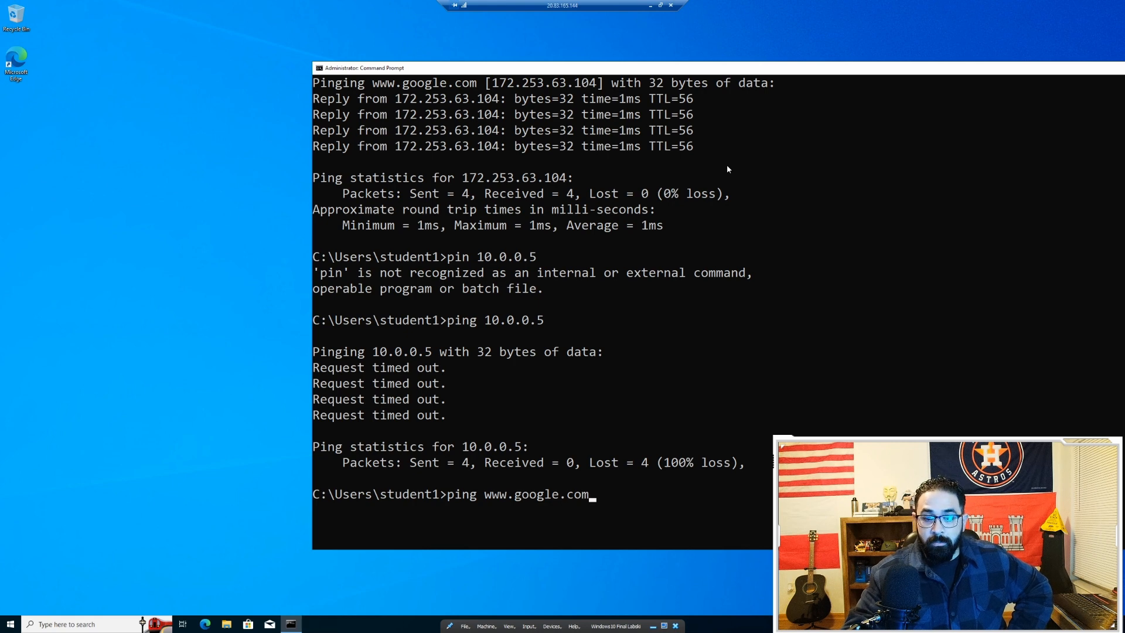
key(Return)
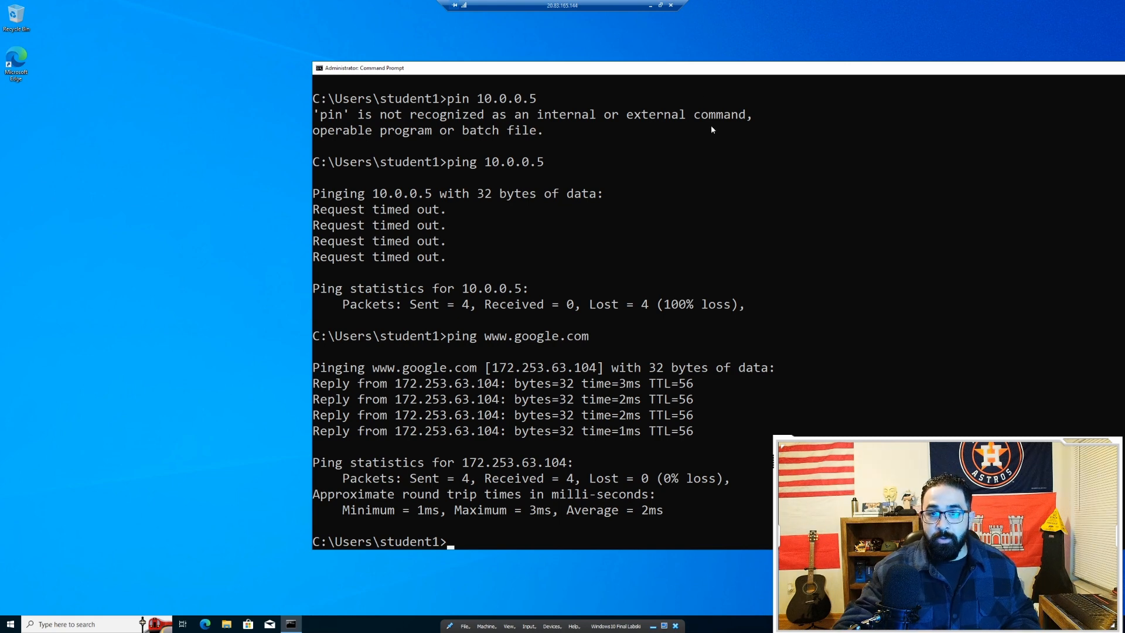
- Switch to the VM2 session, open Windows Defender Firewall with Advanced Security and widen its navigation tree
click(650, 7)
click(291, 623)
click(326, 593)
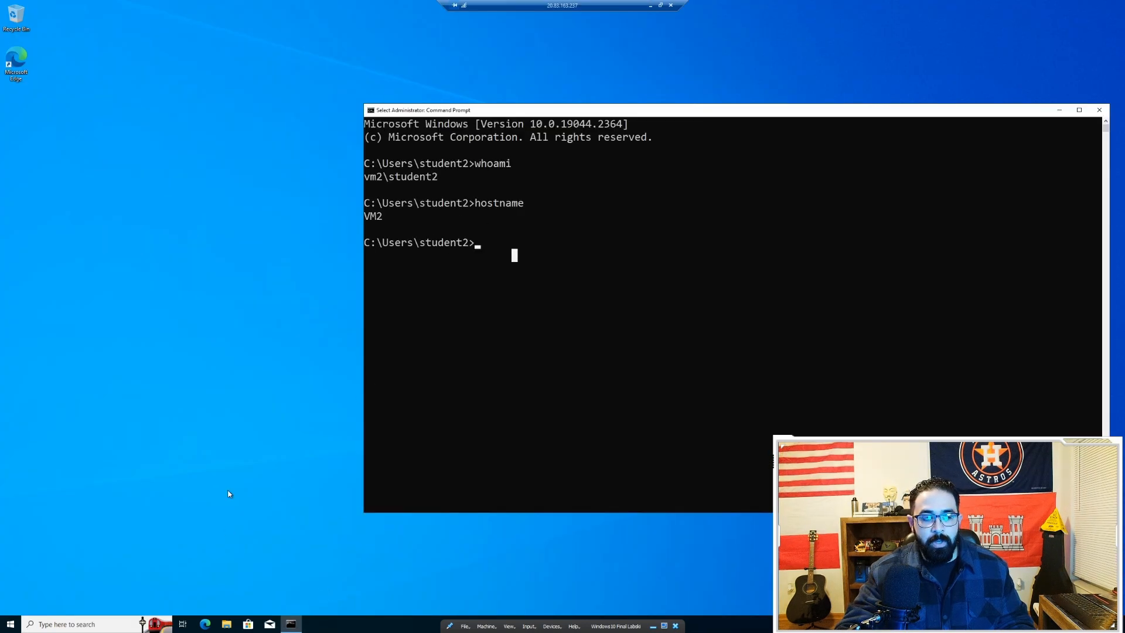
click(83, 623)
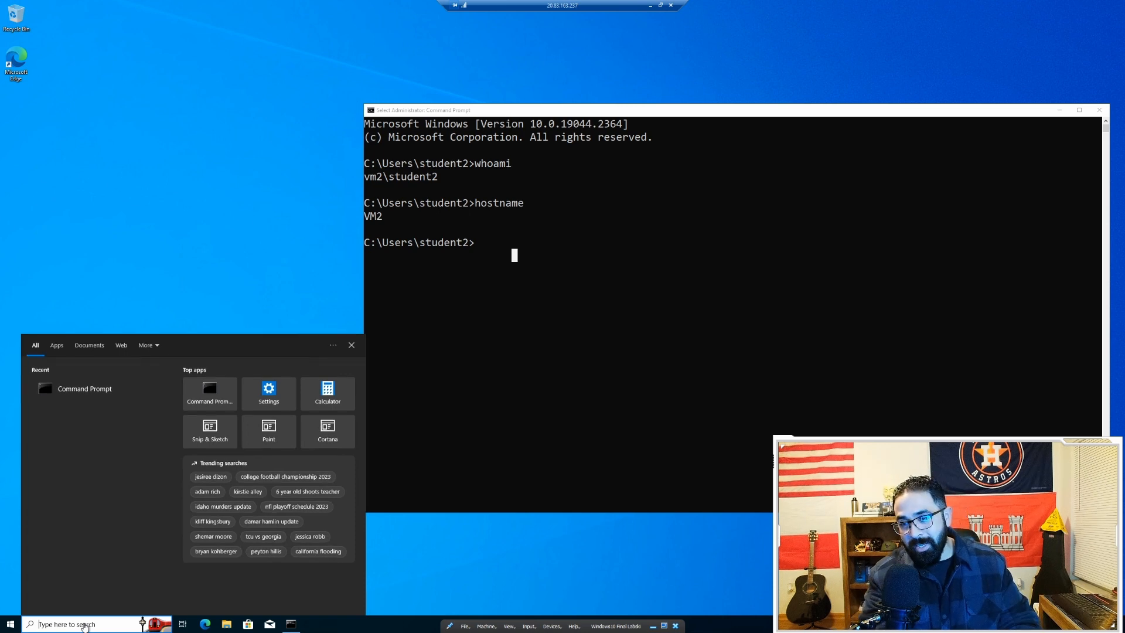
text(fir)
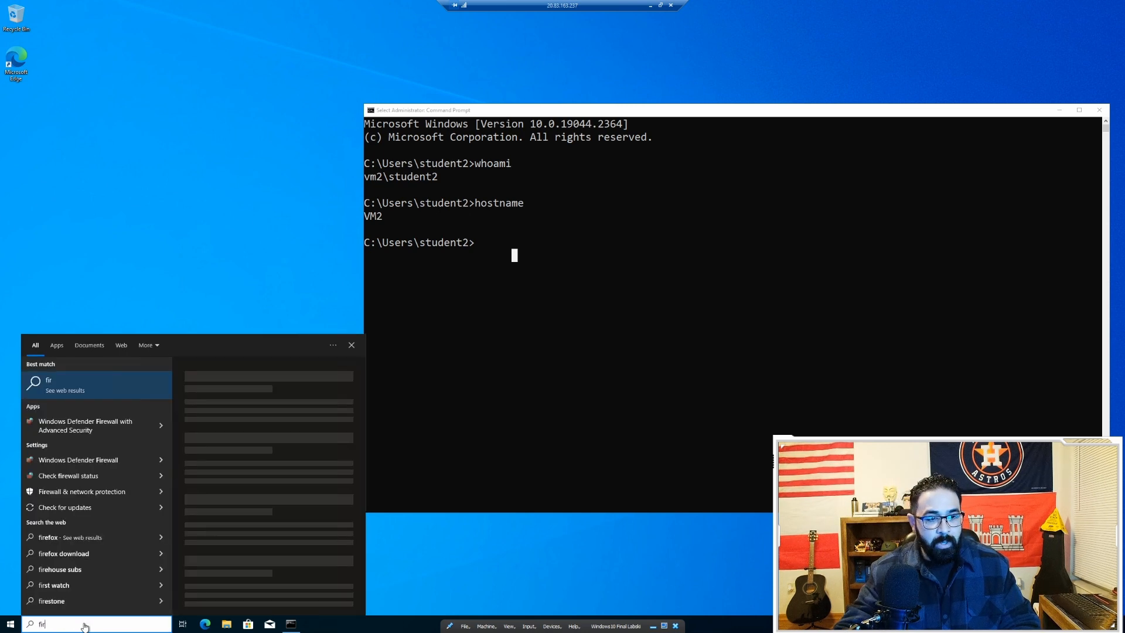
click(68, 431)
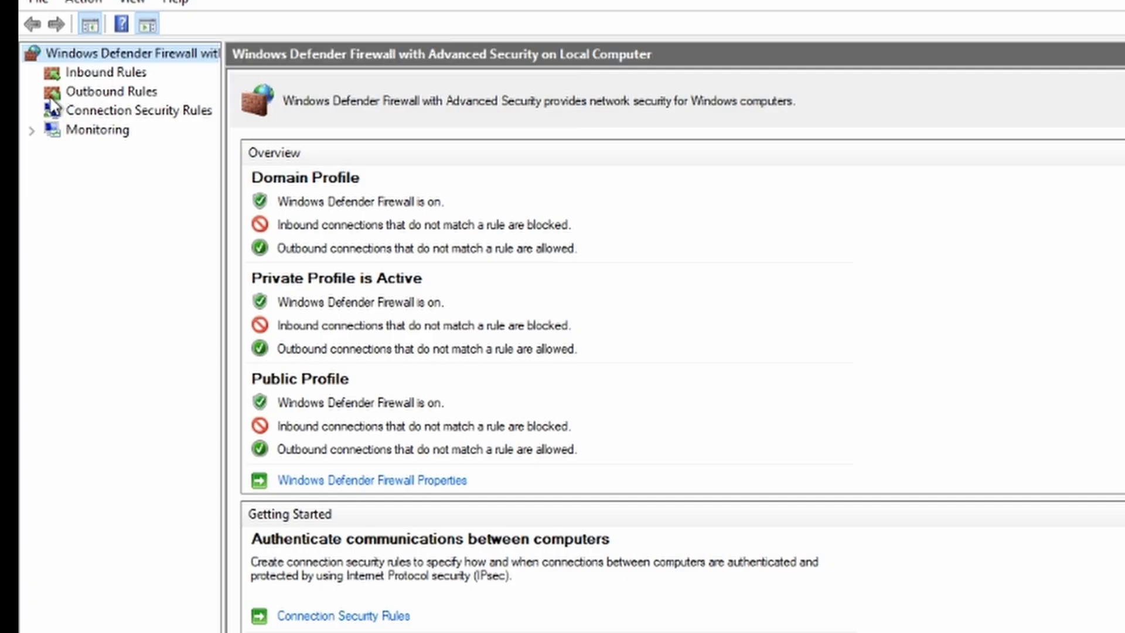
drag(225, 142, 295, 141)
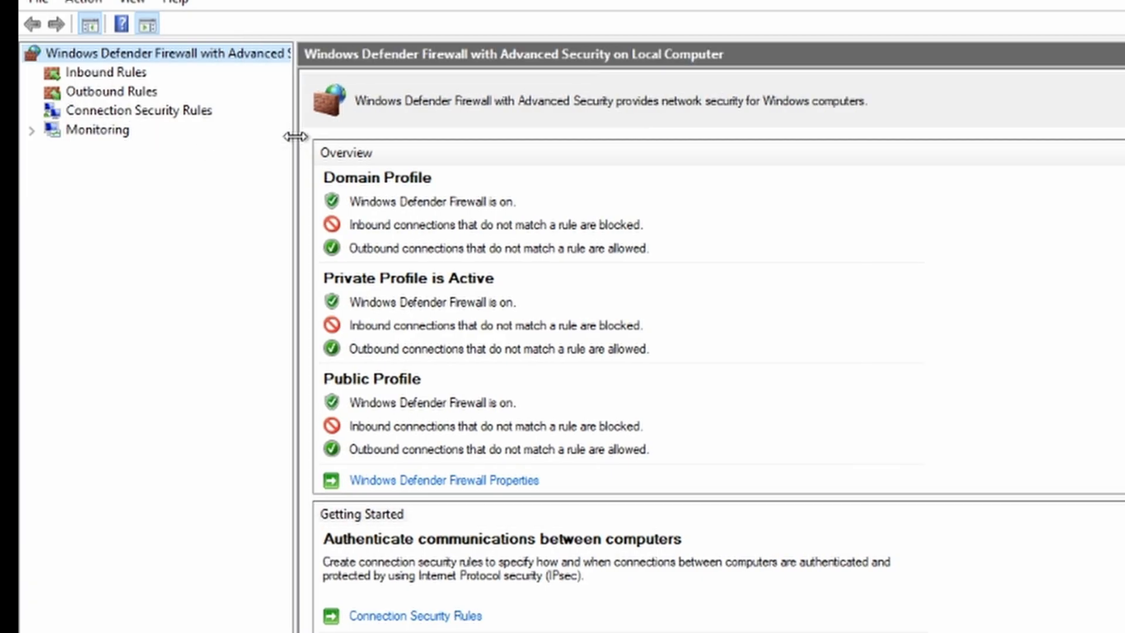
- Show VM2's inbound firewall rules sorted by protocol, with the Name column widened to show full rule names around the ICMPv4 entries
click(118, 75)
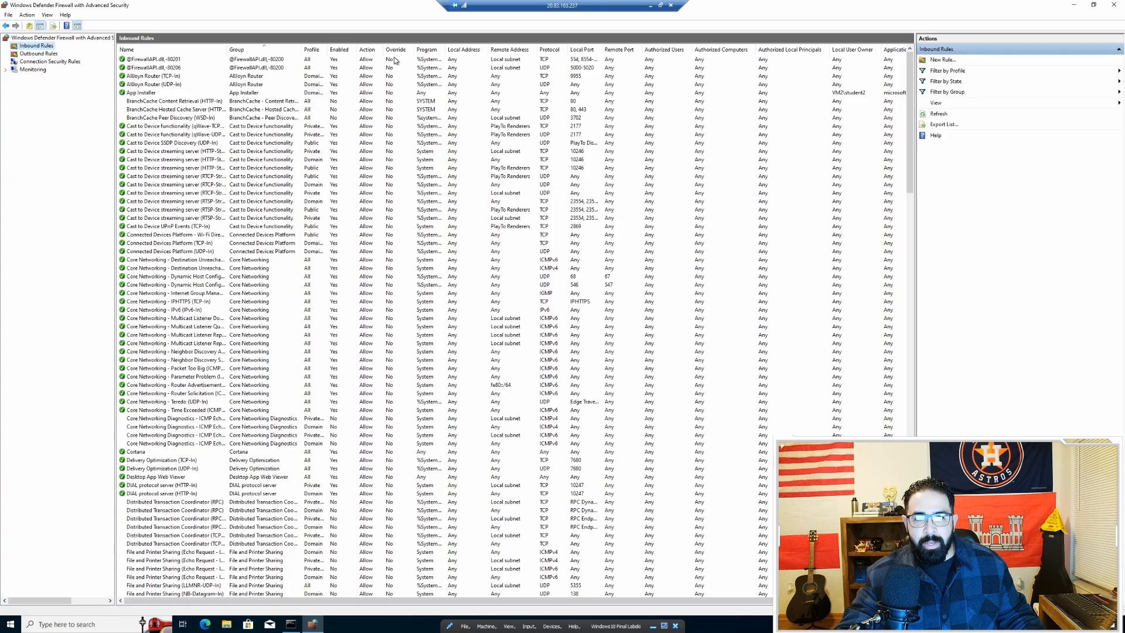
click(551, 50)
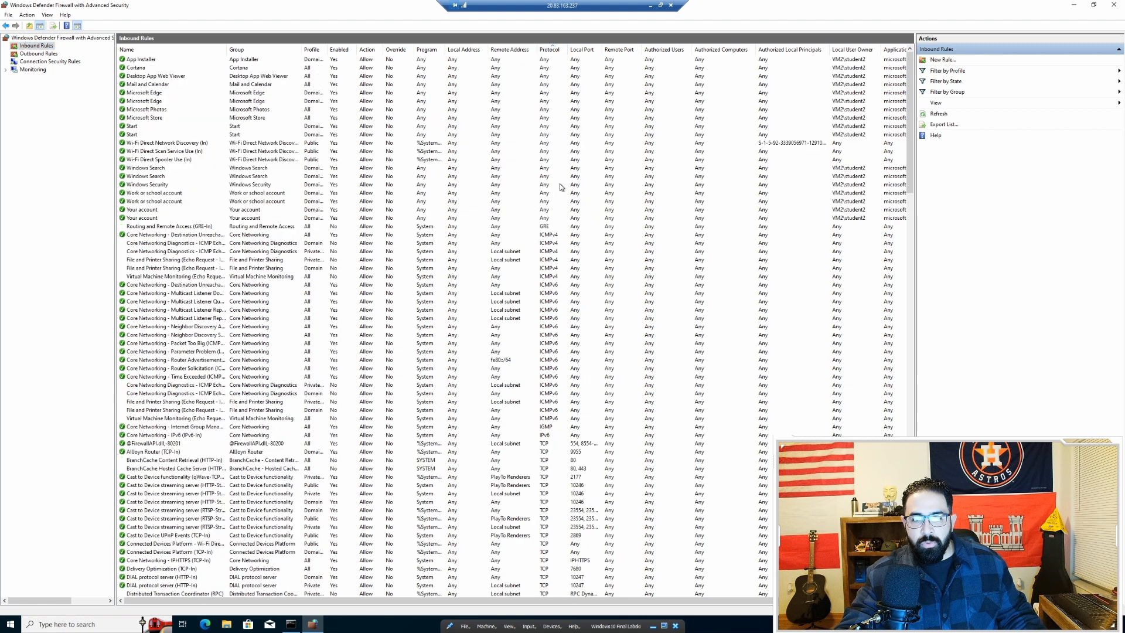
click(549, 237)
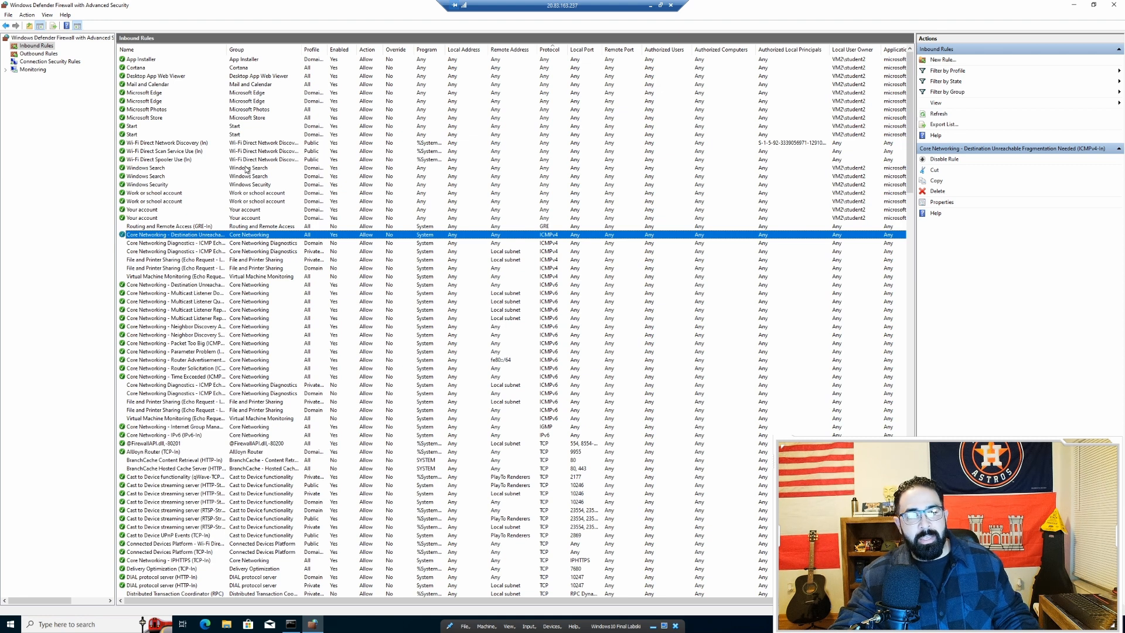
double_click(225, 50)
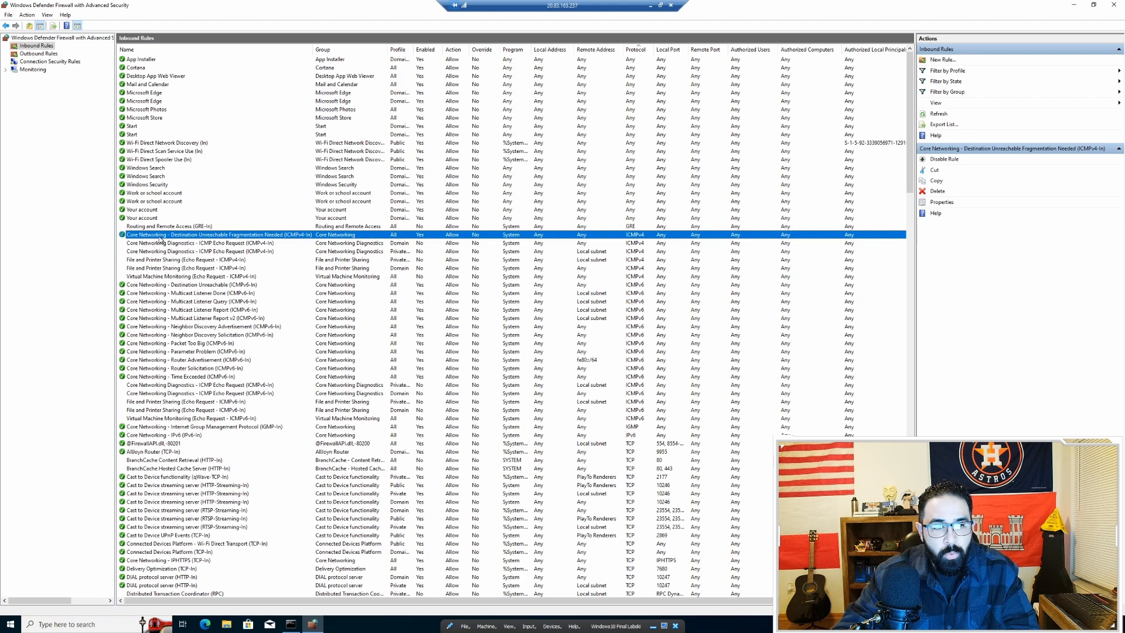
- Enable both Core Networking Diagnostics - ICMP Echo Request (ICMPv4-In) inbound rules, for the Domain profile and the Private profile
click(124, 243)
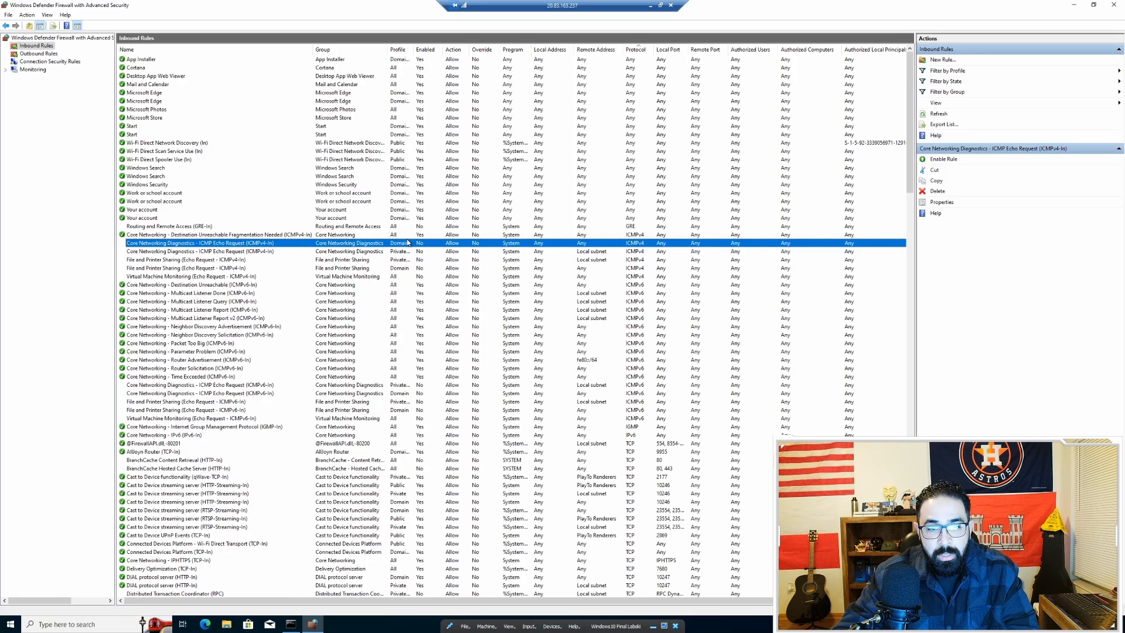
right_click(209, 246)
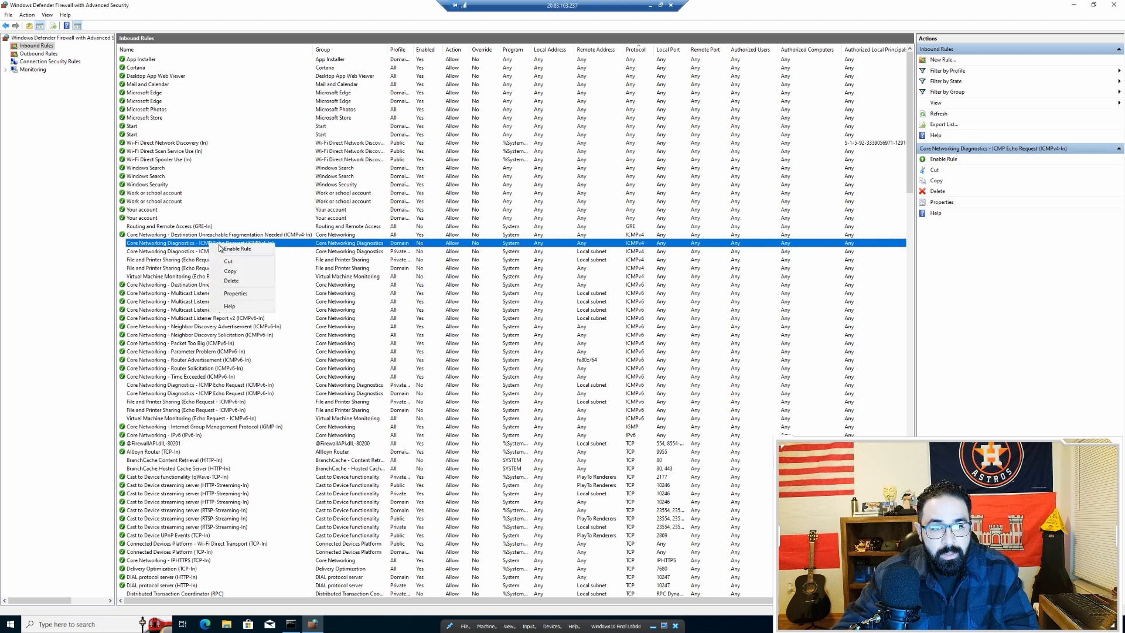
click(224, 250)
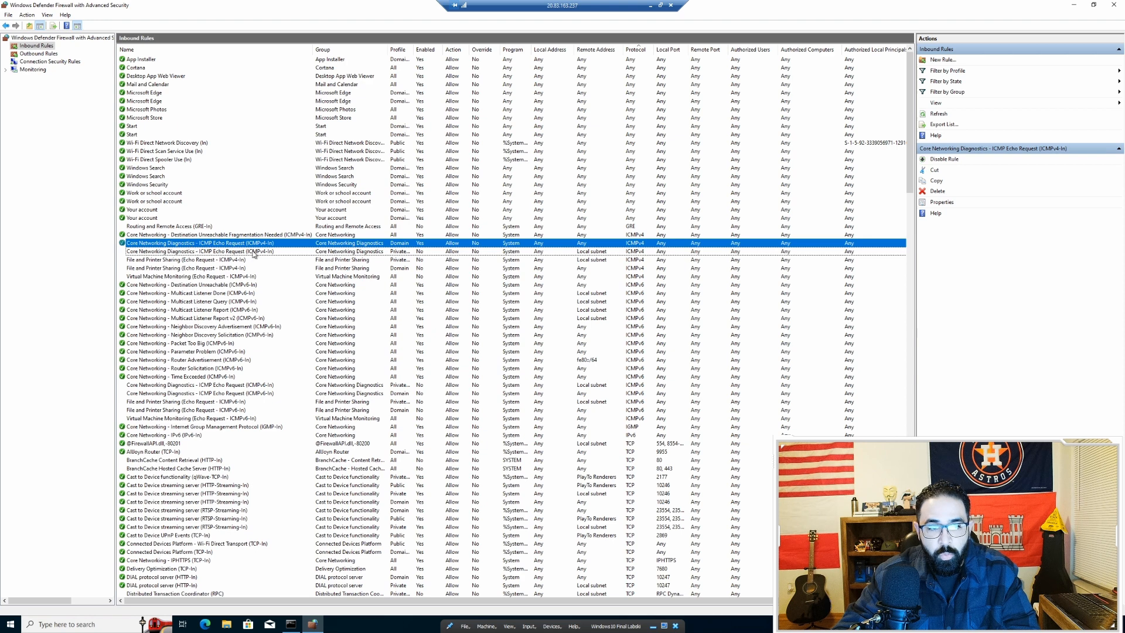
right_click(226, 253)
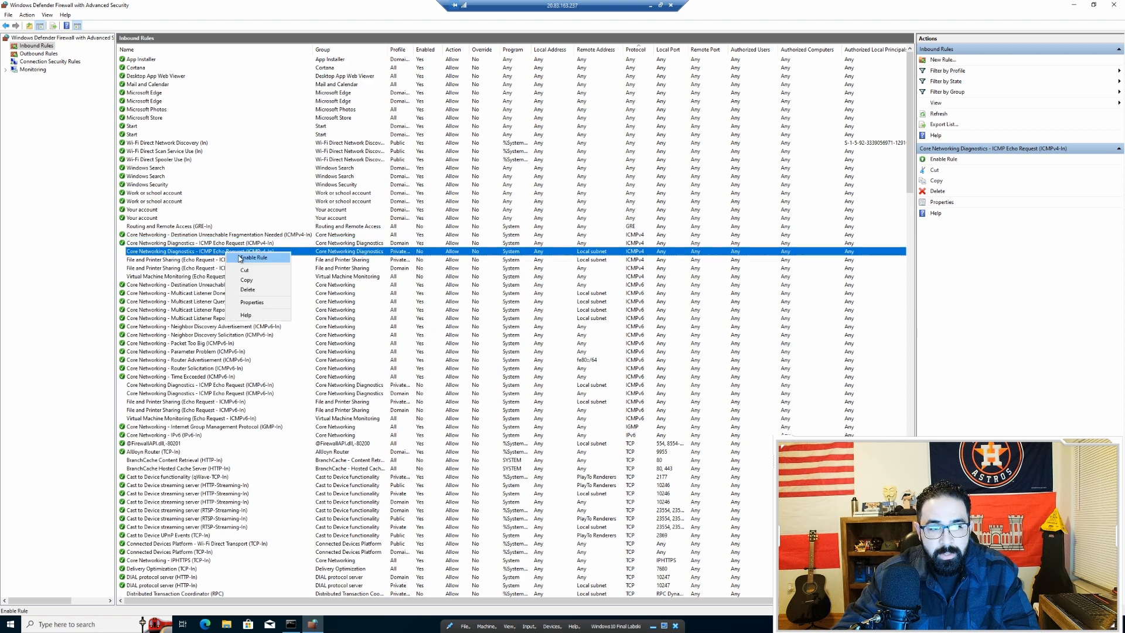
click(251, 257)
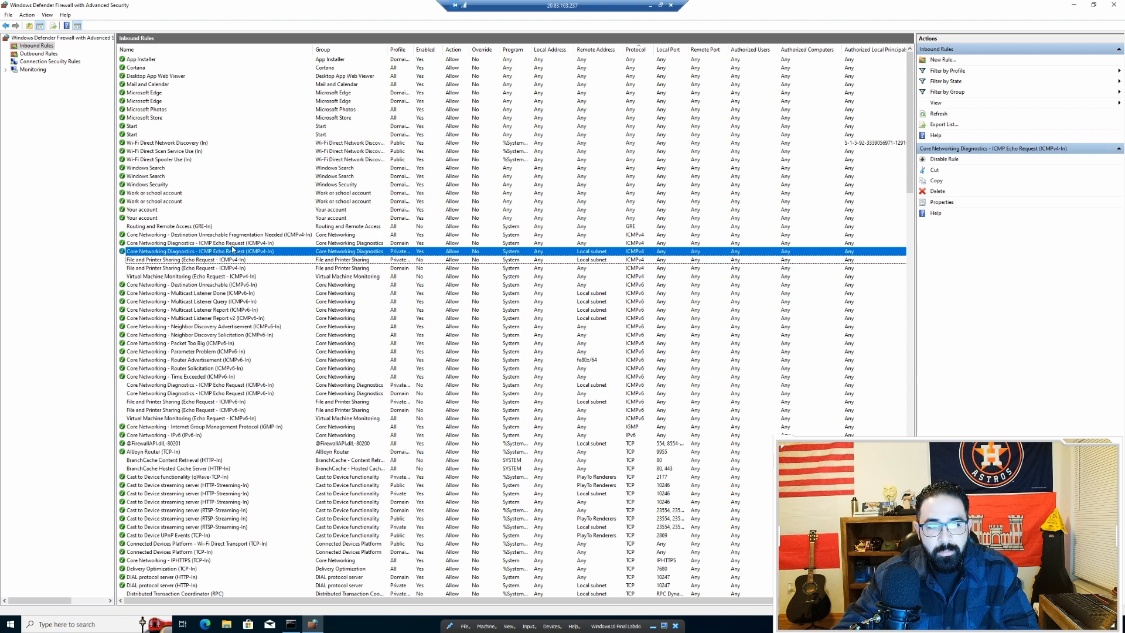
click(87, 231)
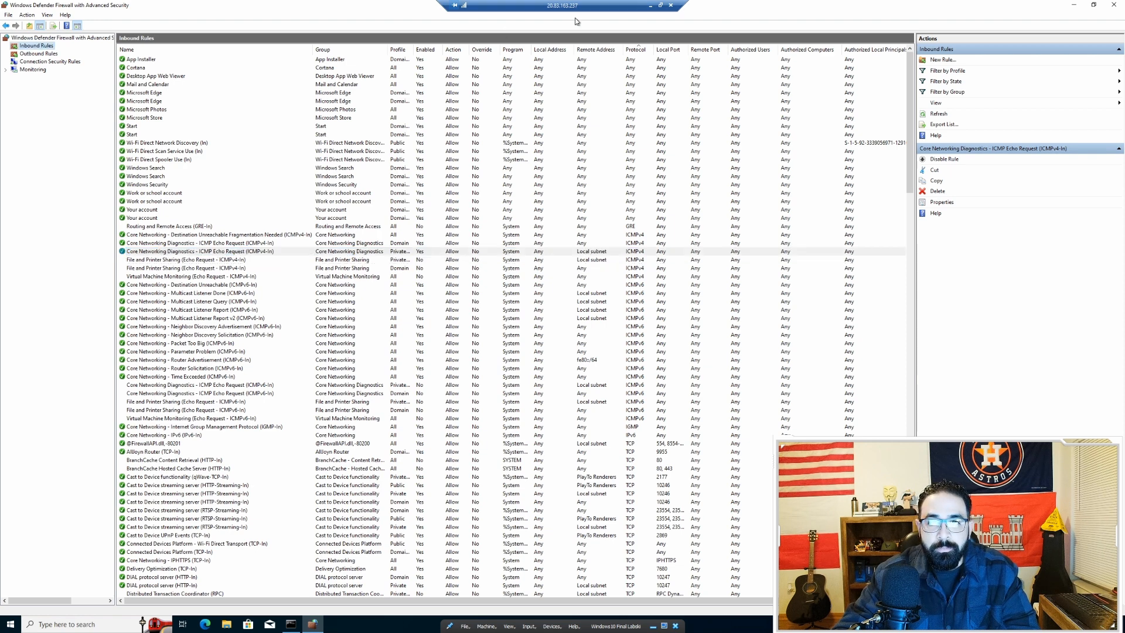
- Switch from the VM2 session to the VM1 session and clear its Command Prompt with cls
click(651, 6)
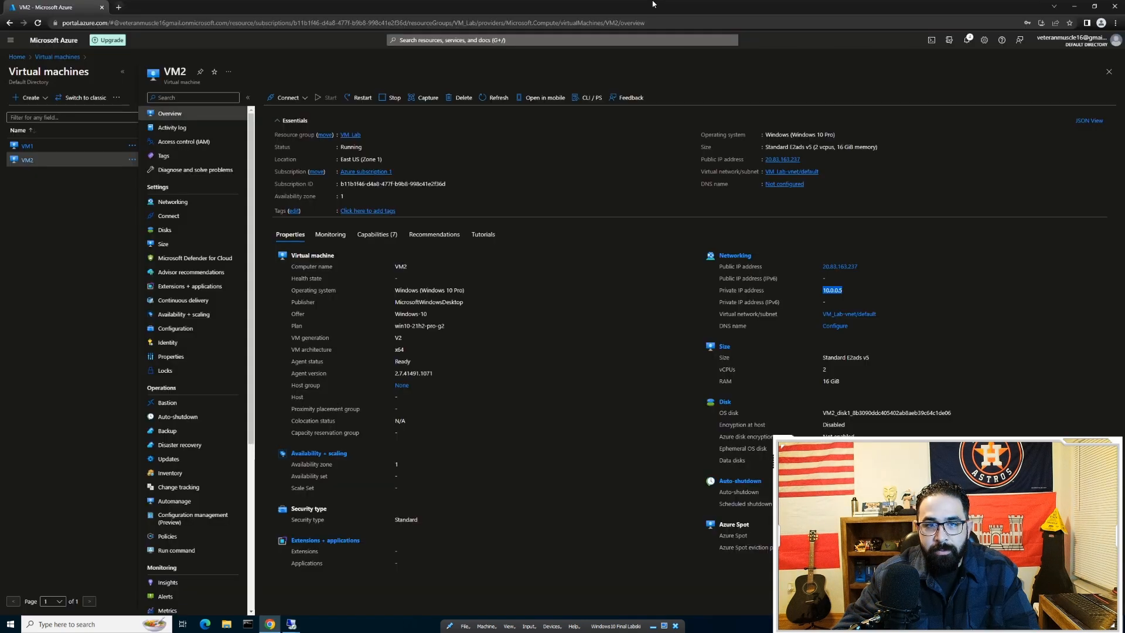
mouse_move(291, 623)
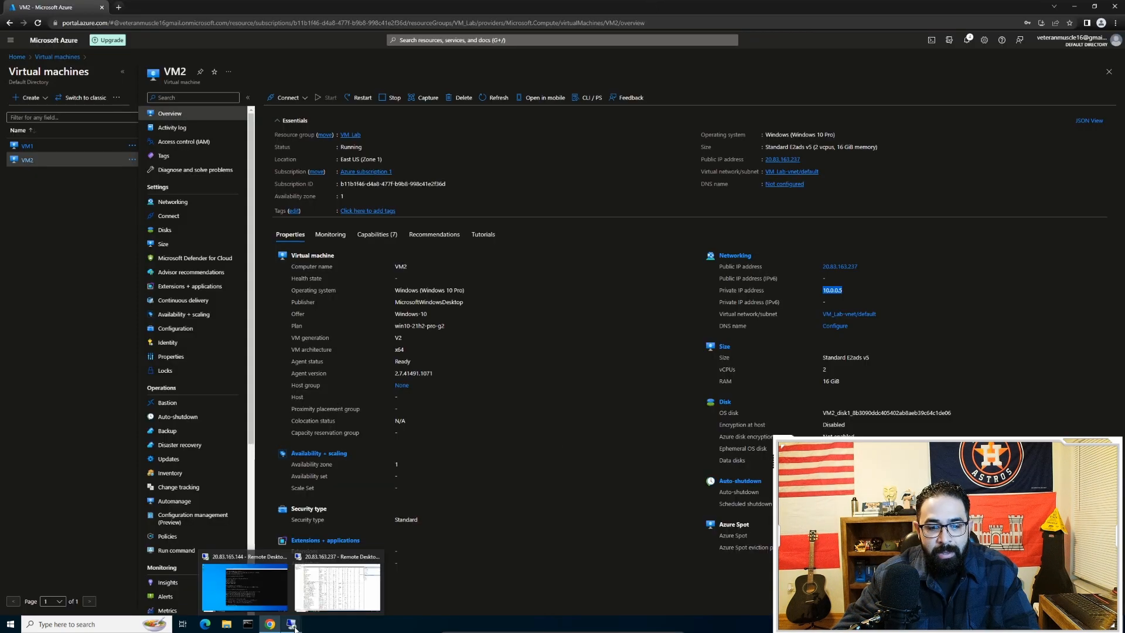
click(265, 597)
scroll(496, 328, down, 7)
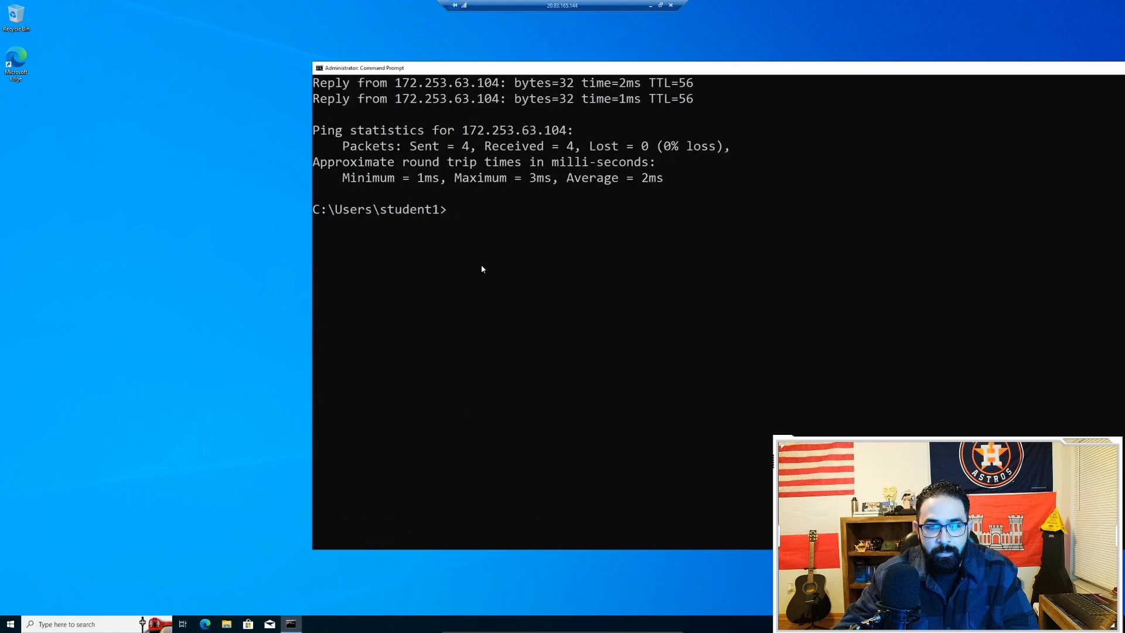
click(461, 206)
text(cls)
key(Return)
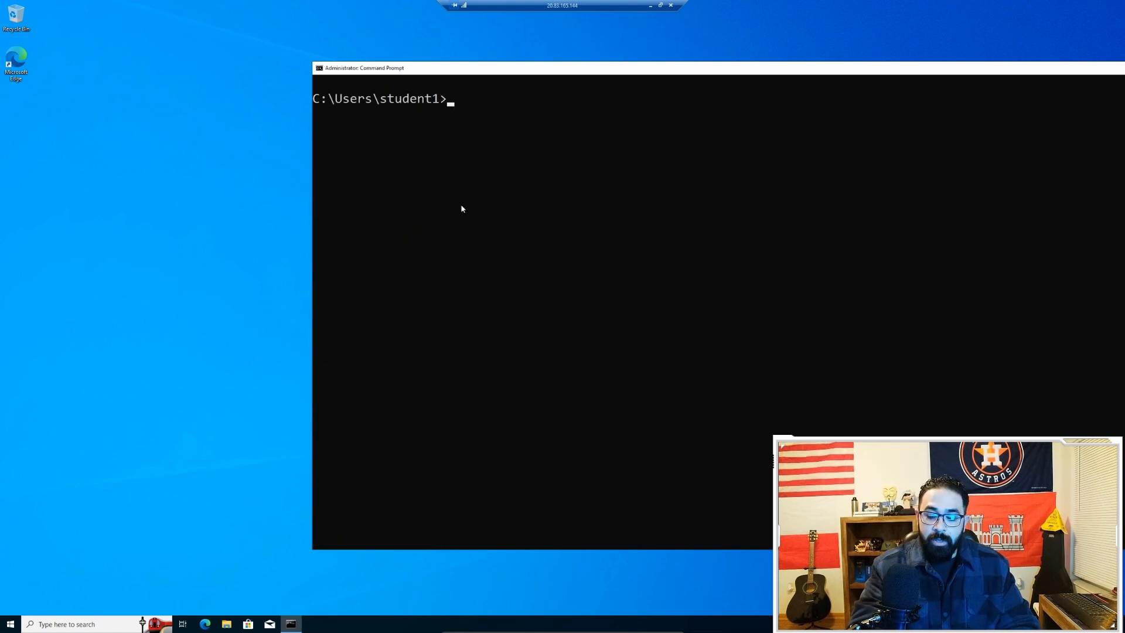
- Ping VM2's private address 10.0.0.5 again from VM1 by recalling the earlier command
text(ping www.google.com)
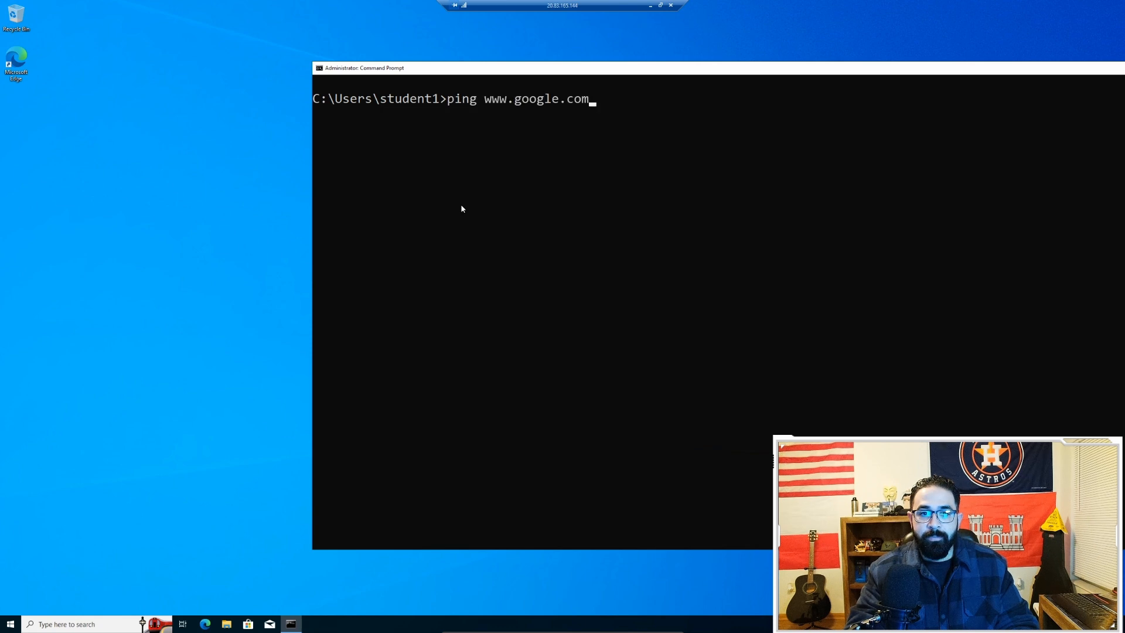
key(Up)
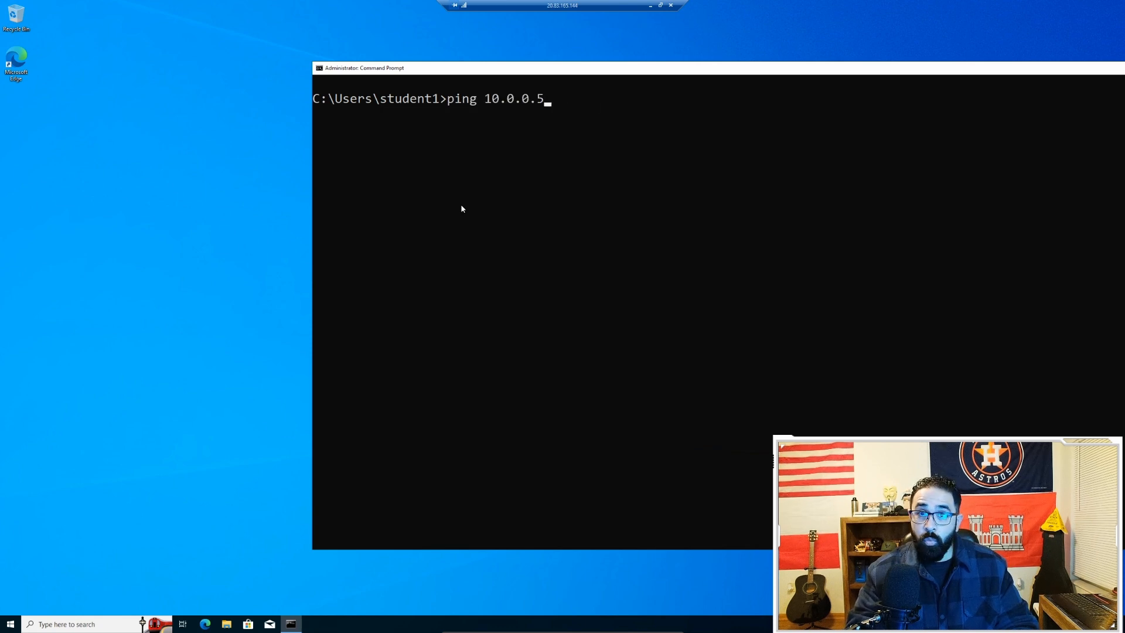
key(Return)
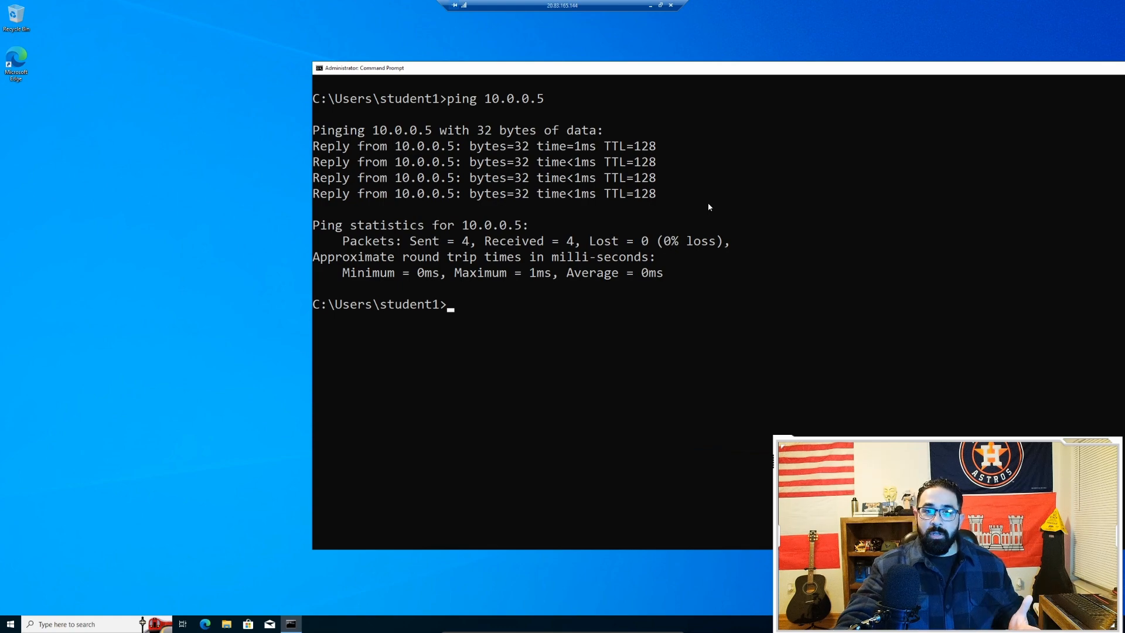
- Switch from the VM1 session to the VM2 session, close its firewall window, and clear the Command Prompt with cls
click(651, 6)
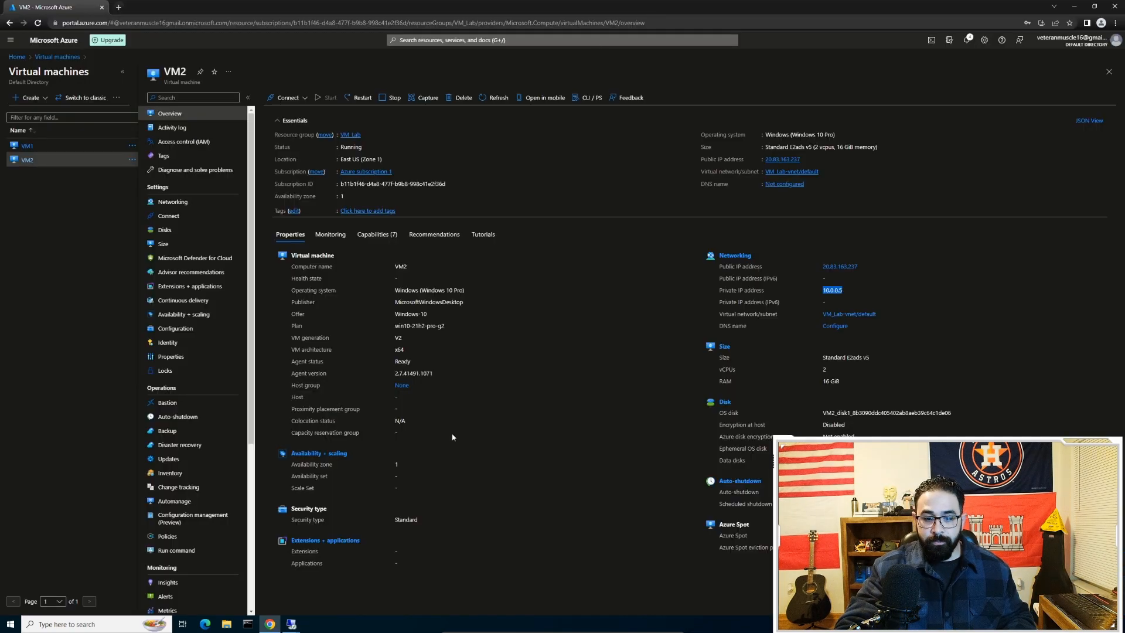
mouse_move(291, 624)
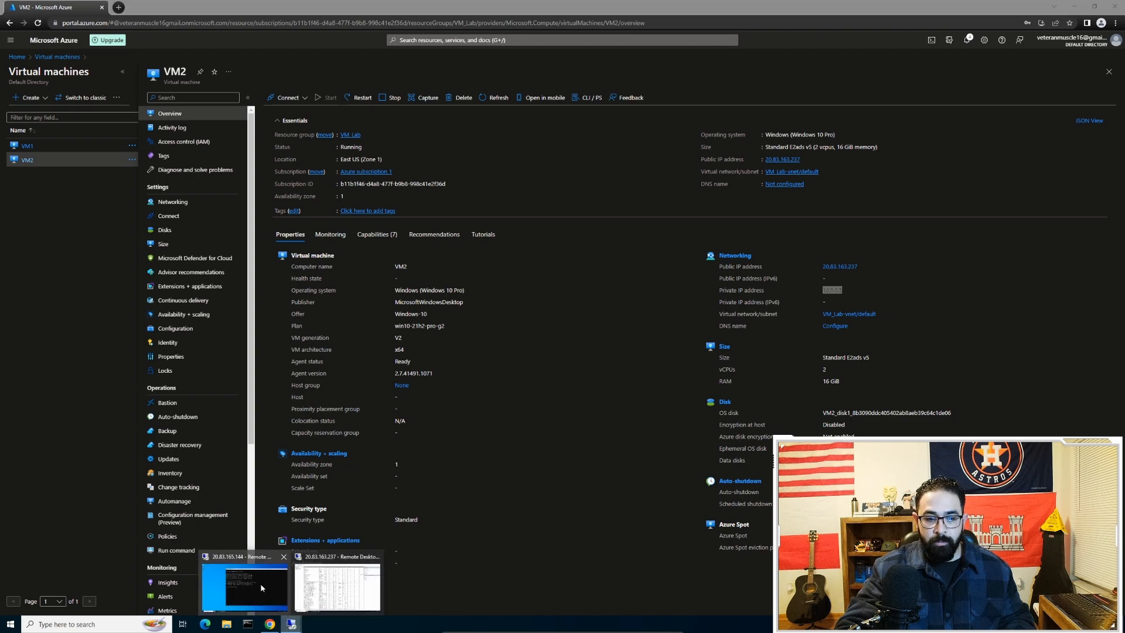
click(337, 583)
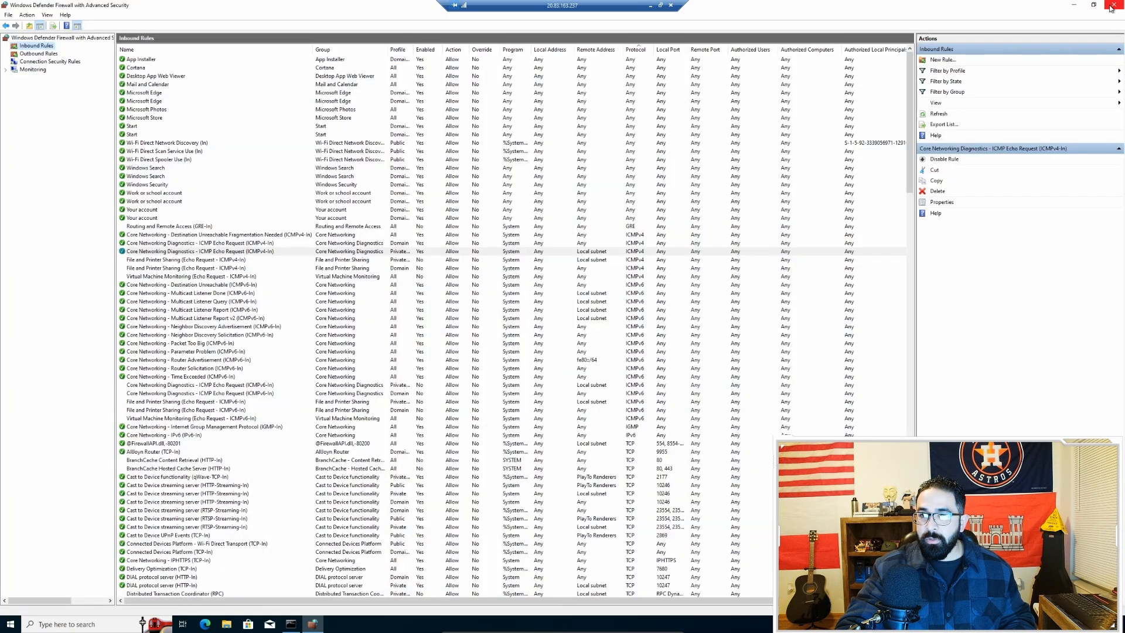
click(1113, 5)
text(cls)
key(Return)
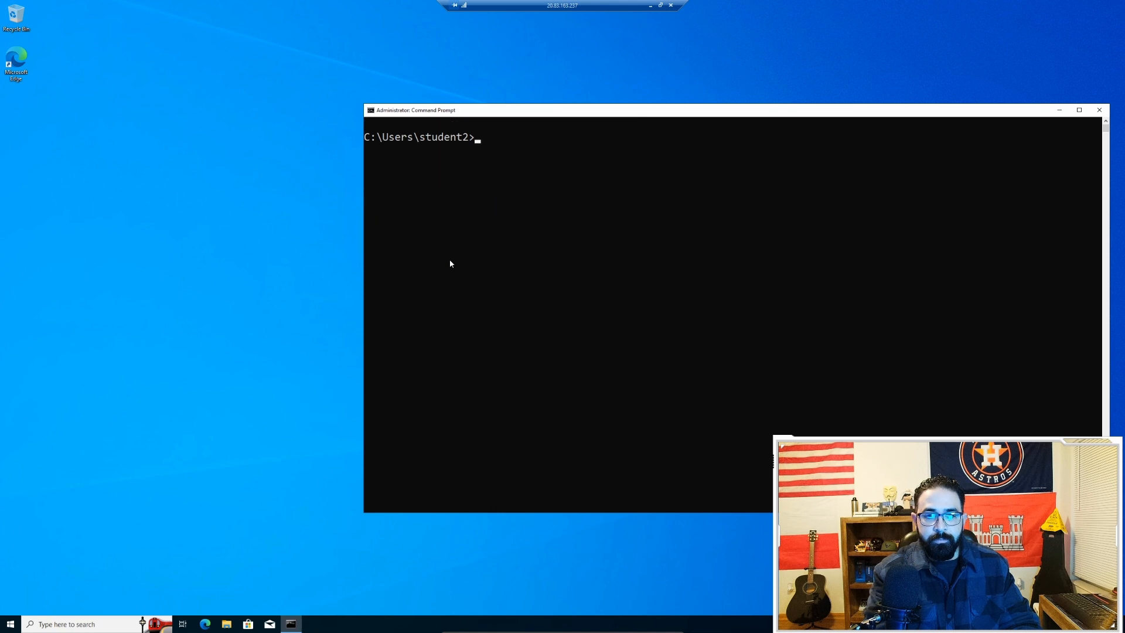
- Ping the loopback addresses 127.0.0.1, 127.0.0.2 and 127.0.0.3 one after another from VM2's Command Prompt
text(ping )
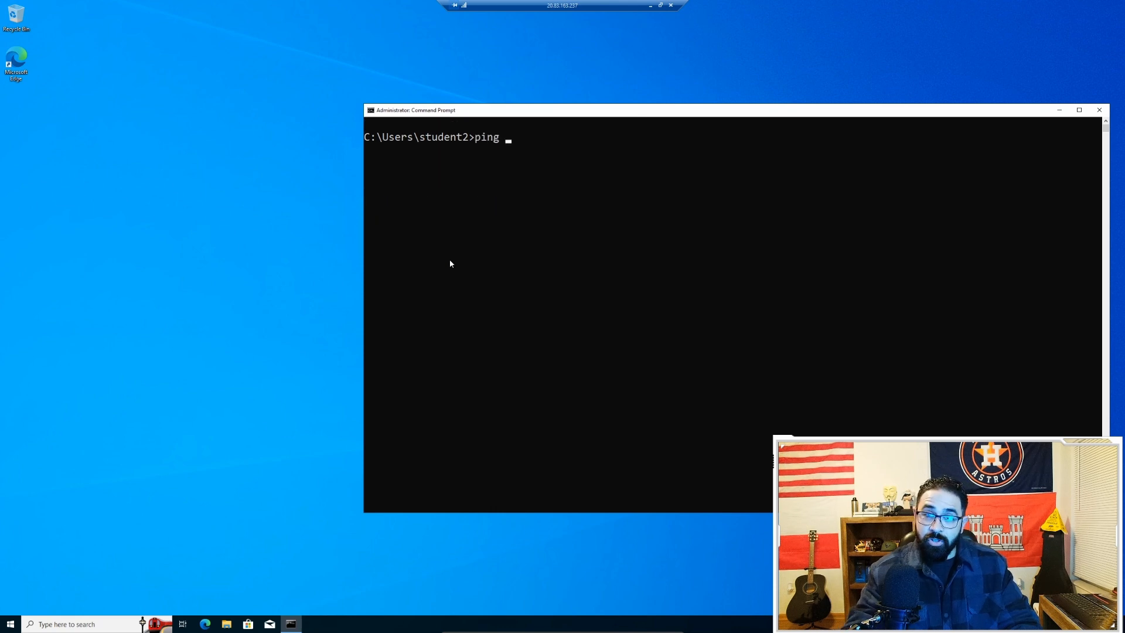
text(127.0.0.1)
key(Return)
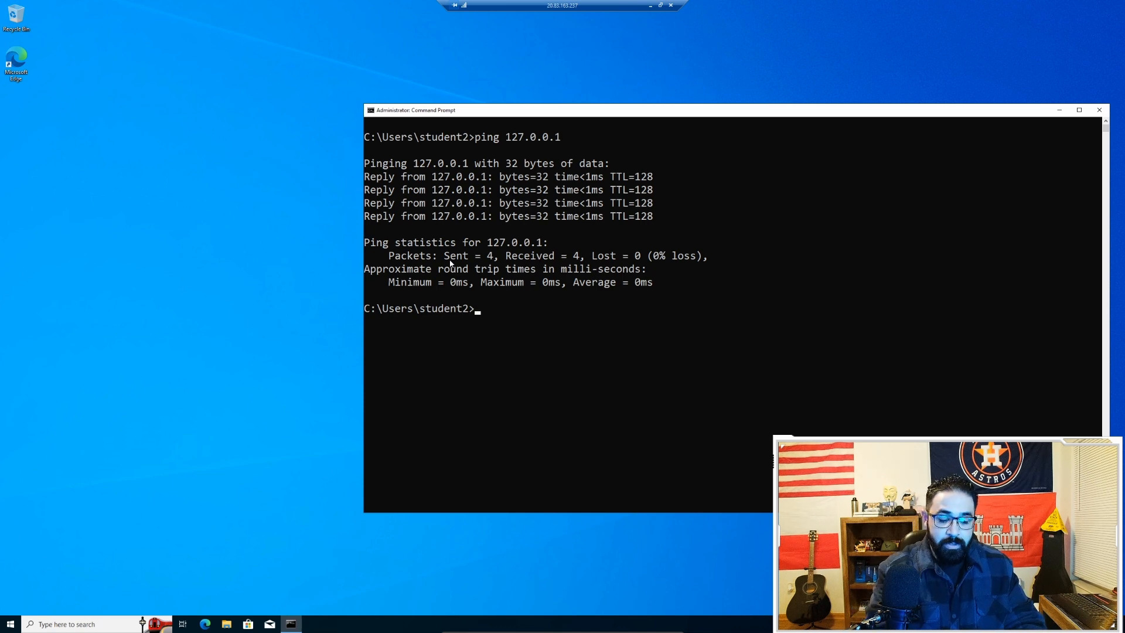
text(ping)
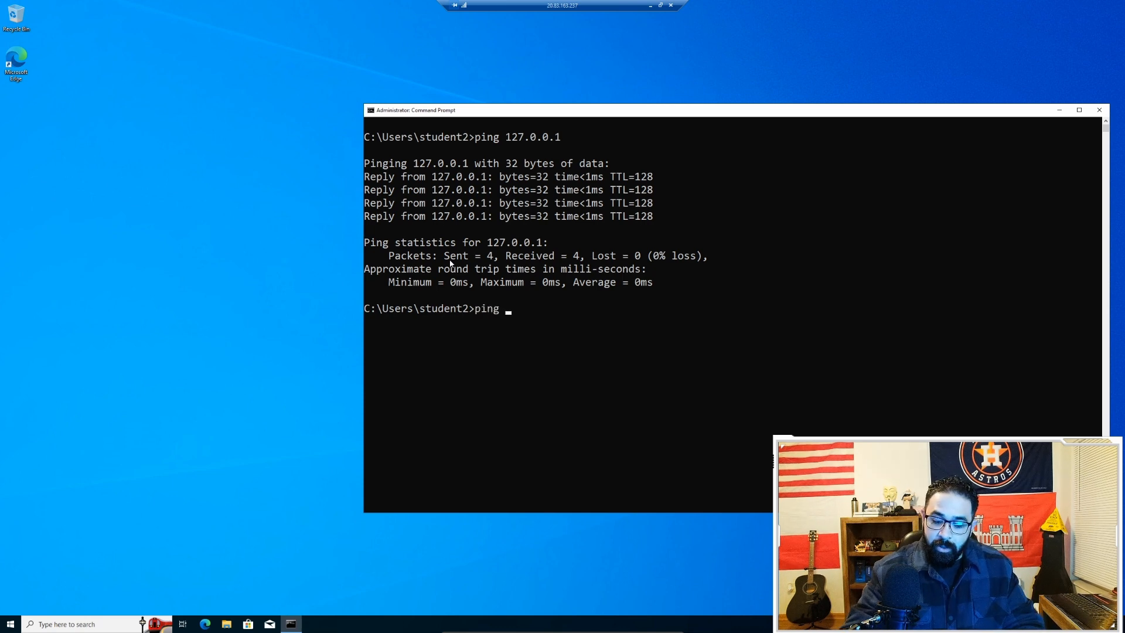
text( 127.0.0.2)
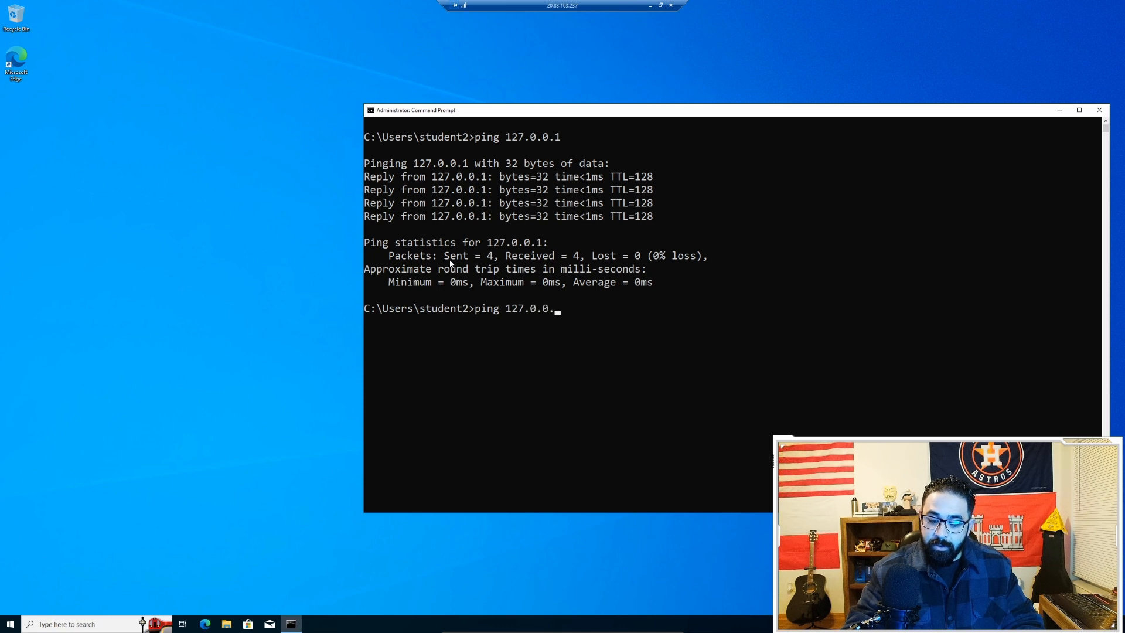
key(Return)
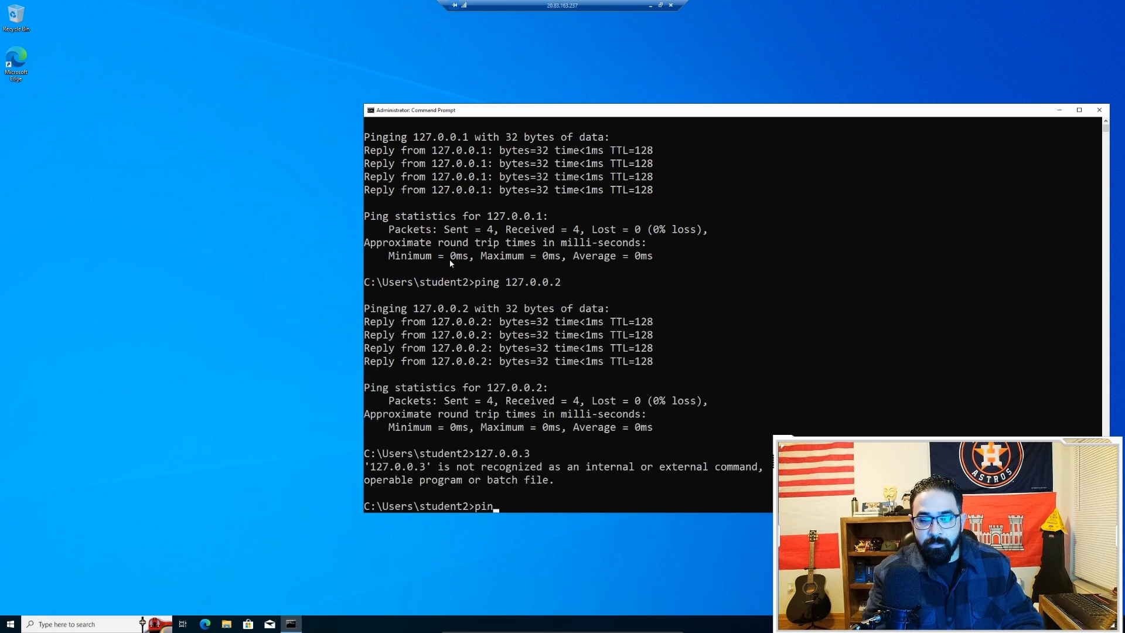
text(g )
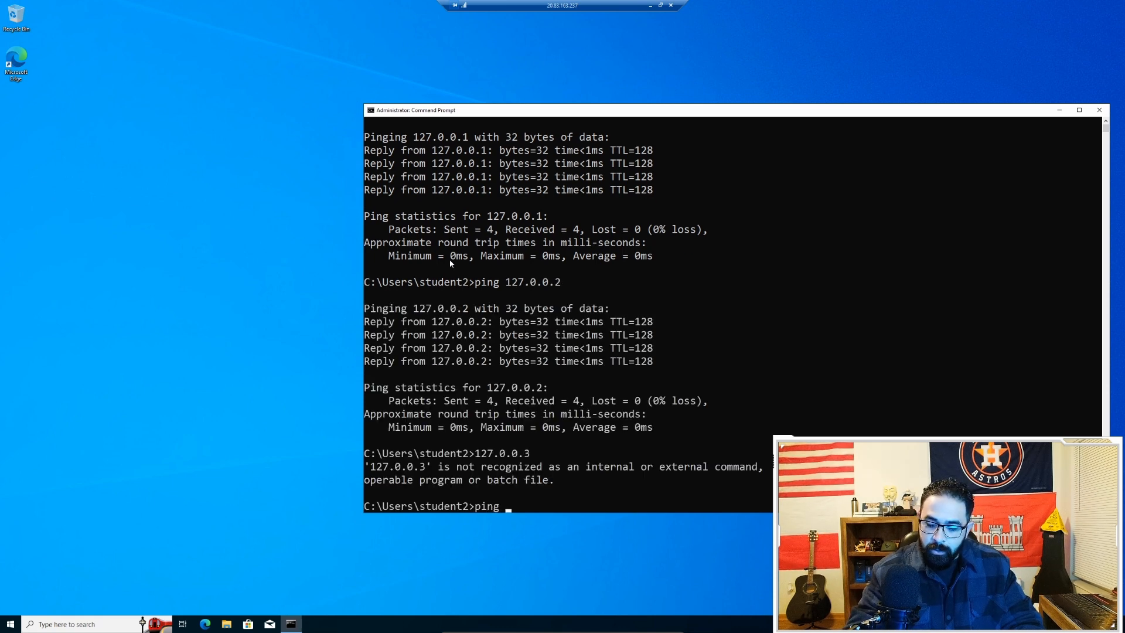
text(127.0.0.3)
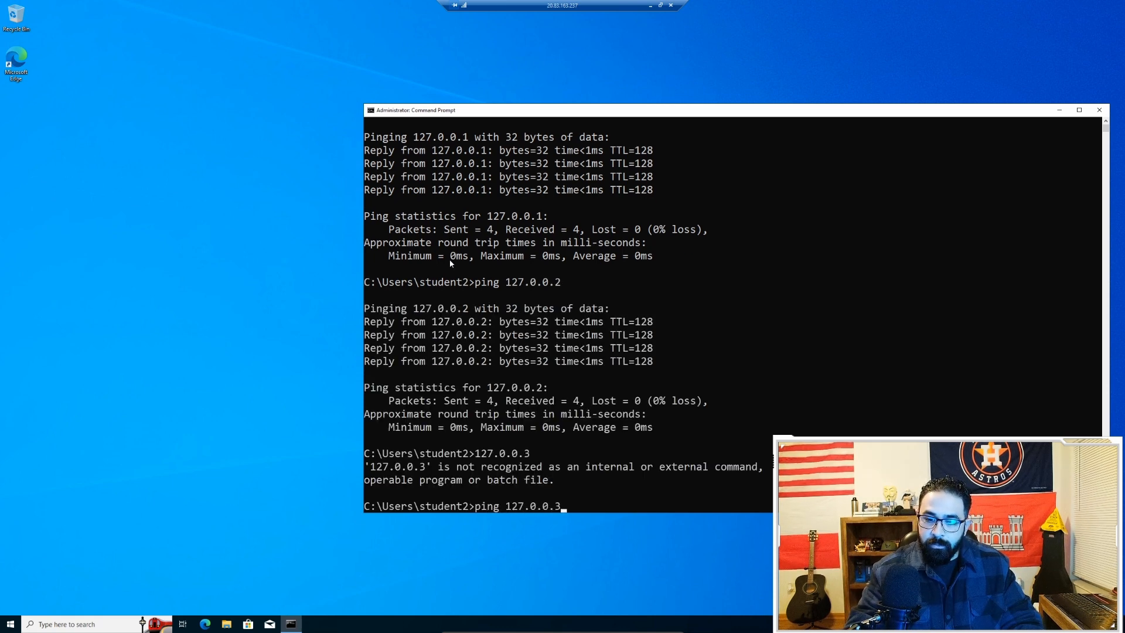
key(Return)
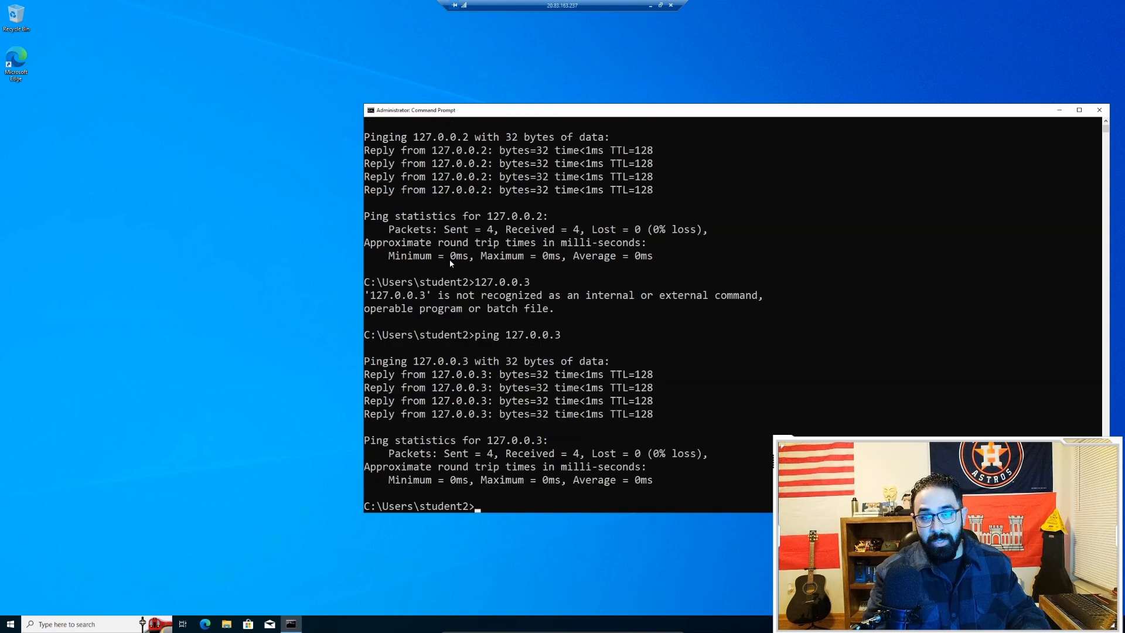
text(cls)
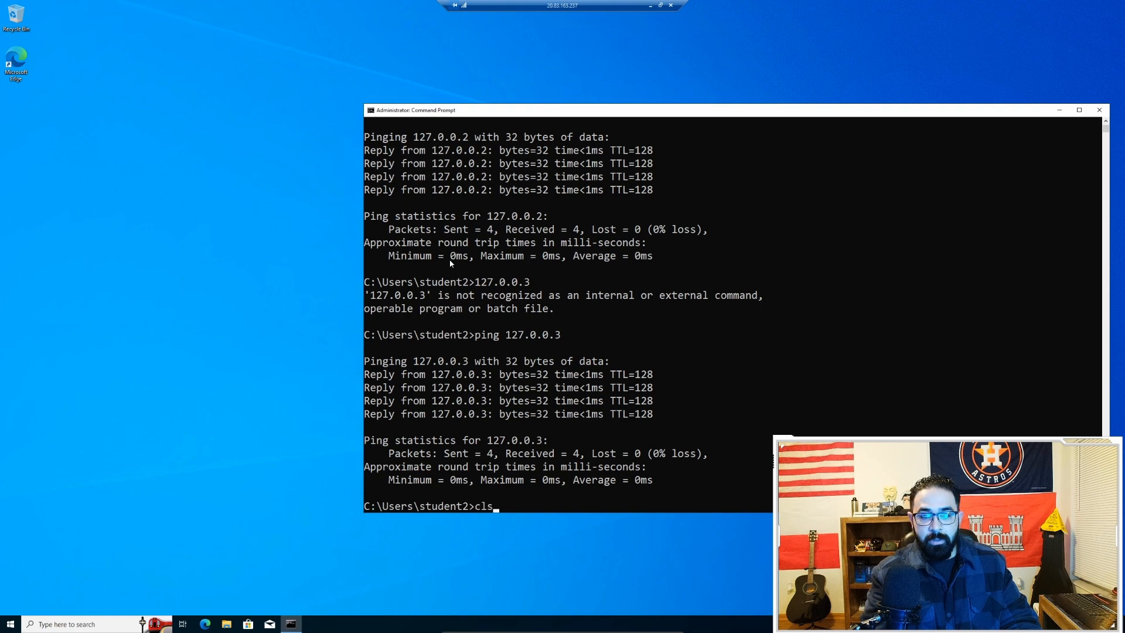
key(Return)
text(ping w)
text(ww.google.com)
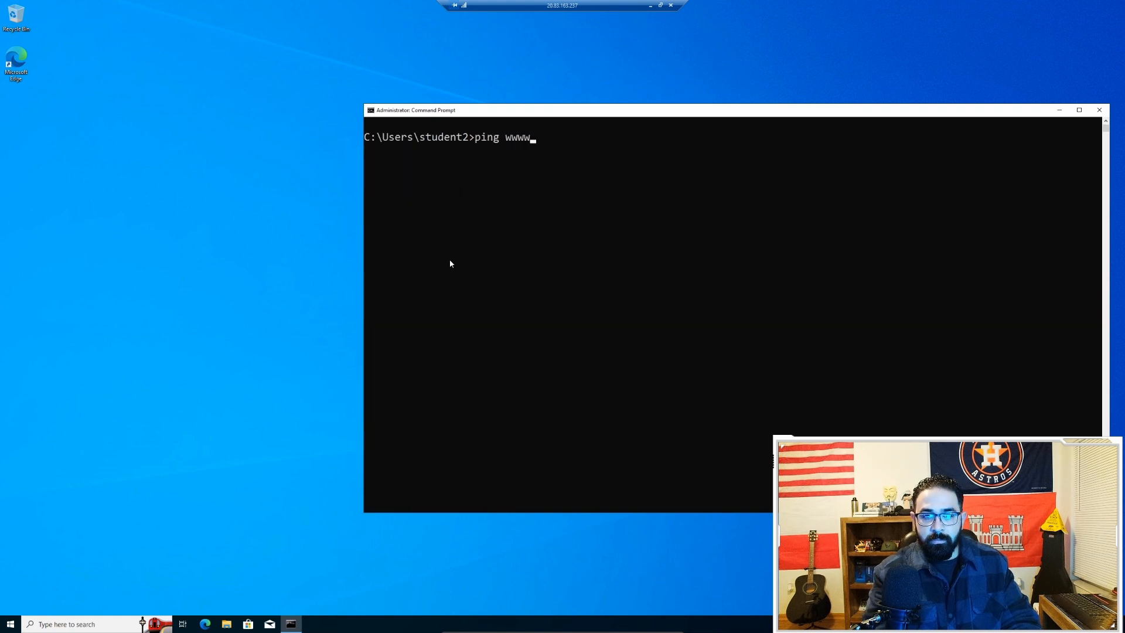
key(Return)
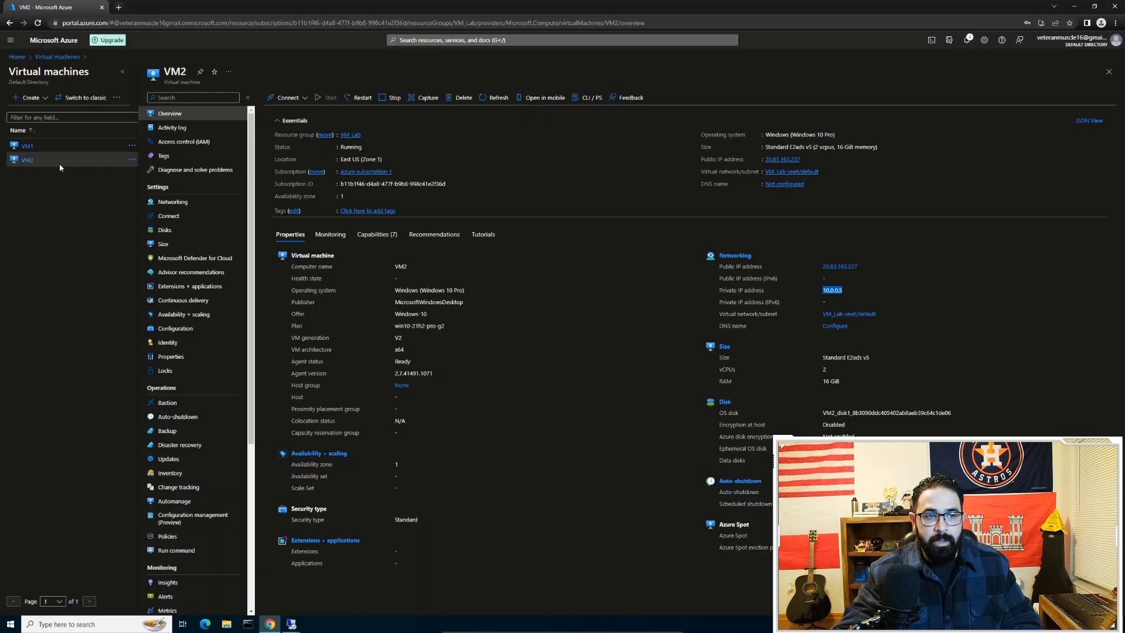
- Look up VM1's private IP address in the Azure portal and ping it, 10.0.0.4, from VM2's Command Prompt
click(27, 147)
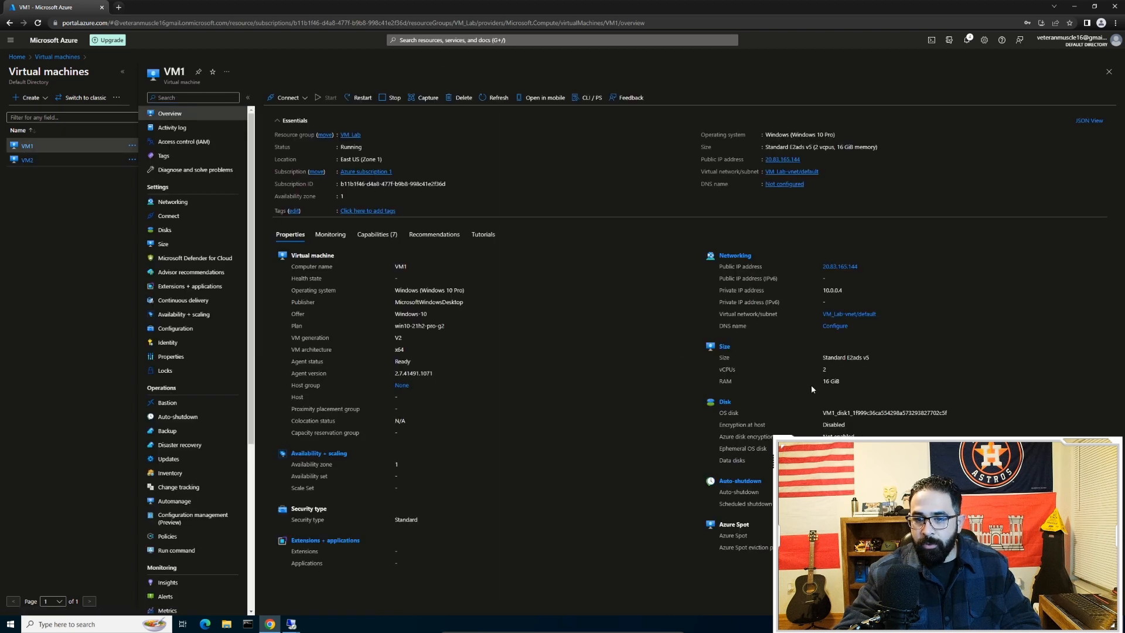
drag(822, 290, 834, 290)
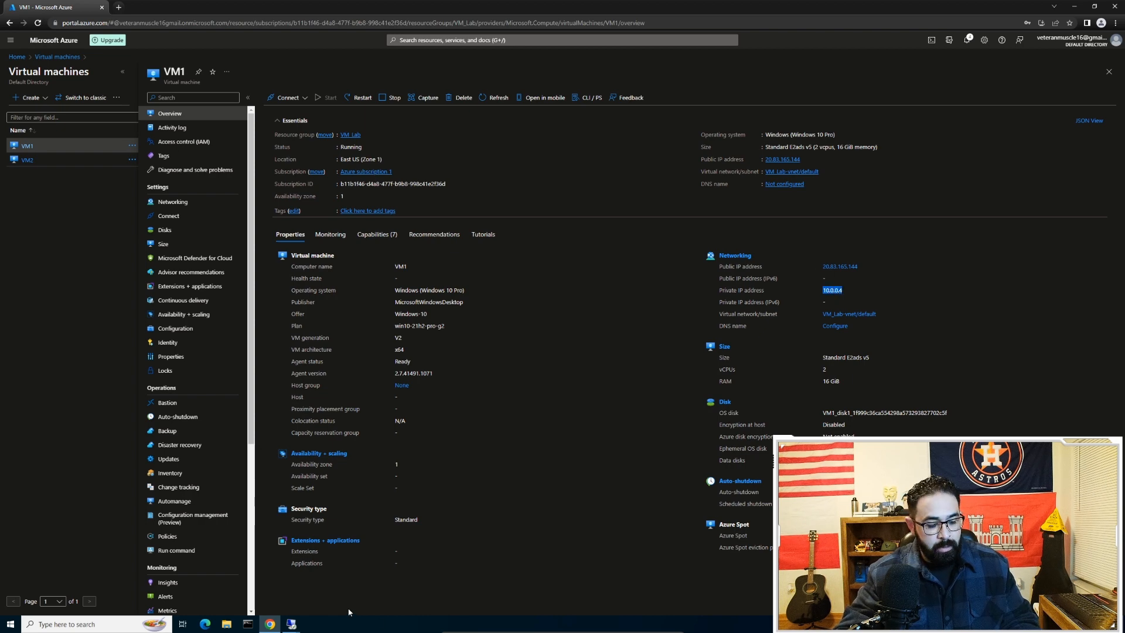
key(alt+Tab)
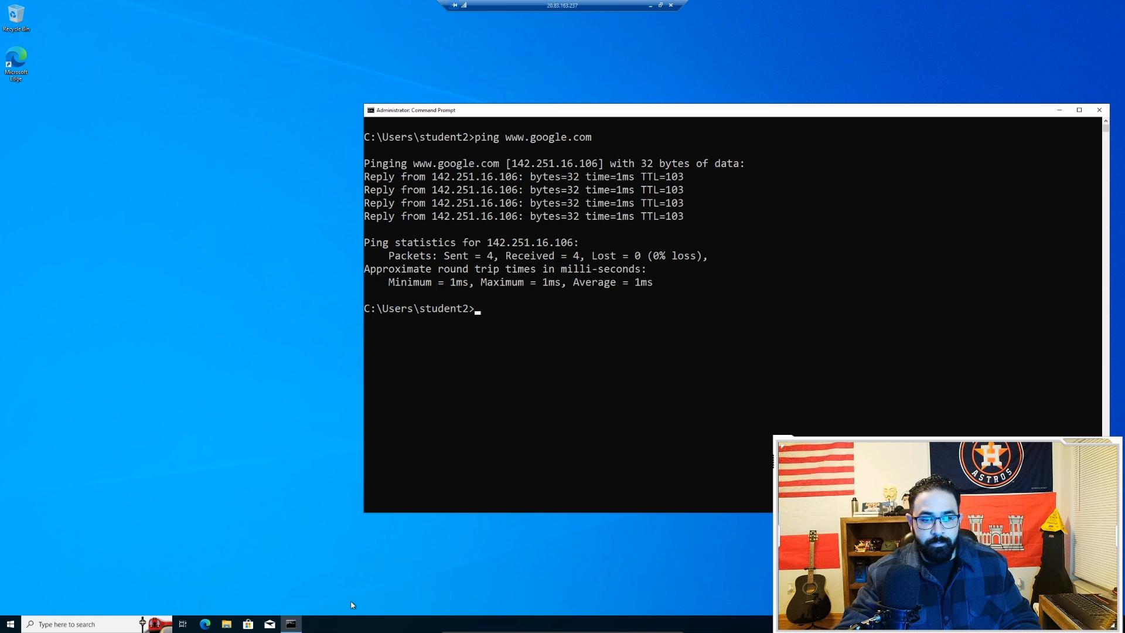
text(ping)
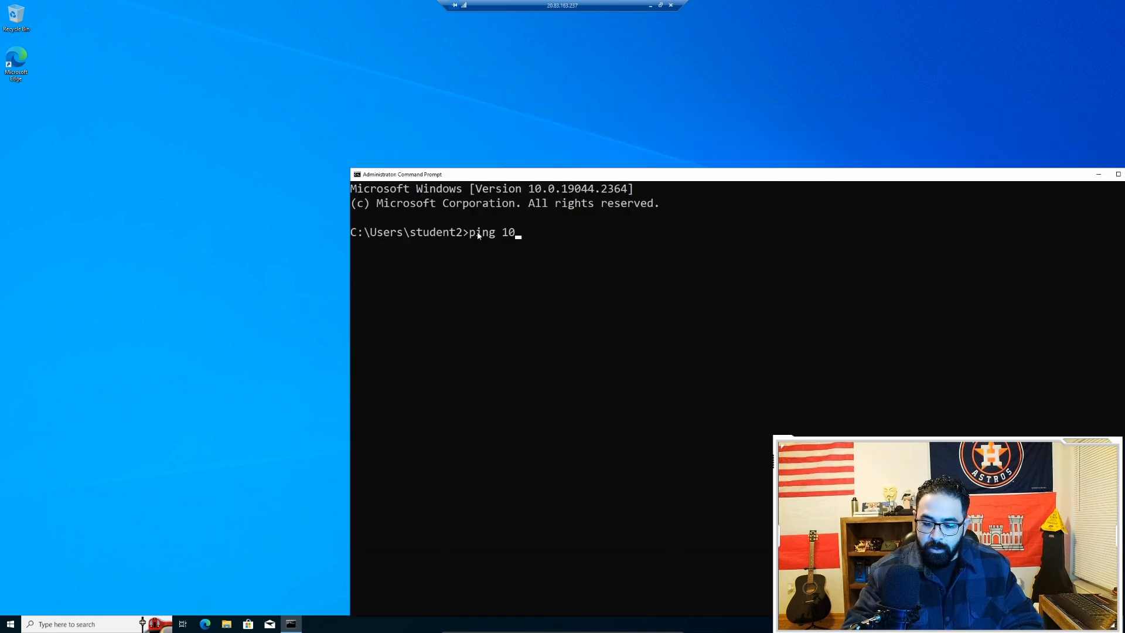
text(.0.0.4)
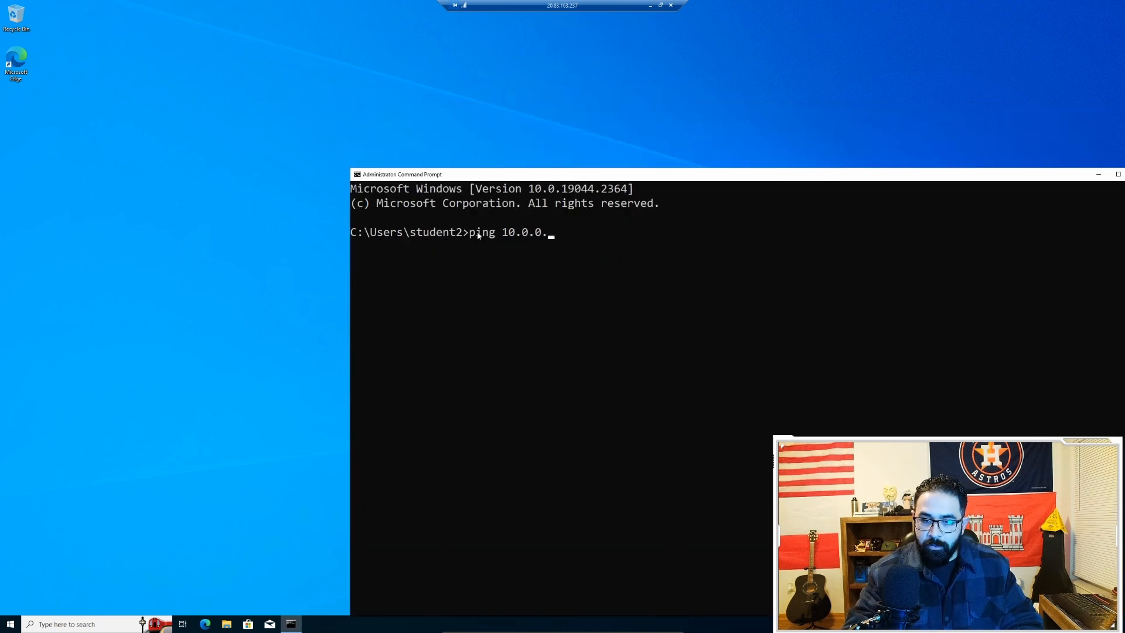
key(Return)
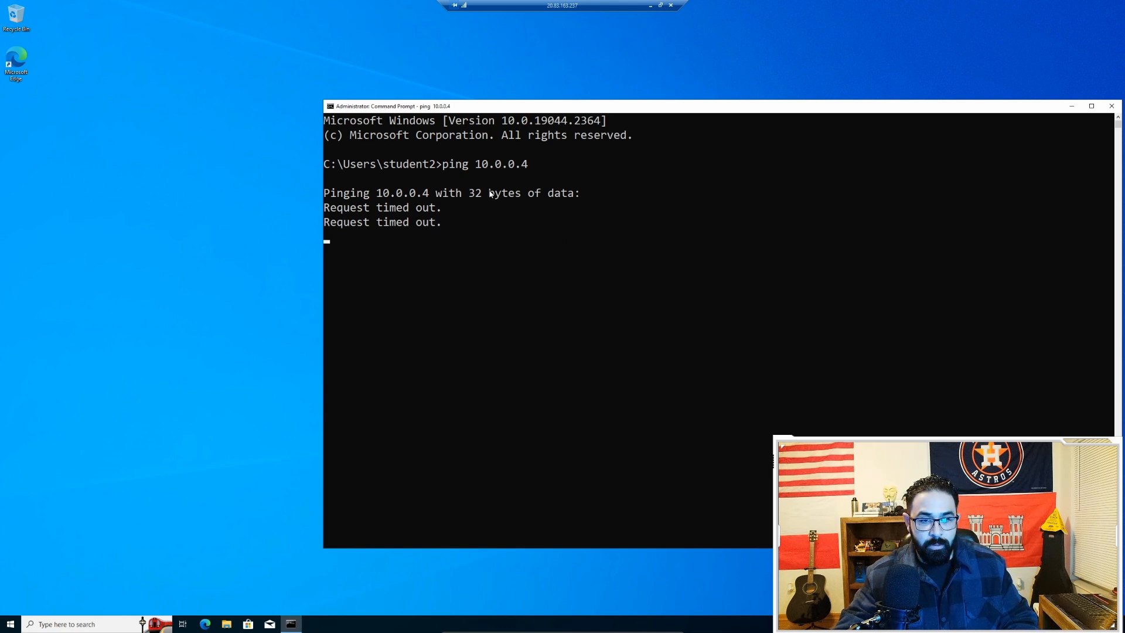
- Stop the running ping on VM2 and clear the Command Prompt with cls
key(ctrl+c)
text(cls)
key(Return)
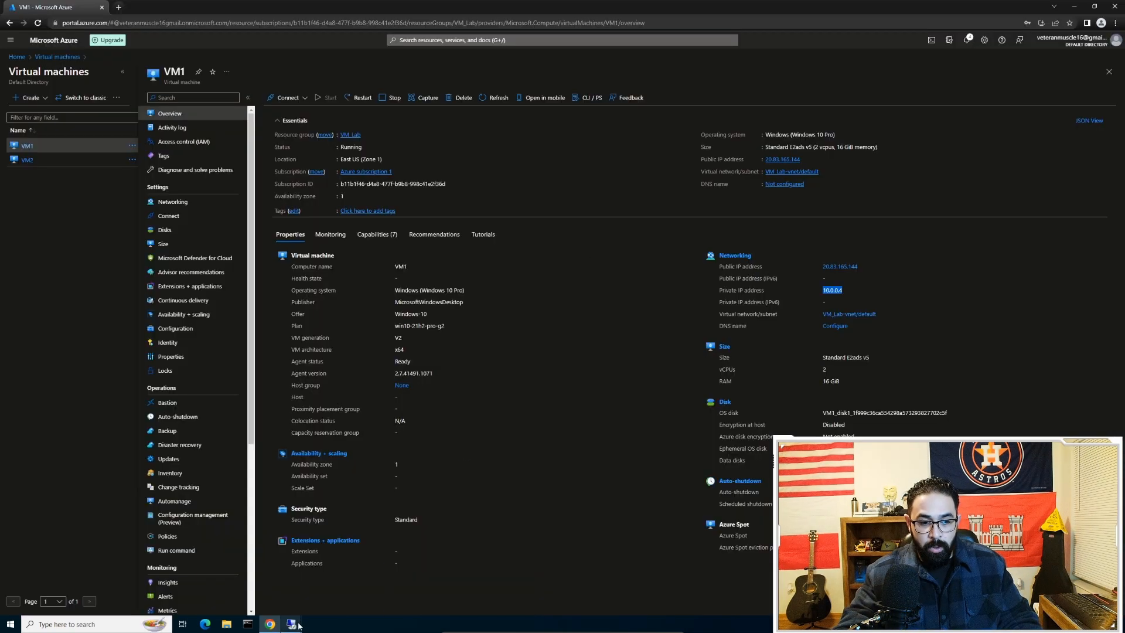
- In the VM1 session, open Windows Defender Firewall with Advanced Security and show the inbound rules sorted by protocol
mouse_move(298, 626)
click(246, 580)
click(58, 625)
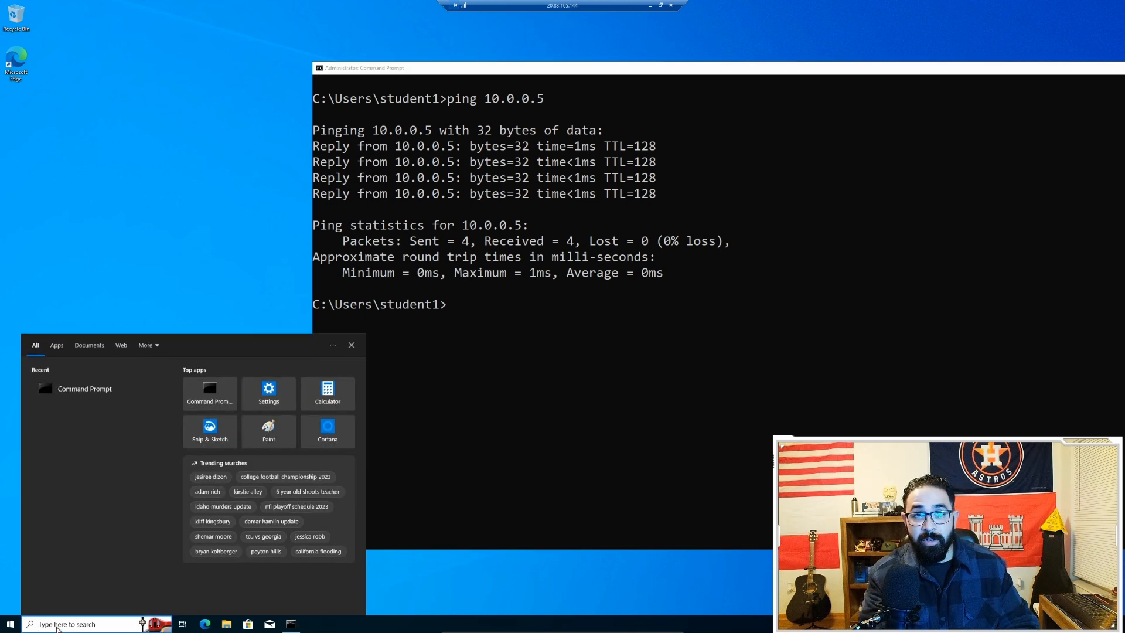
text(fir)
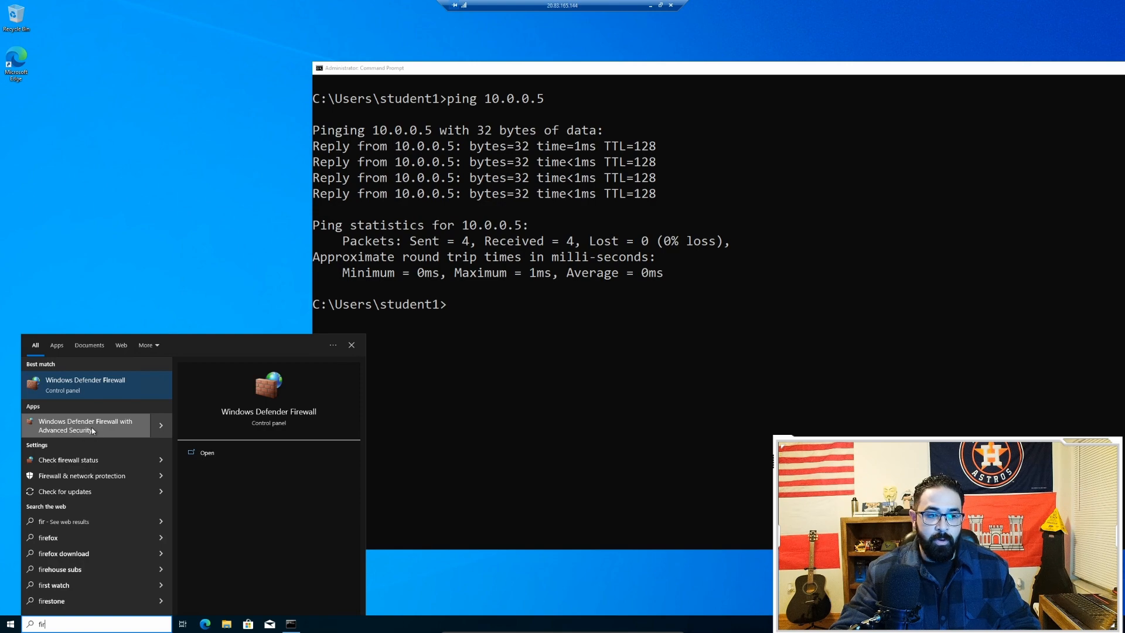
click(112, 430)
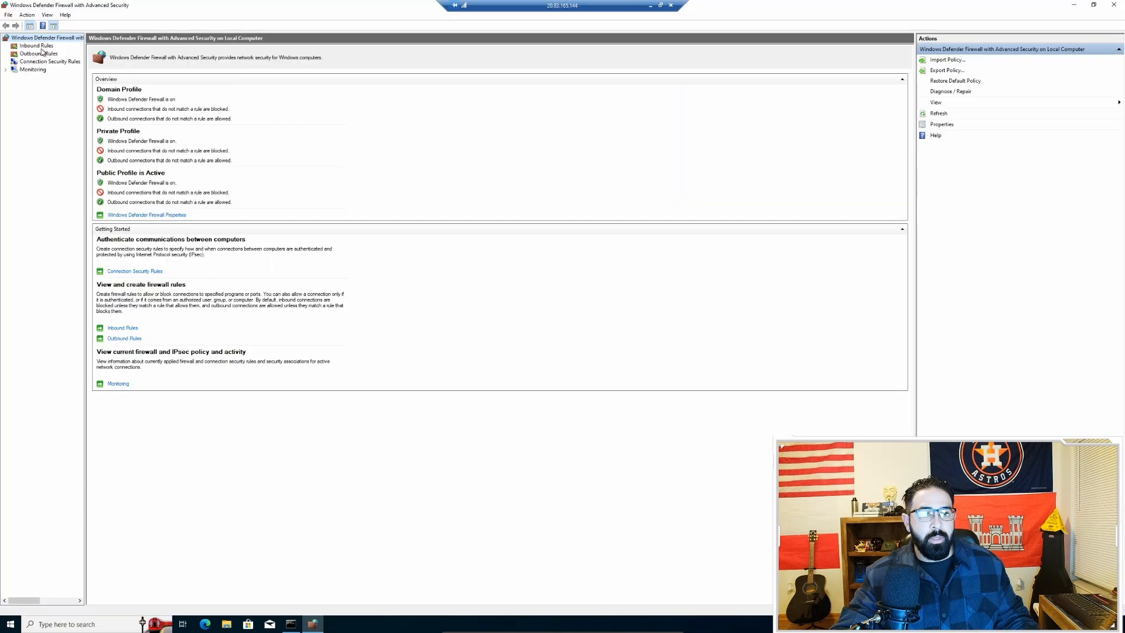
click(36, 46)
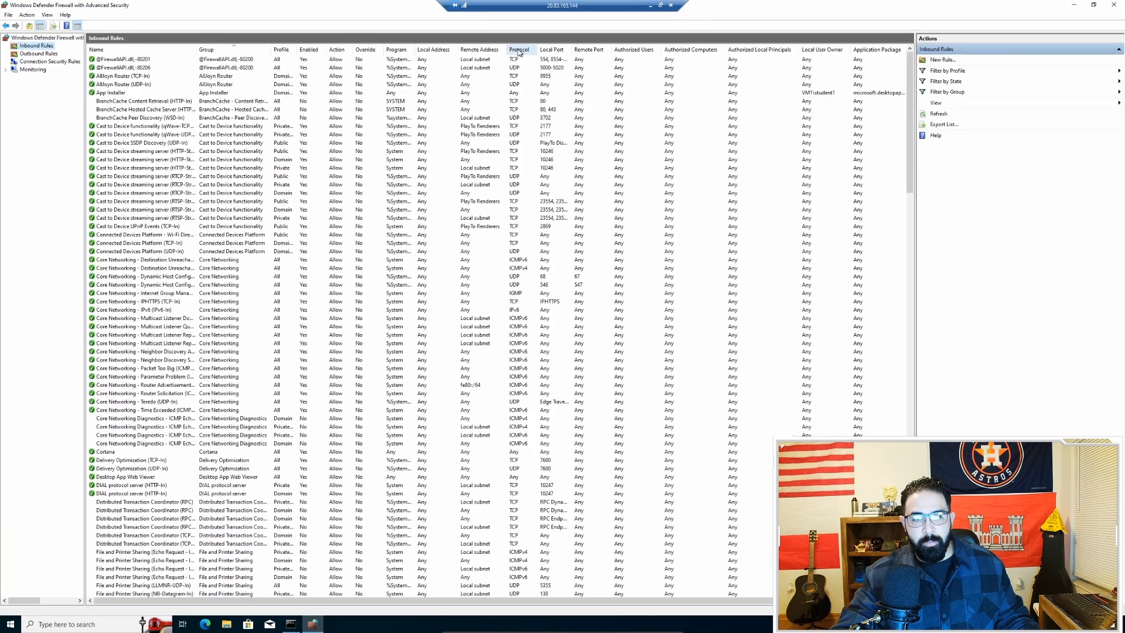
click(518, 50)
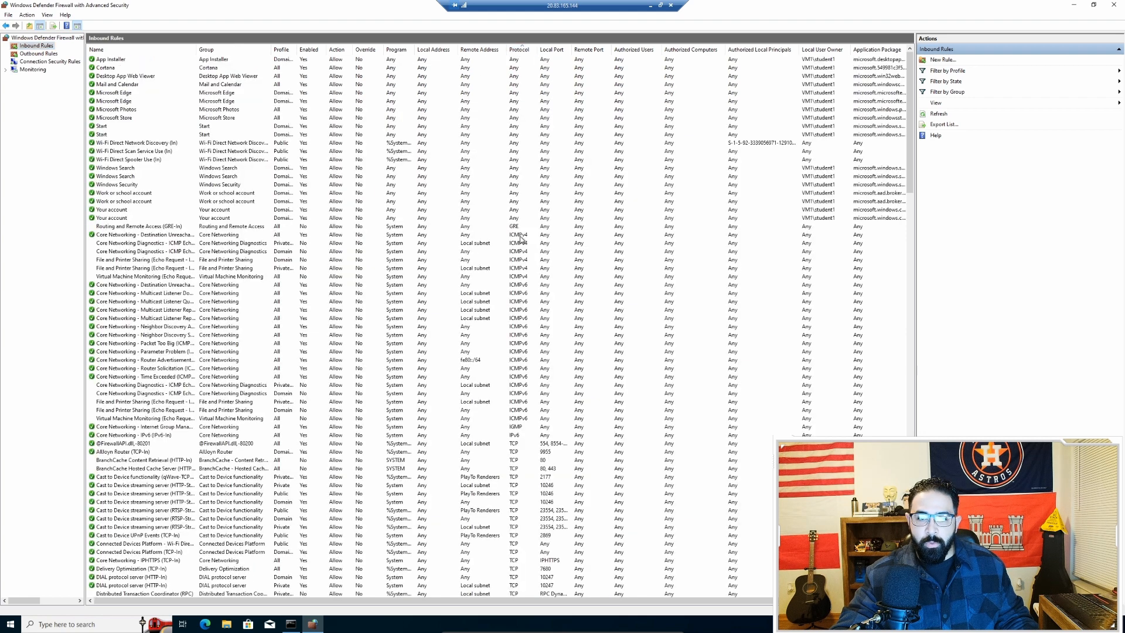
- Enable VM1's Private and Domain profile inbound rules named Core Networking Diagnostics - ICMP Echo Request (ICMPv4-In)
right_click(210, 245)
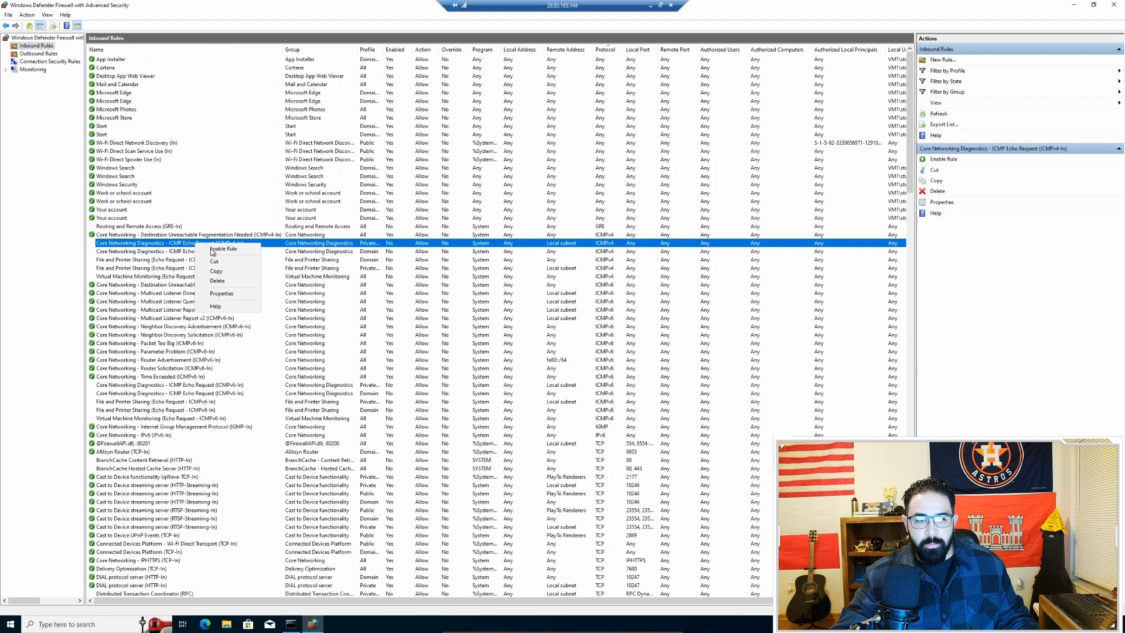
click(212, 249)
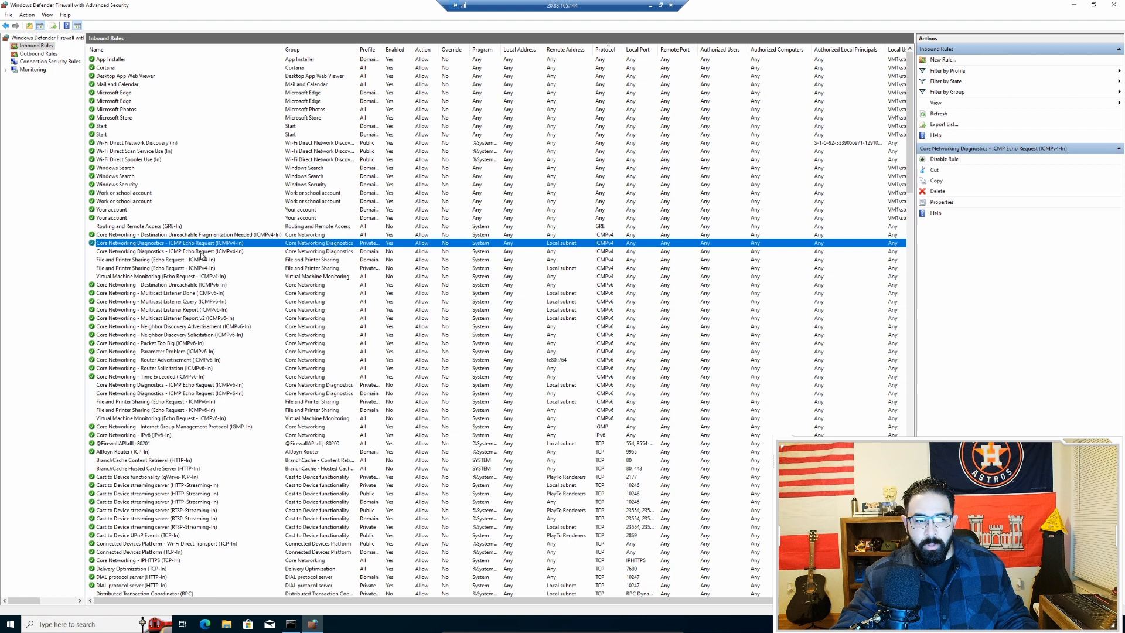
right_click(214, 253)
click(217, 259)
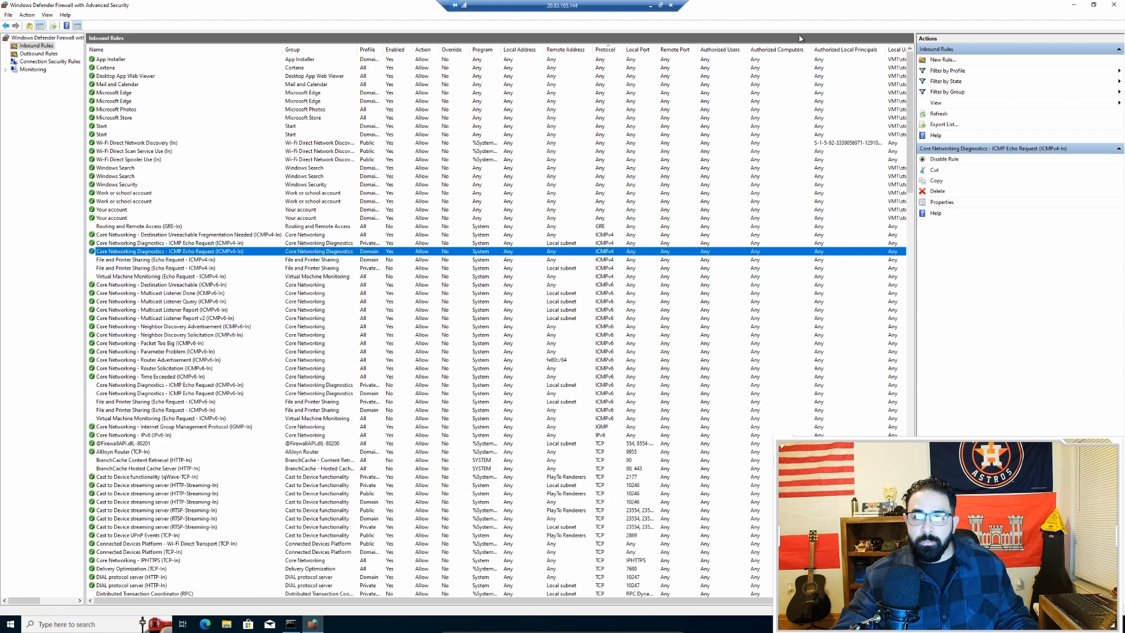
- Return to the VM2 session and ping VM1's private address 10.0.0.4 again by recalling the earlier command
click(651, 6)
mouse_move(288, 628)
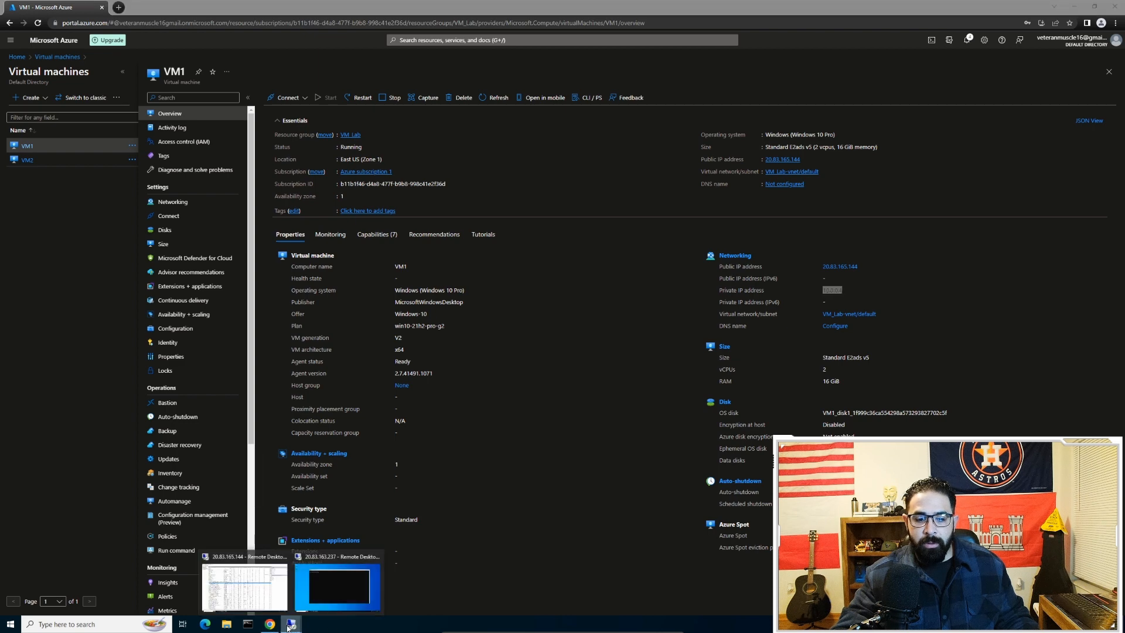
click(336, 589)
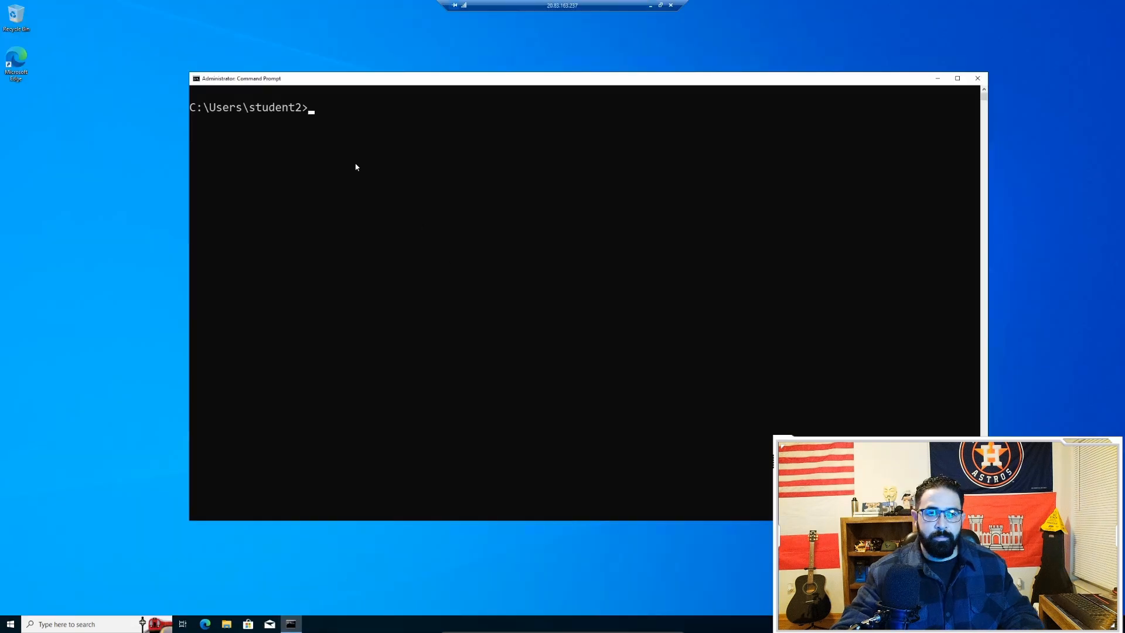
text(cls)
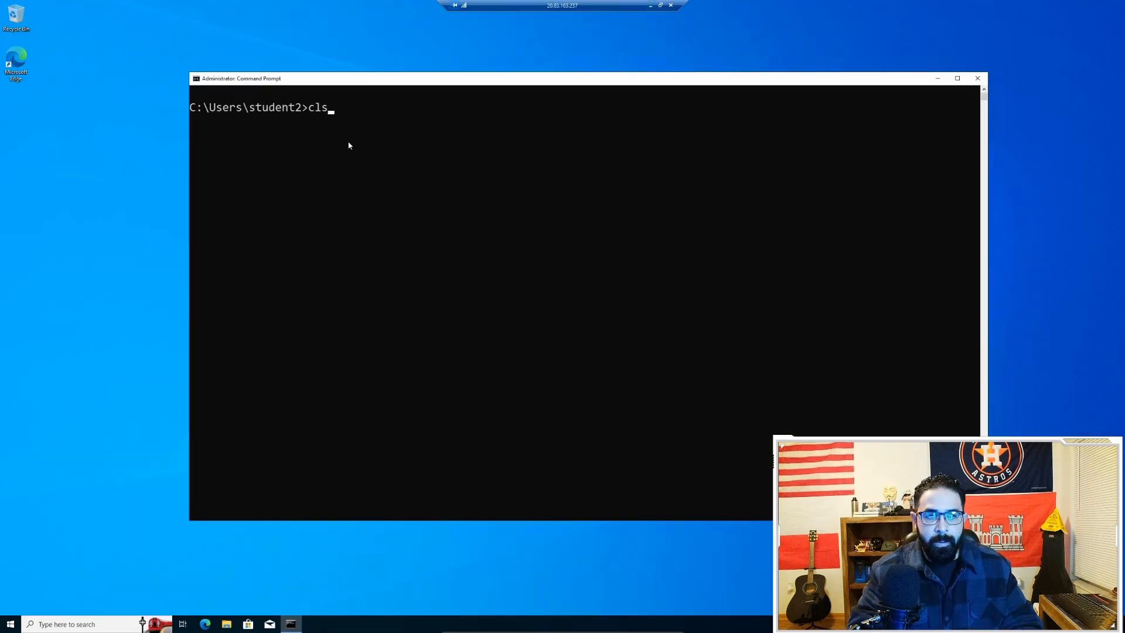
key(Up)
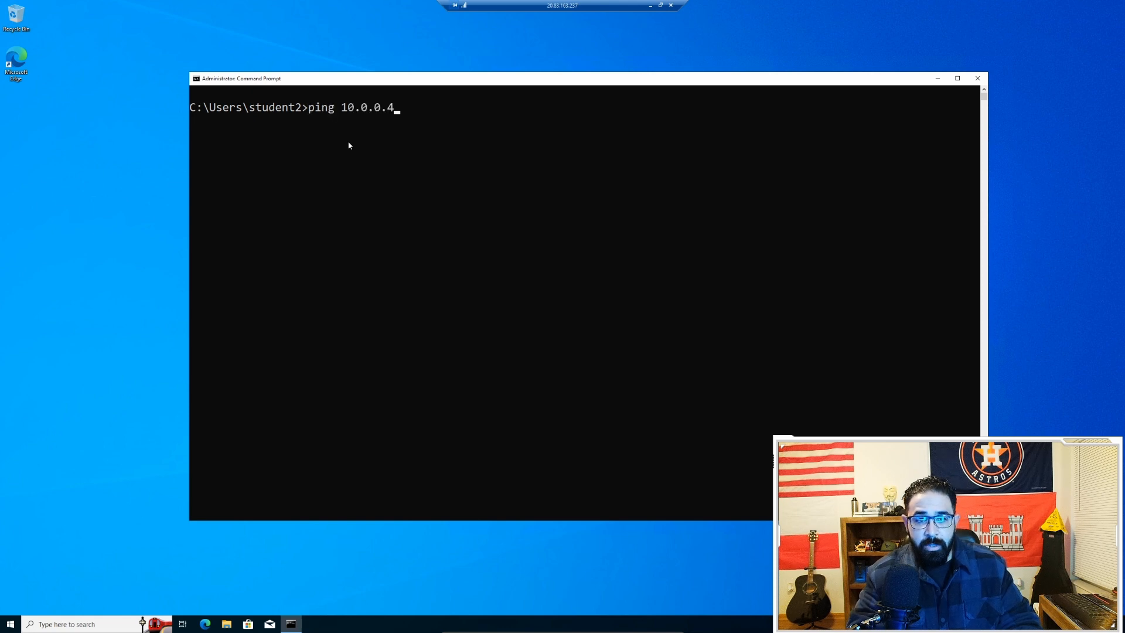
key(Return)
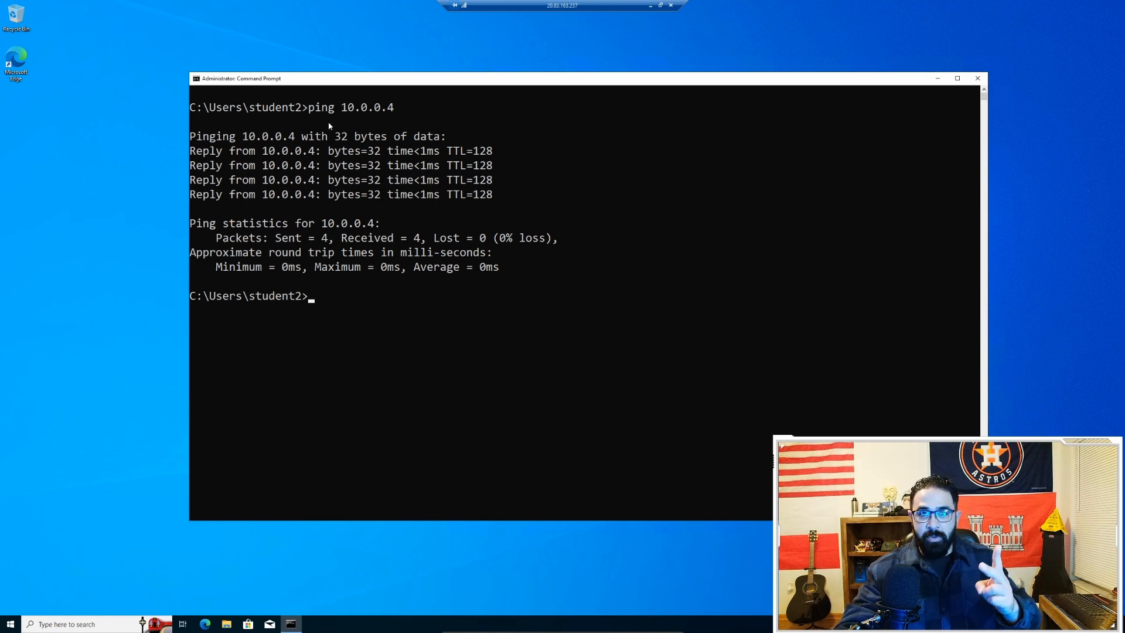
- Open Windows Defender Firewall with Advanced Security on VM2 and show its inbound rules sorted by protocol
click(73, 624)
click(105, 388)
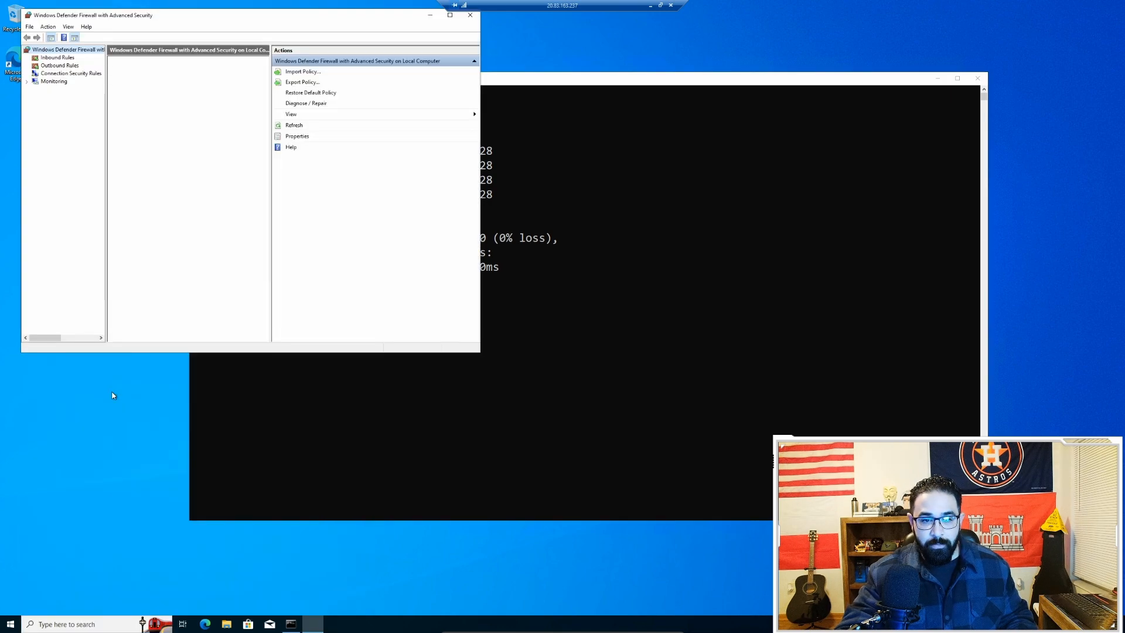
click(66, 57)
double_click(189, 17)
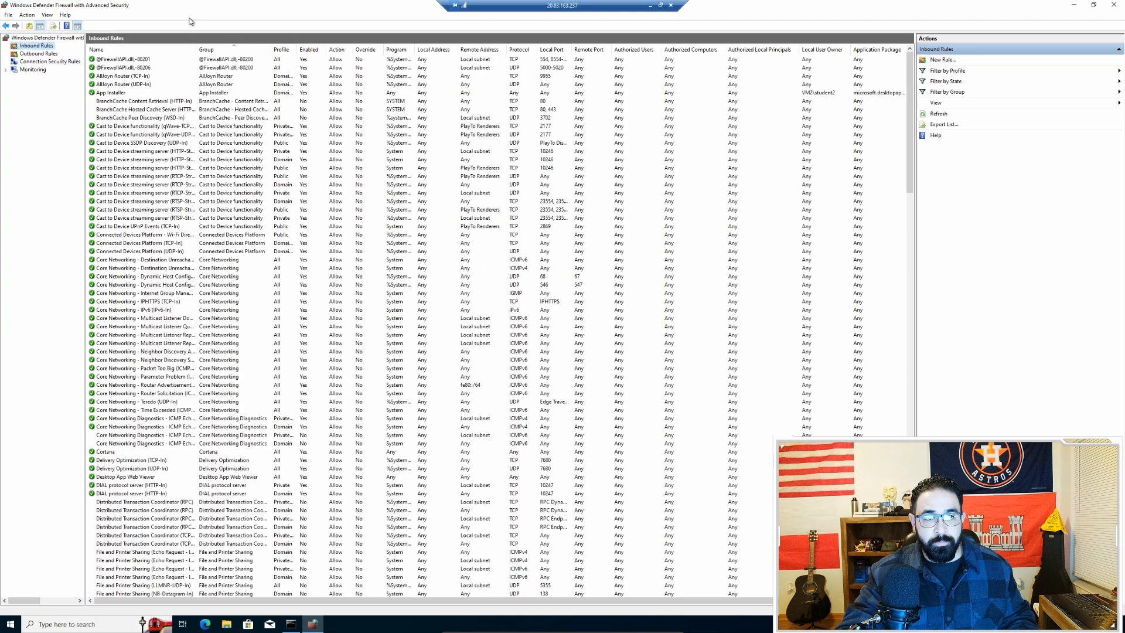
click(517, 50)
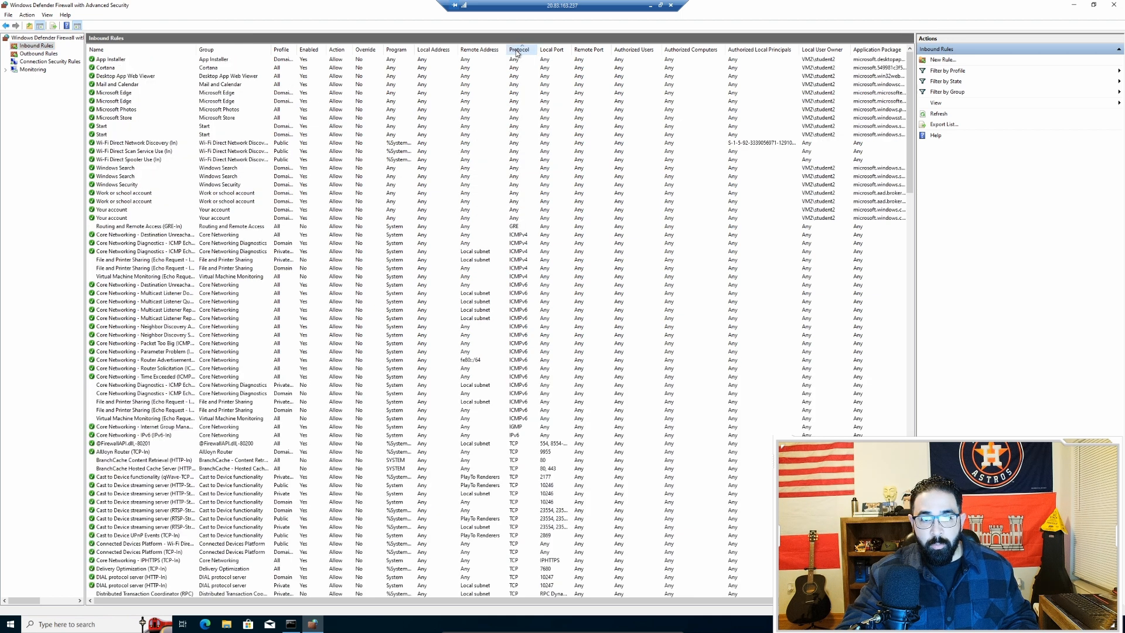
- Disable VM2's Domain and Private profile inbound rules named Core Networking Diagnostics - ICMP Echo Request (ICMPv4-In), and close the firewall console
click(523, 242)
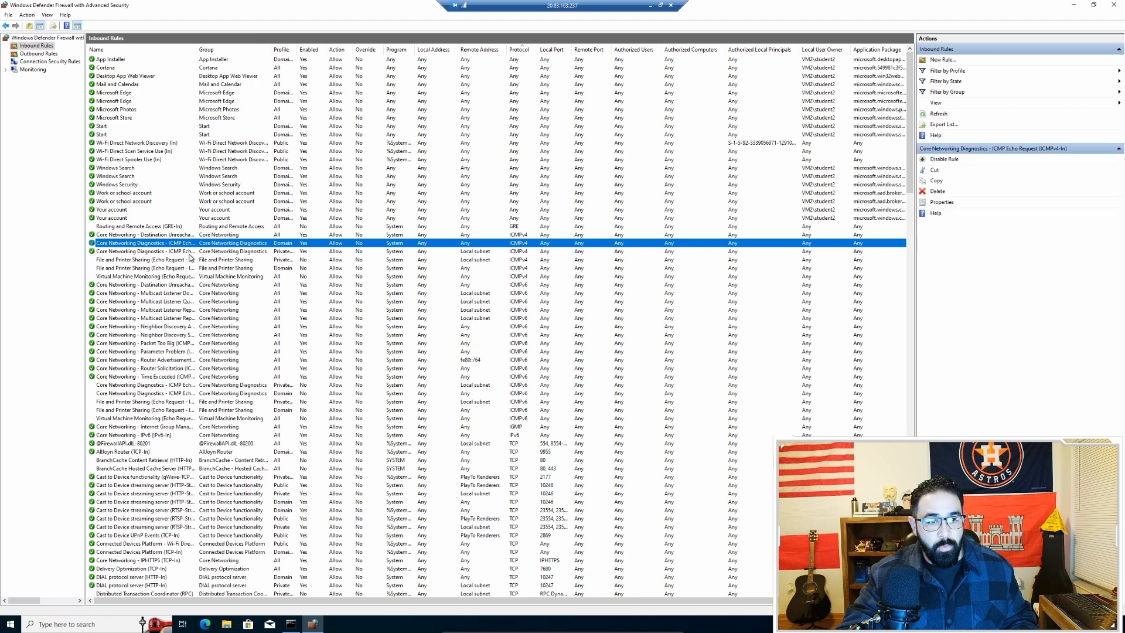
double_click(197, 50)
right_click(170, 243)
click(169, 252)
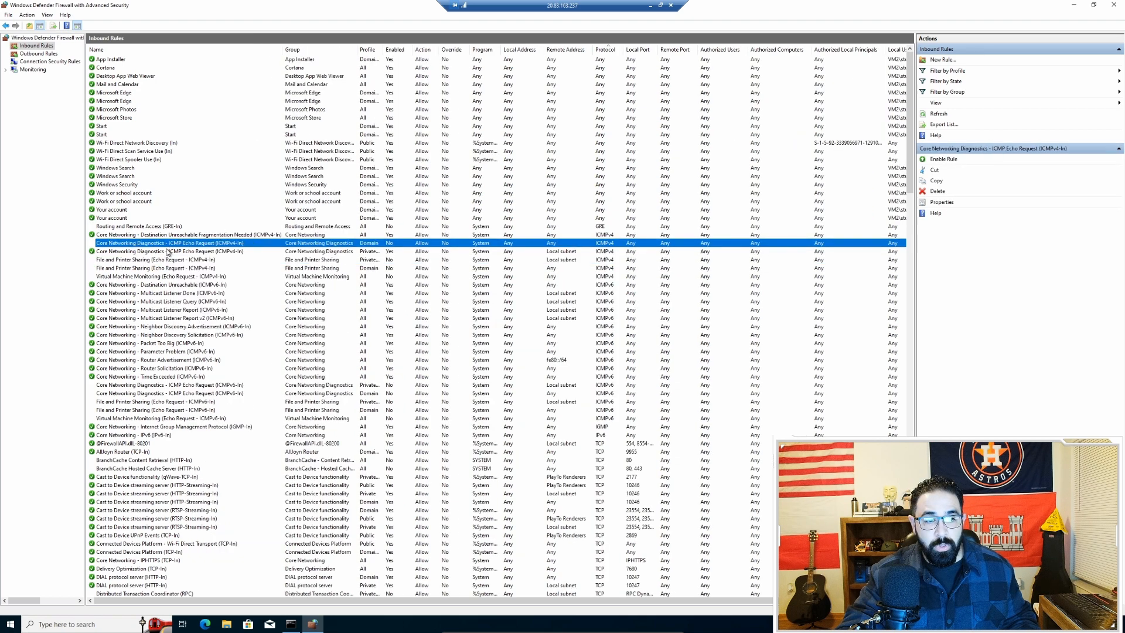
right_click(169, 252)
click(195, 258)
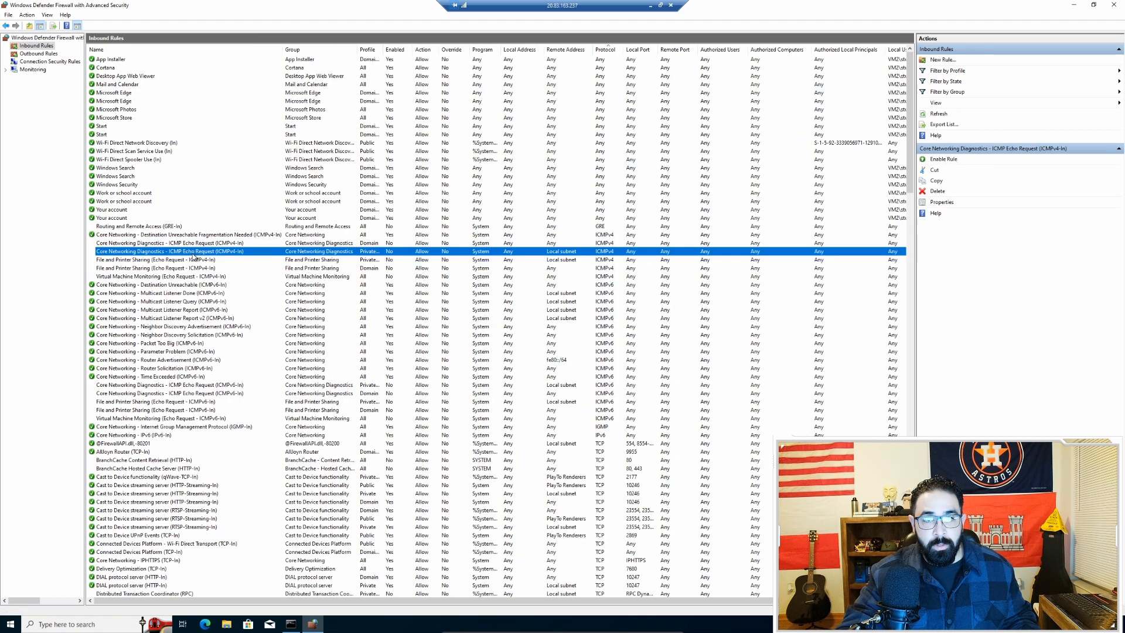
click(1113, 6)
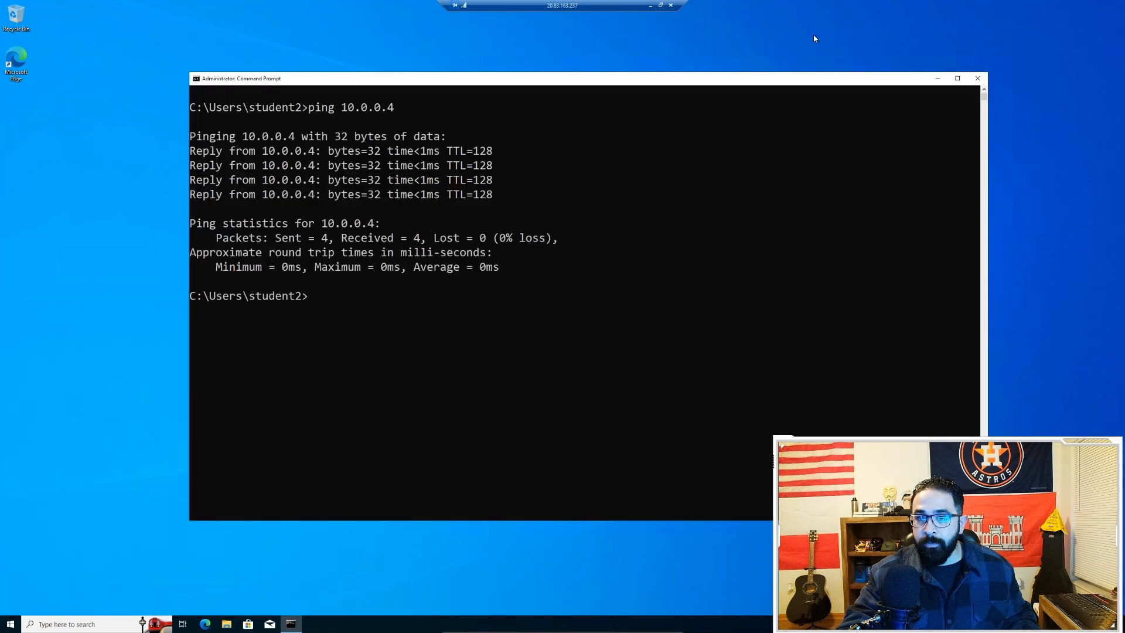
- Disconnect VM2's Remote Desktop session and bring up the VM1 session
click(671, 6)
click(590, 332)
click(290, 621)
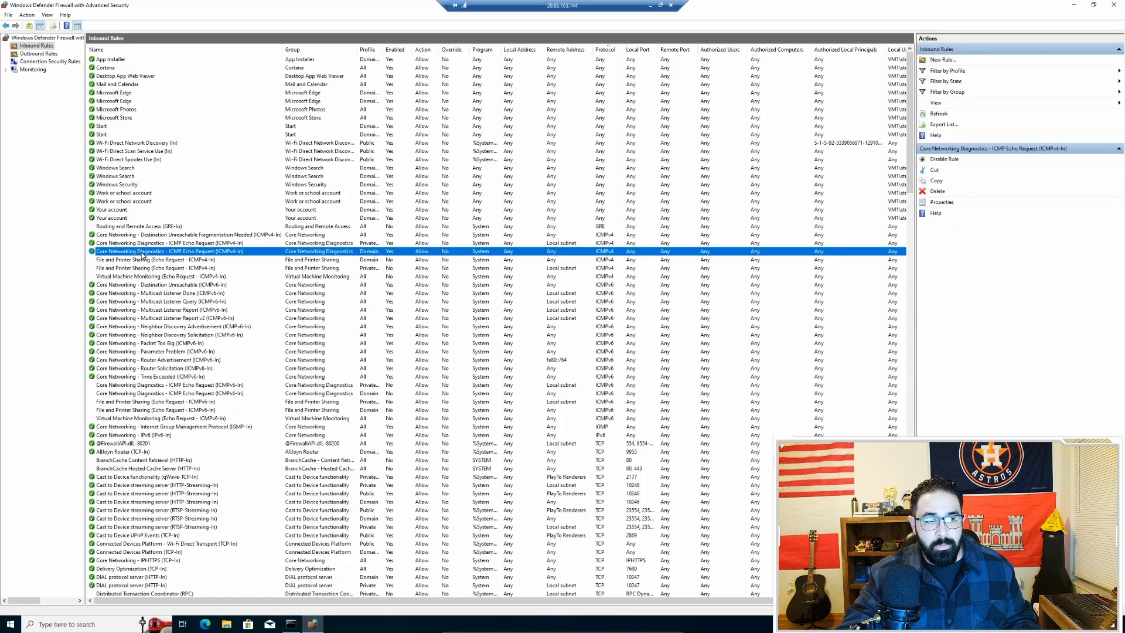
- Disable VM1's Private and Domain Core Networking Diagnostics - ICMP Echo Request (ICMPv4-In) inbound rules, and disconnect its Remote Desktop session
right_click(189, 244)
click(202, 250)
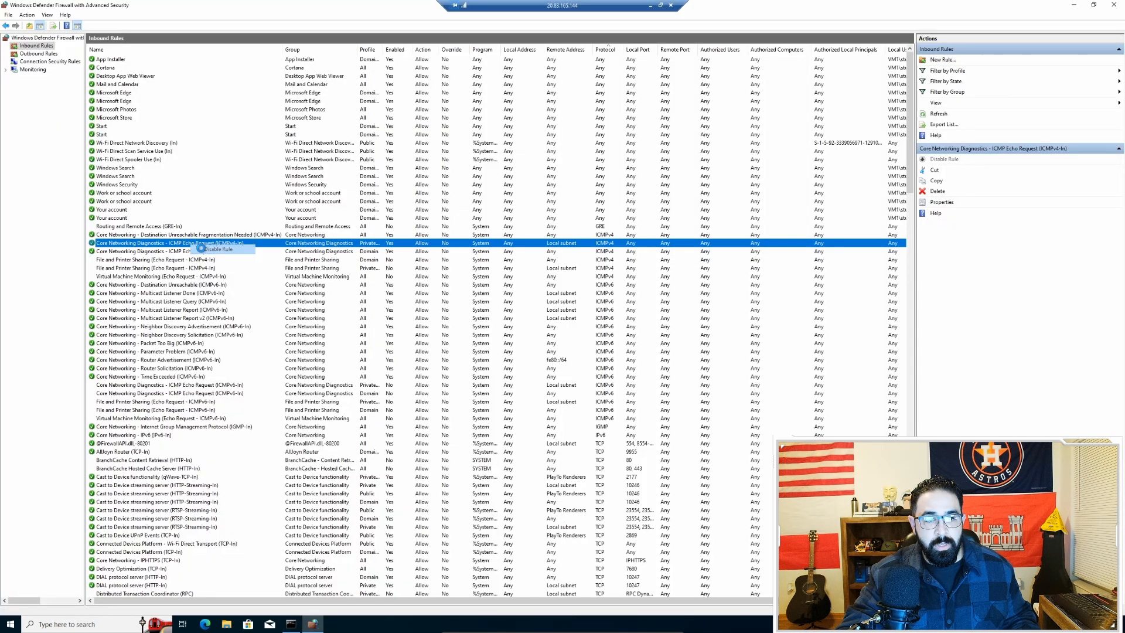
right_click(200, 252)
click(223, 256)
click(671, 6)
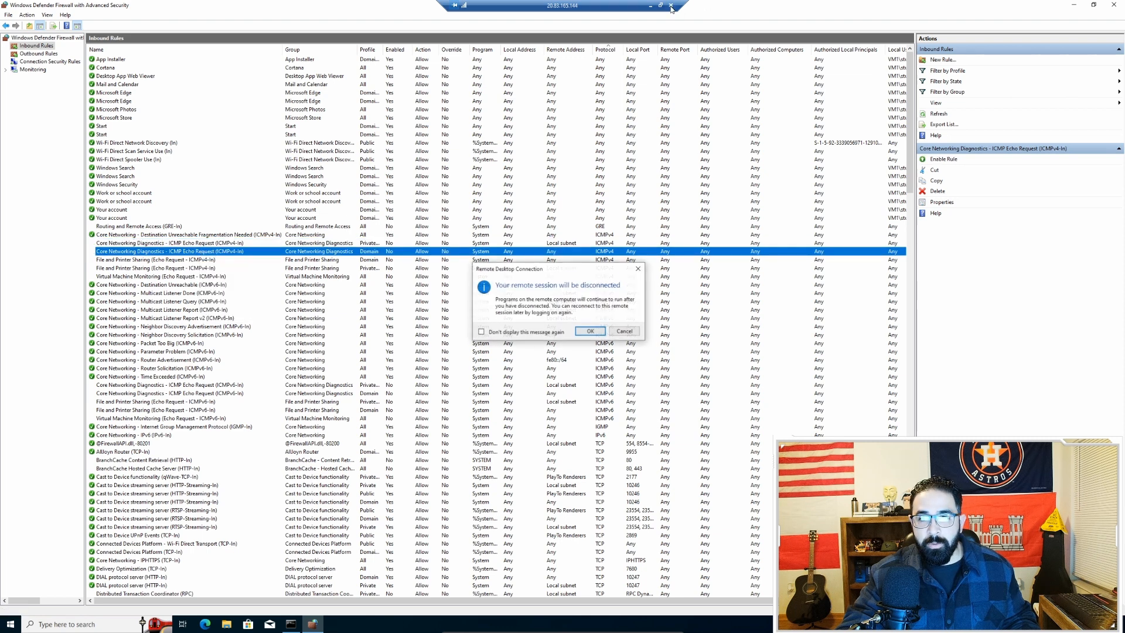
click(591, 332)
- In the Azure portal, delete the VM_Lab resource group with all its resources, confirming with the name vm_lab
click(18, 57)
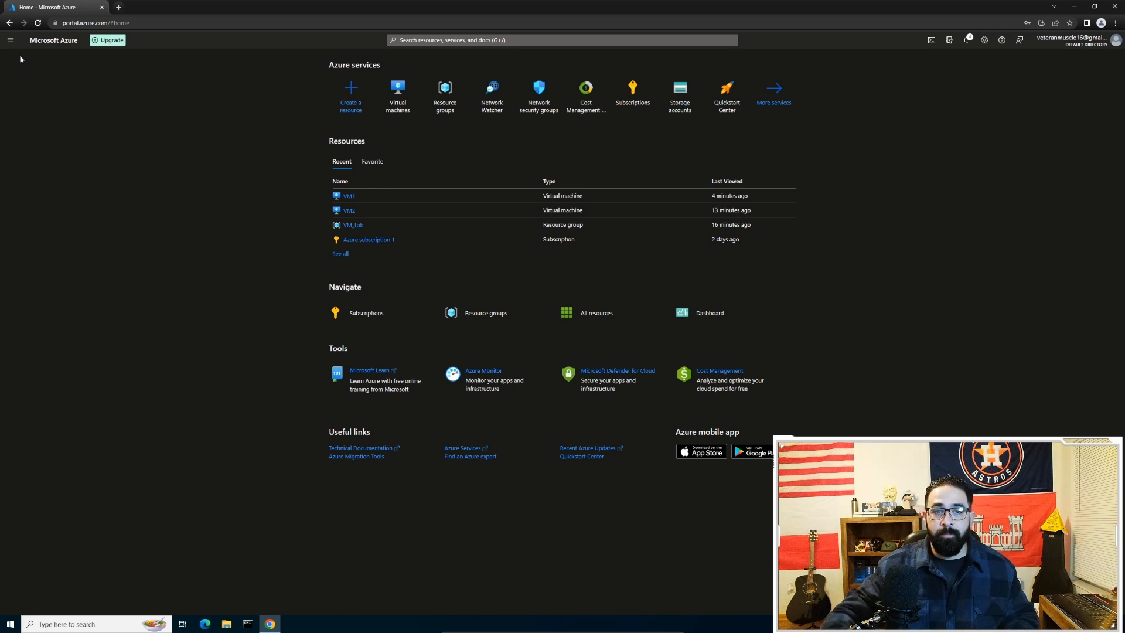
click(452, 105)
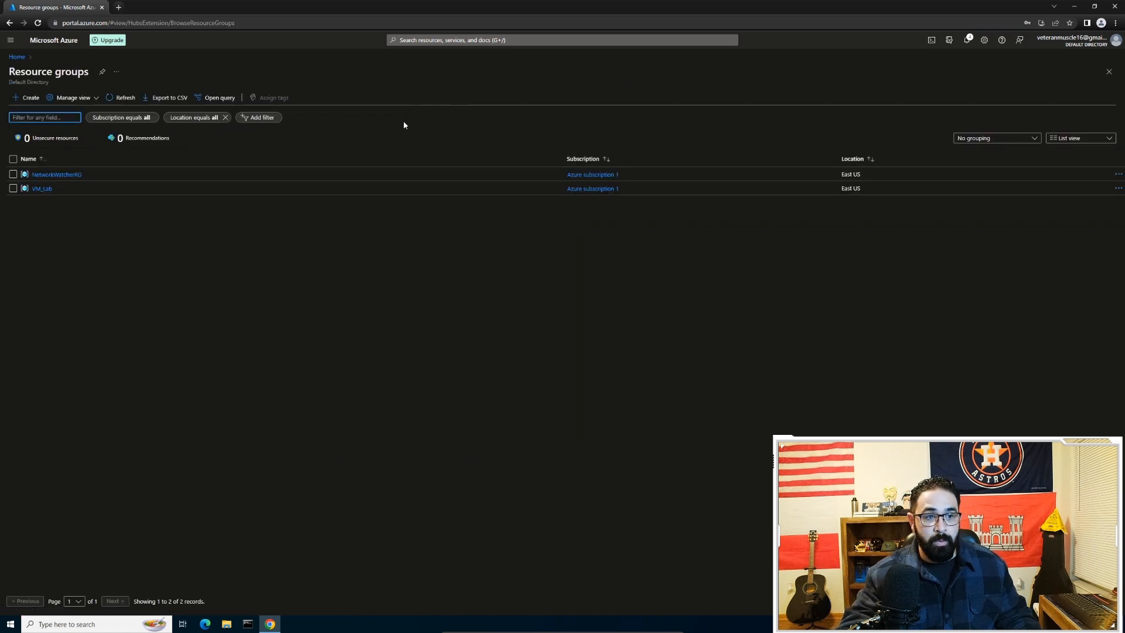
click(46, 189)
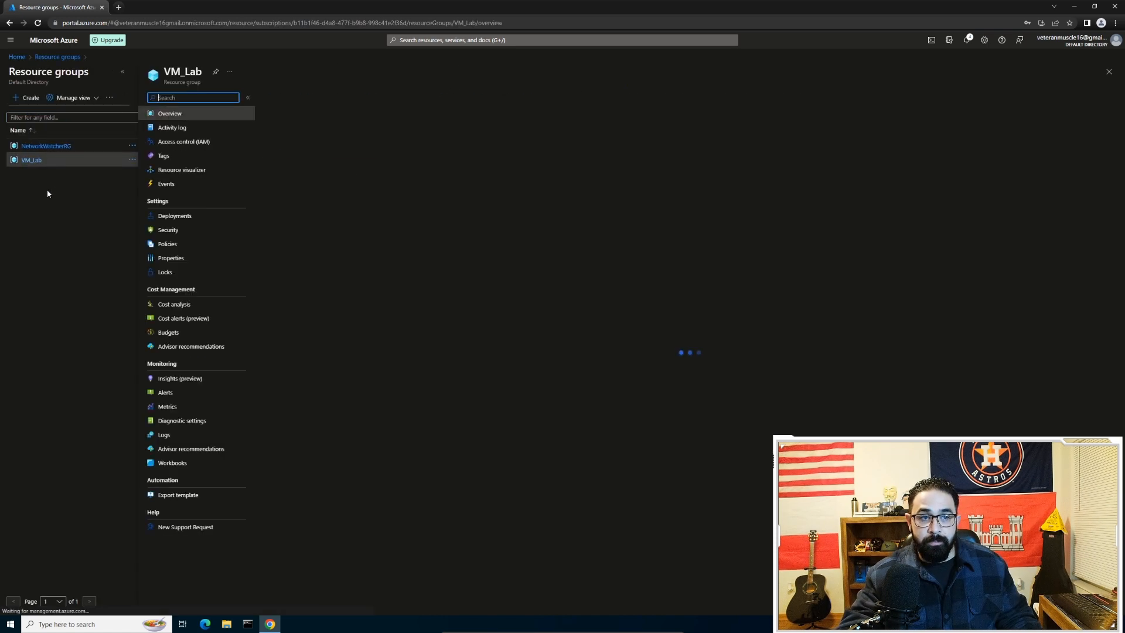
click(399, 98)
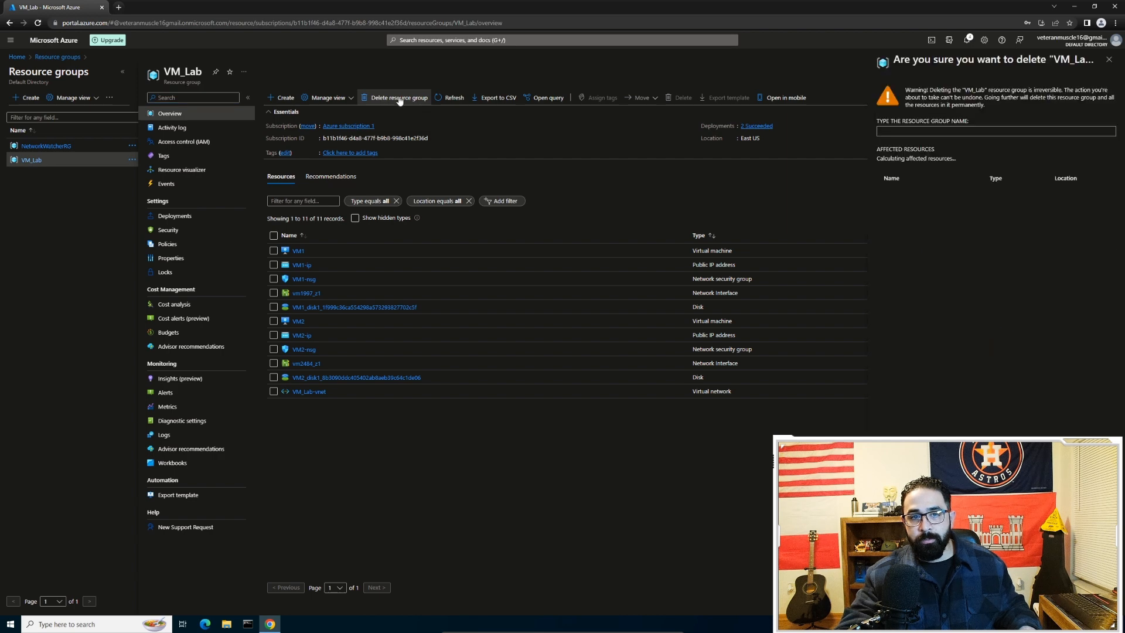
click(926, 148)
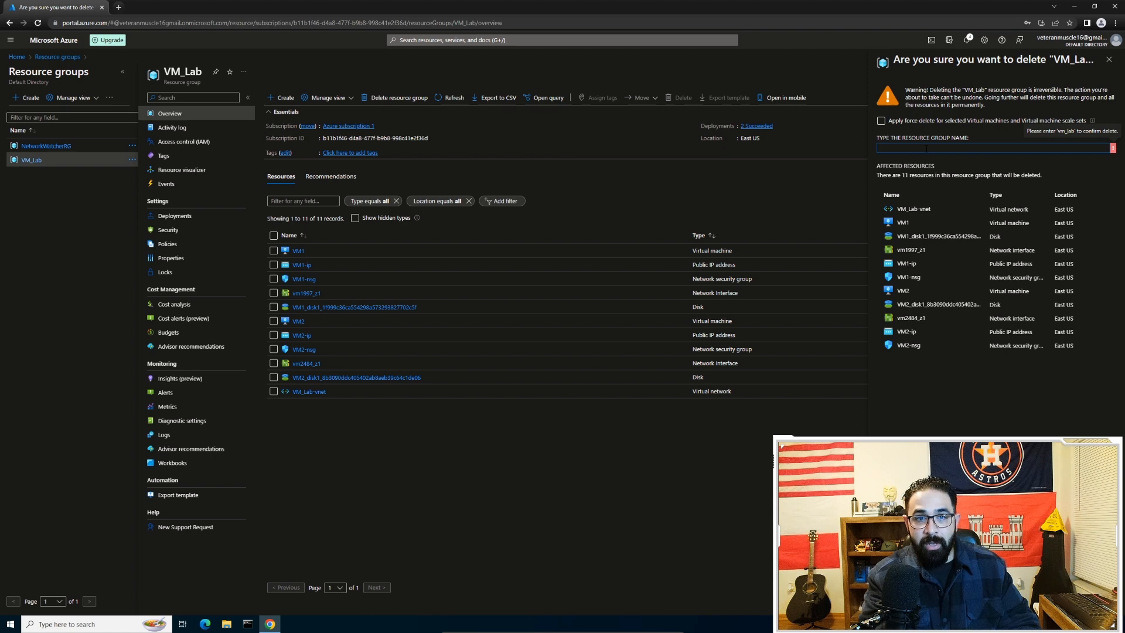
text(v)
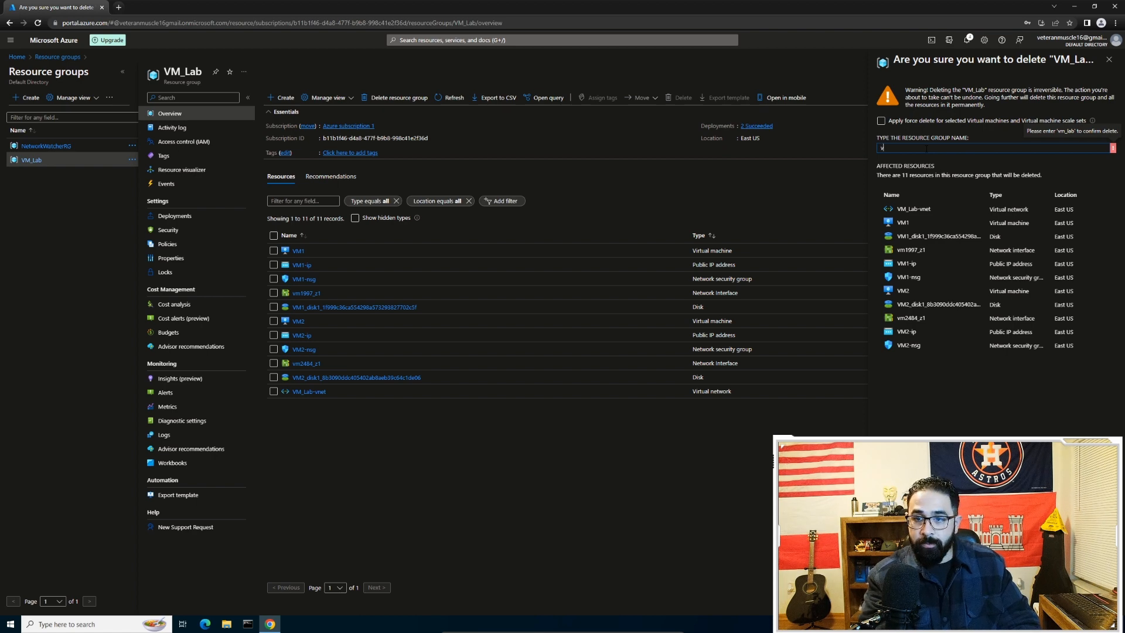
text(m_lab)
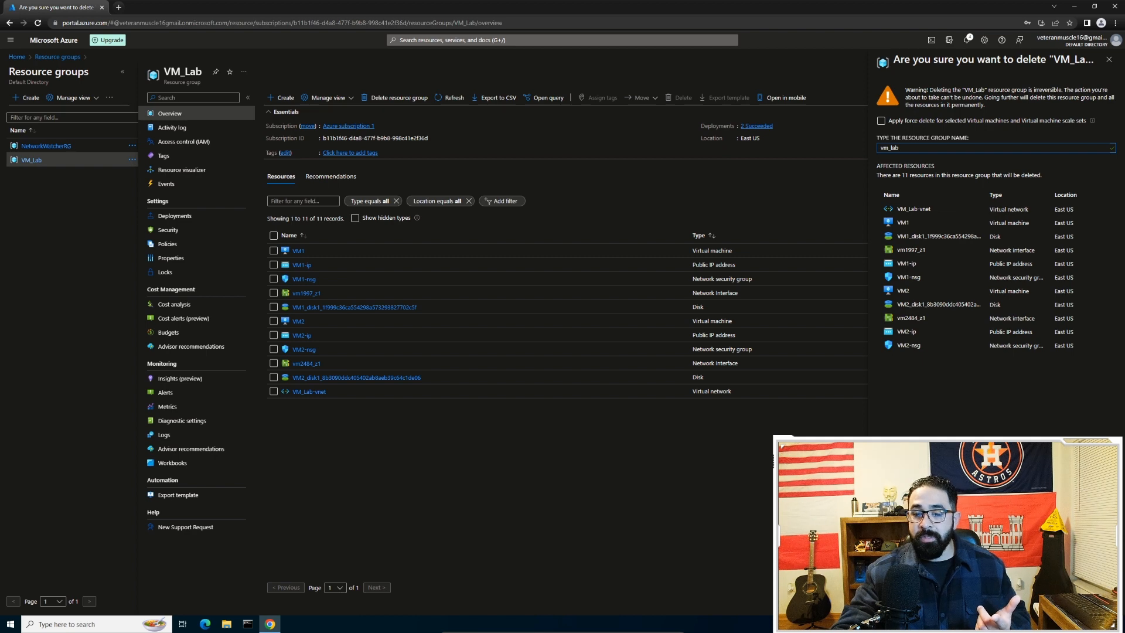
click(897, 601)
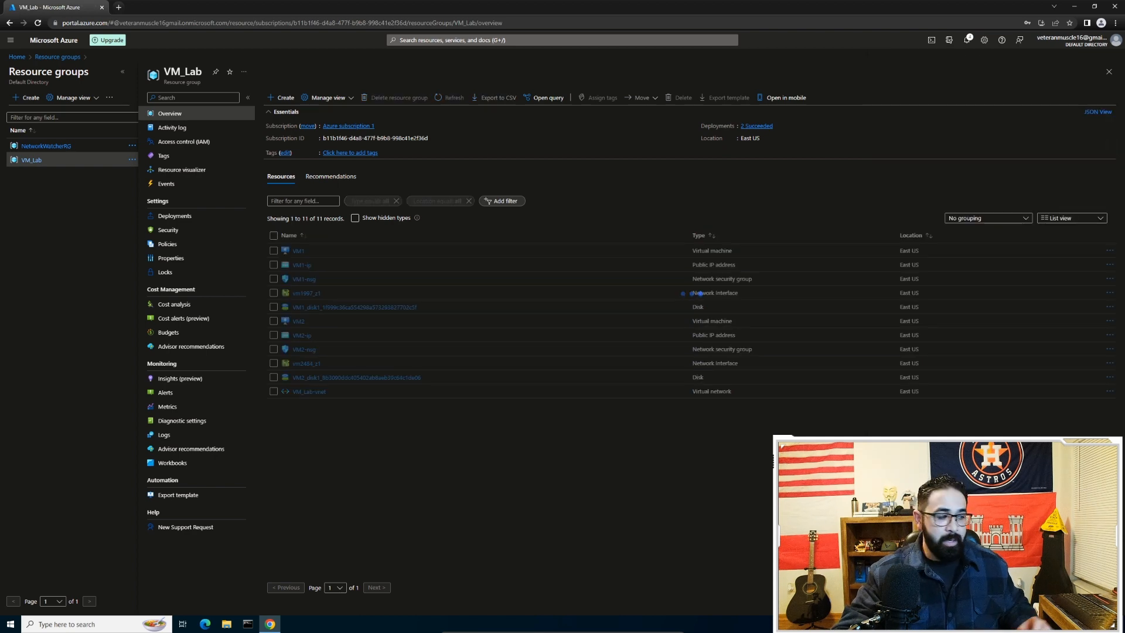
- Delete the NetworkWatcherRG resource group, confirming with the name networkwatcherrg
click(41, 148)
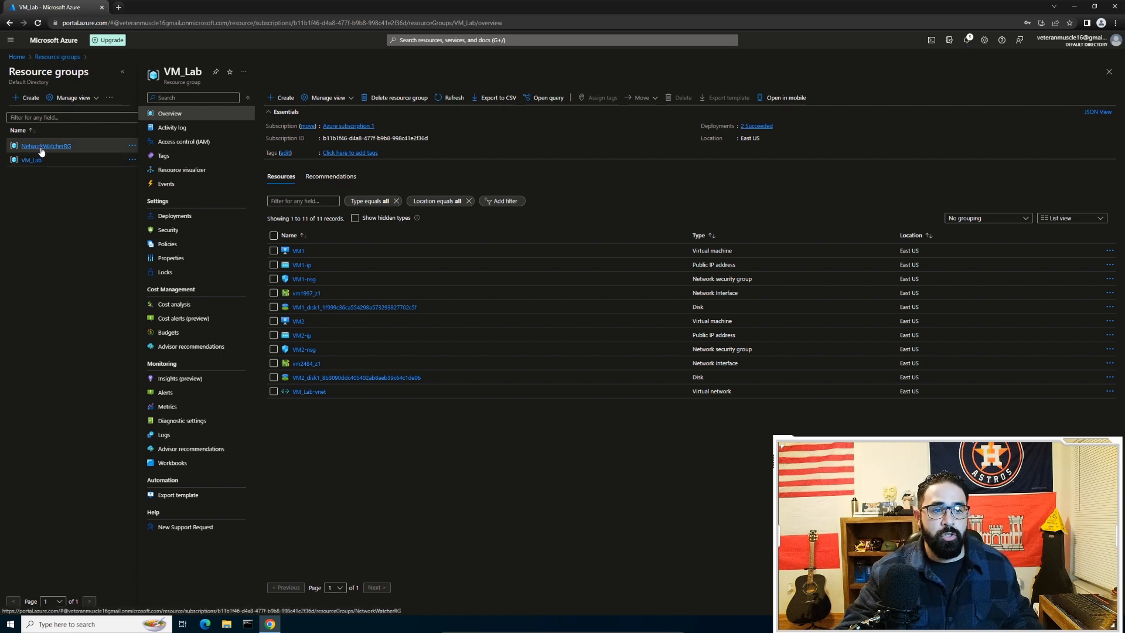
click(404, 101)
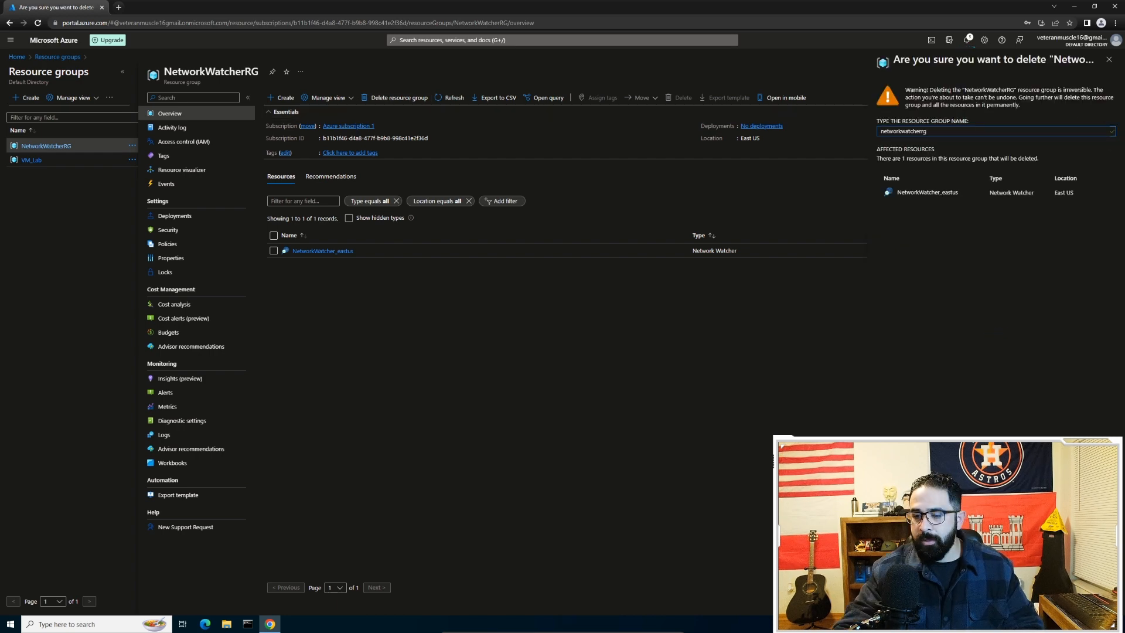
key(Return)
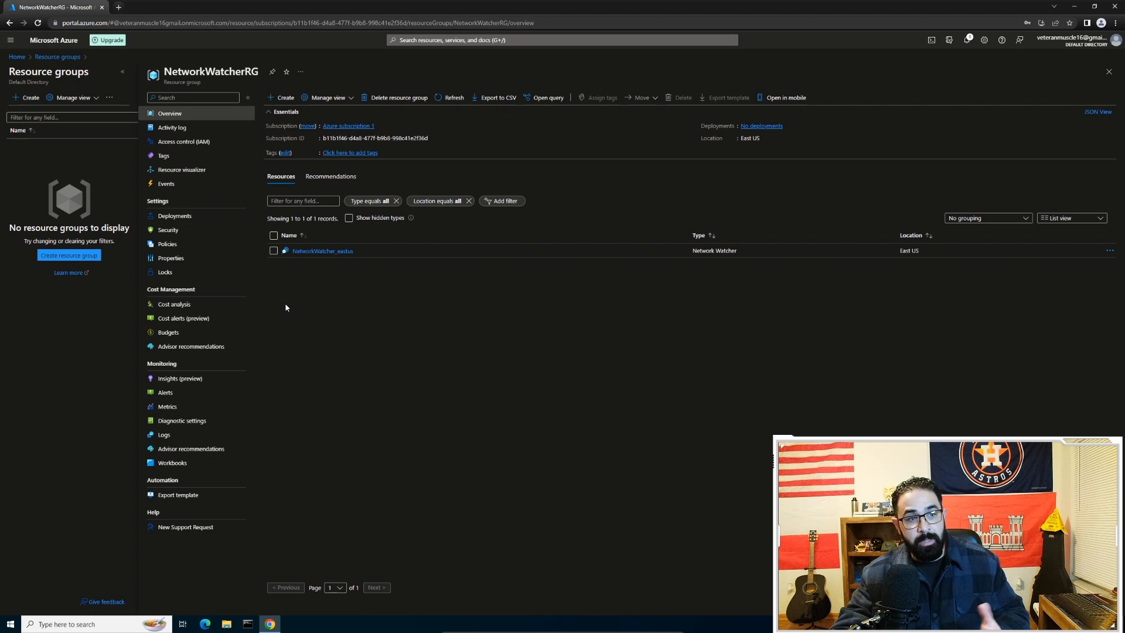
- Refresh the resource group's resources and the portal home page, and check the Resource groups list for leftovers
click(441, 97)
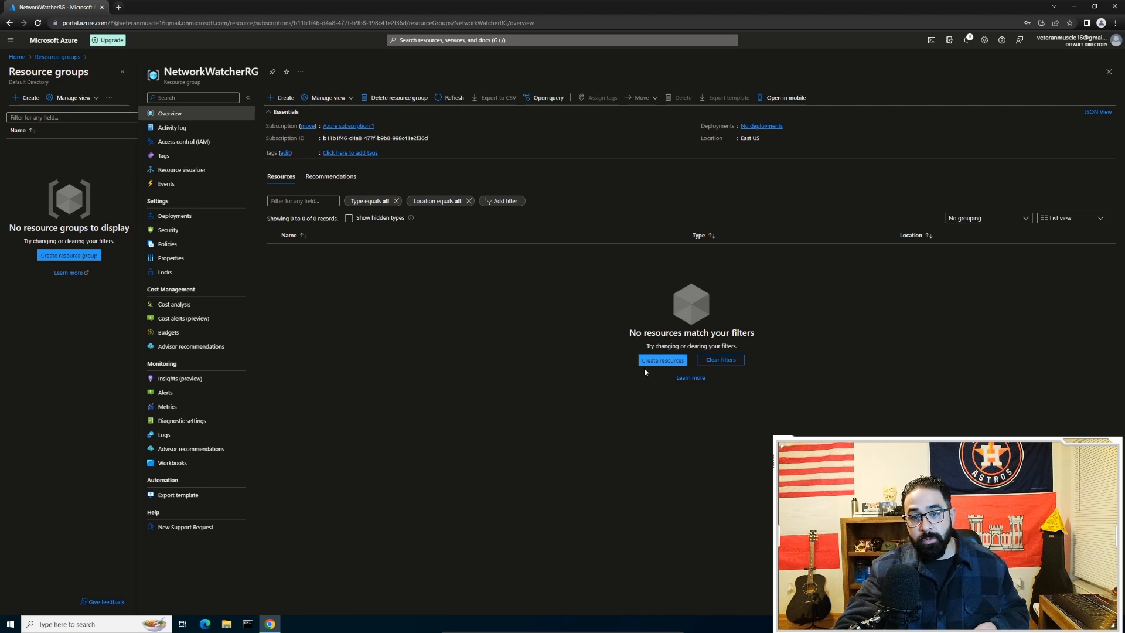
click(19, 58)
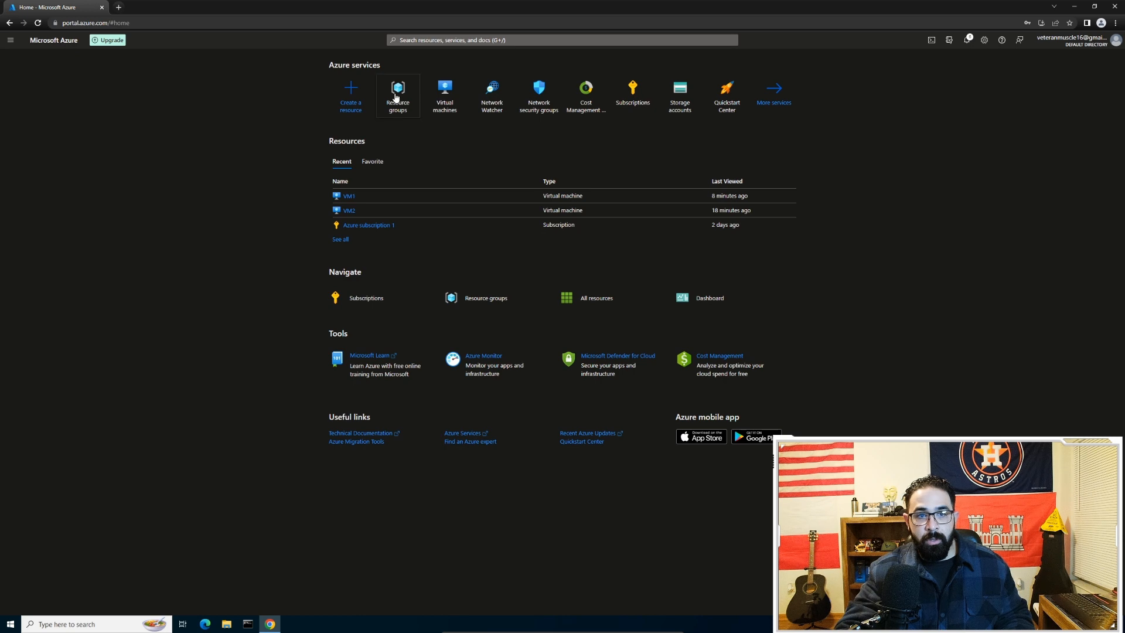
click(38, 23)
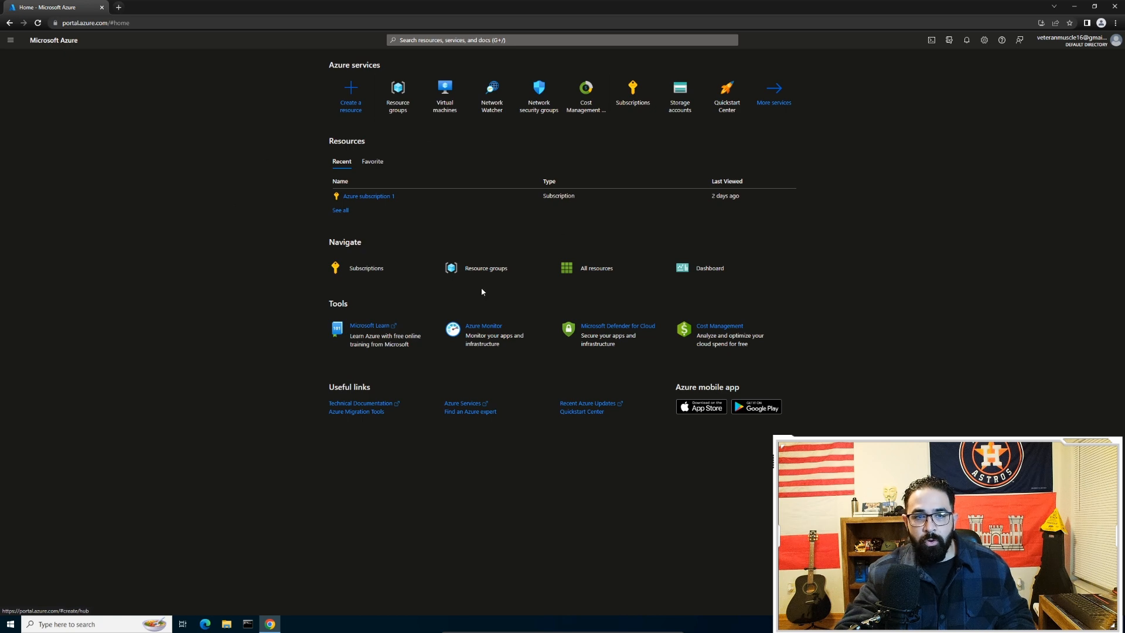
click(399, 106)
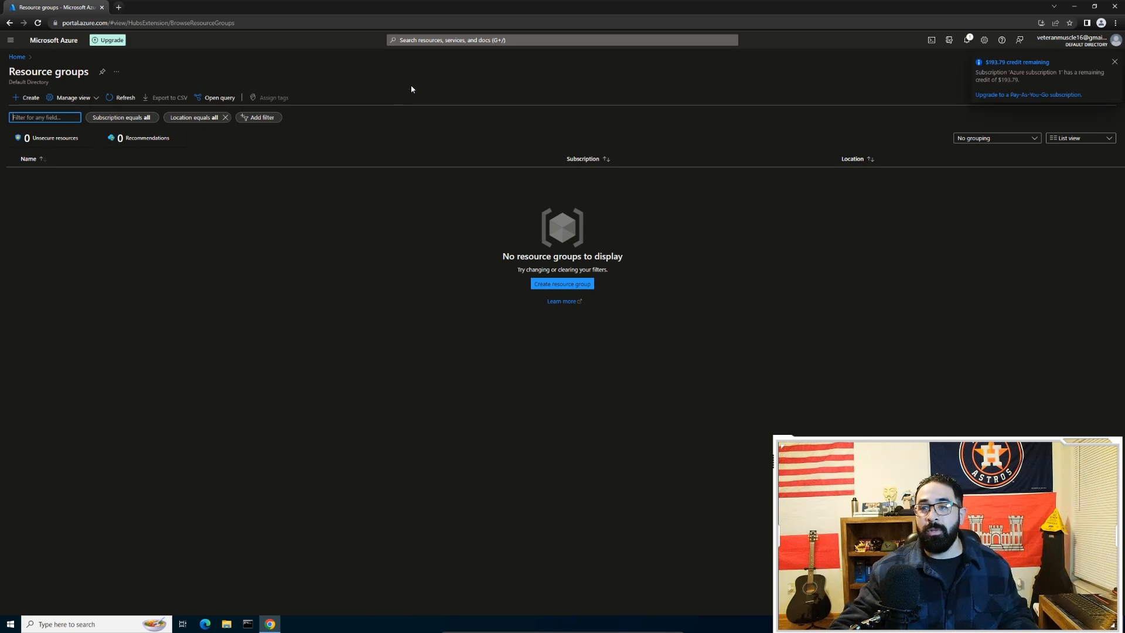
- Sign out of the Azure portal account and close the browser
click(1108, 41)
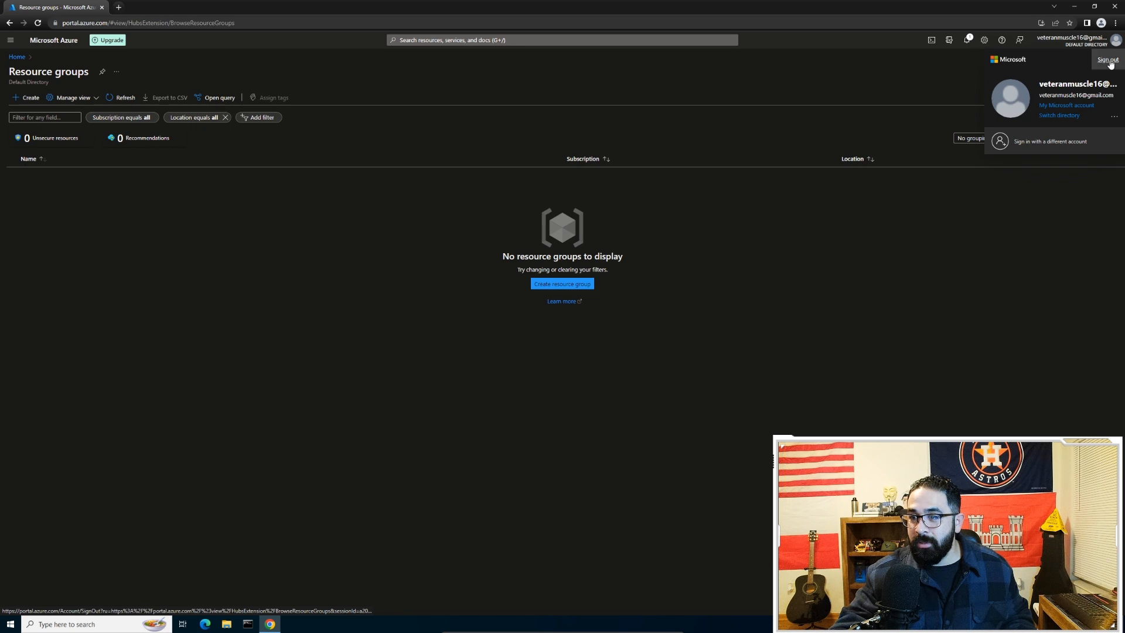
click(1114, 7)
- Shut down the local Windows machine
click(10, 623)
click(10, 597)
click(26, 571)
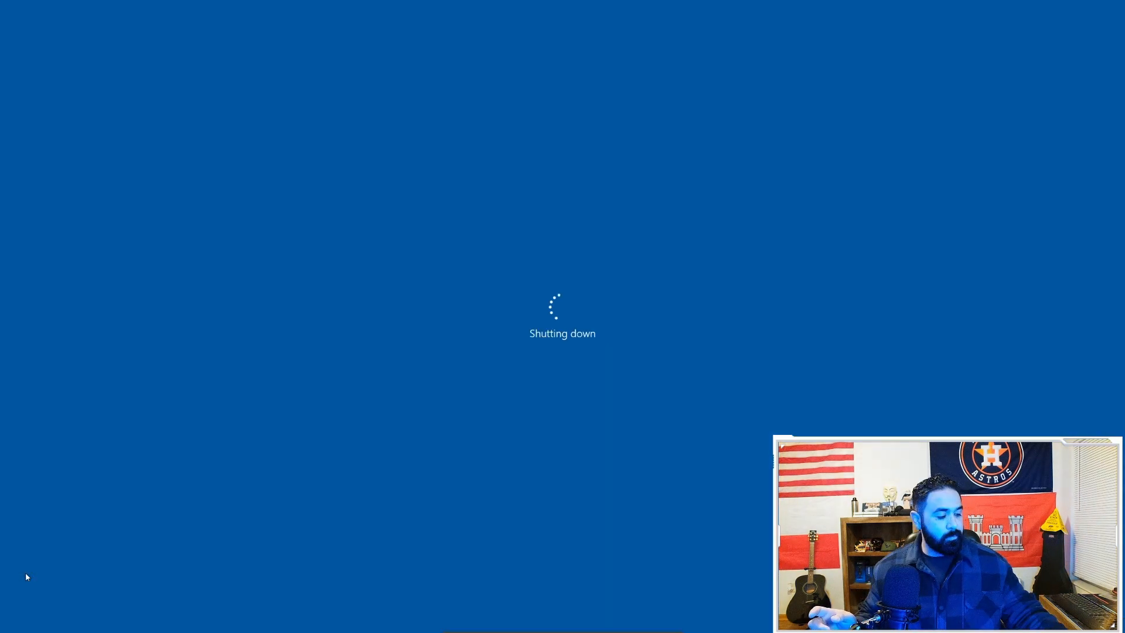